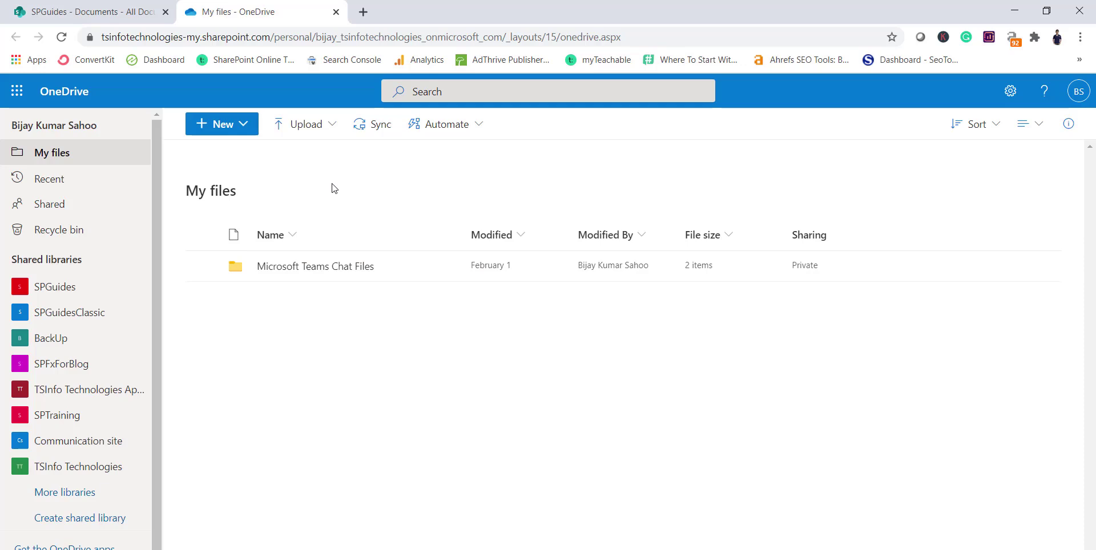
Check the SharePoint and OneDrive files, then open flow.microsoft.com and its Create page
click(68, 12)
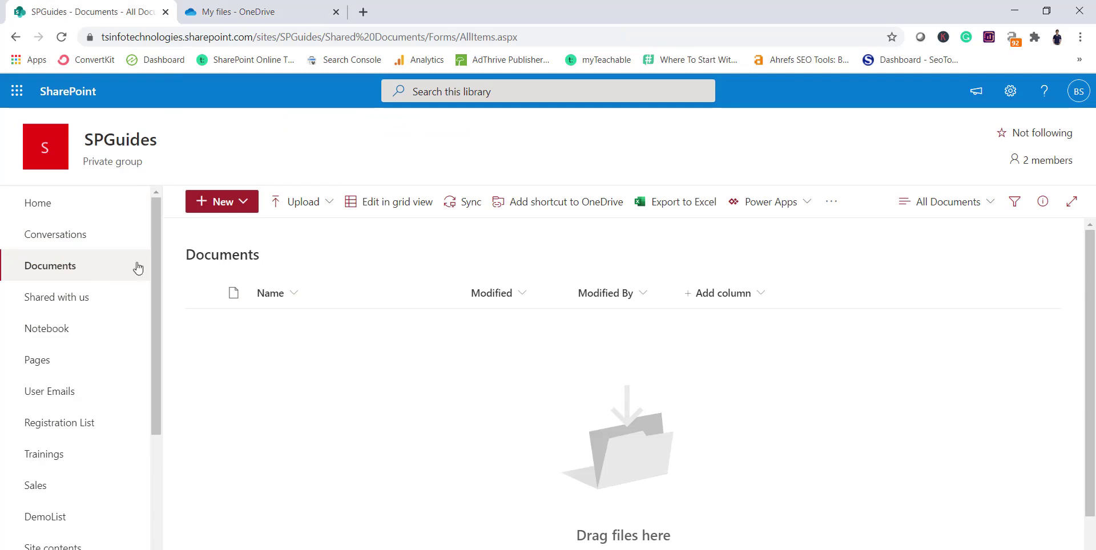
click(265, 17)
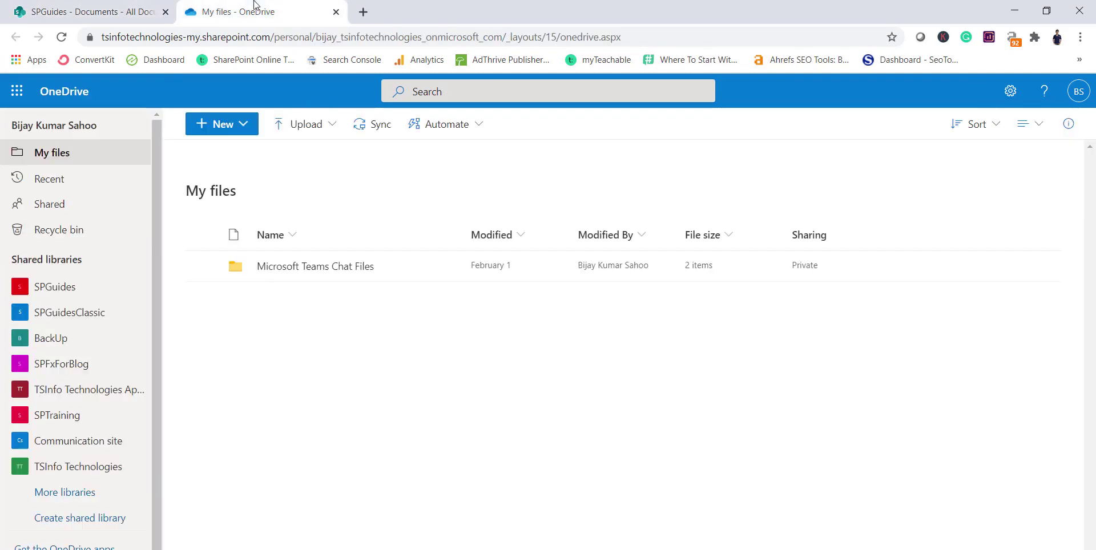
click(363, 12)
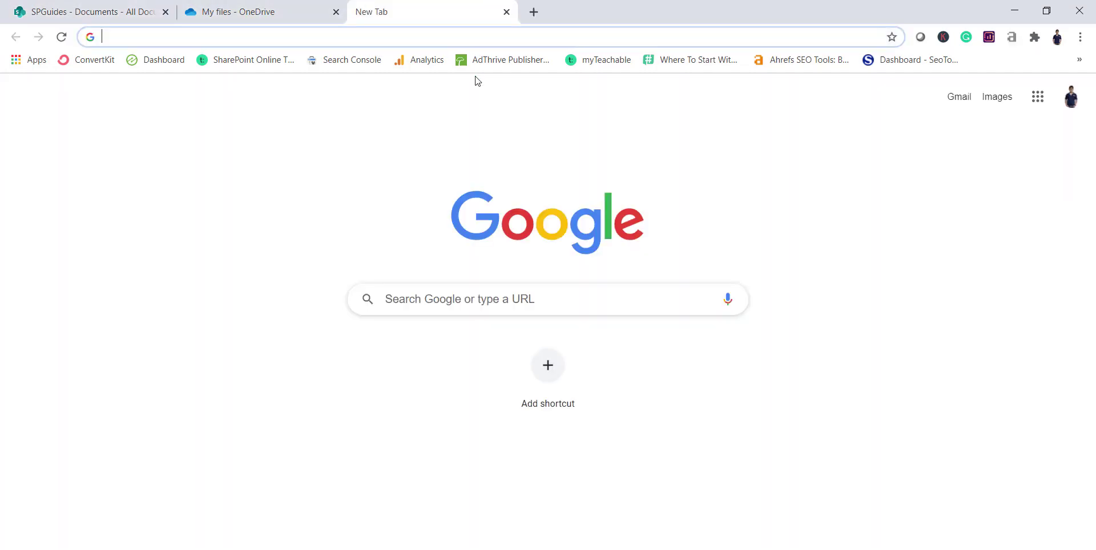
text(flow)
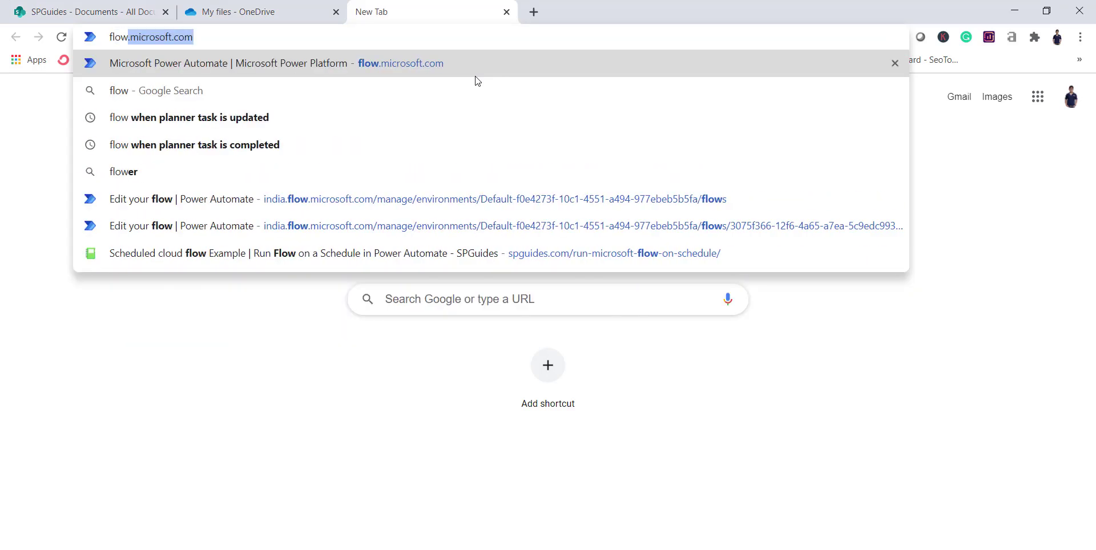
key(Return)
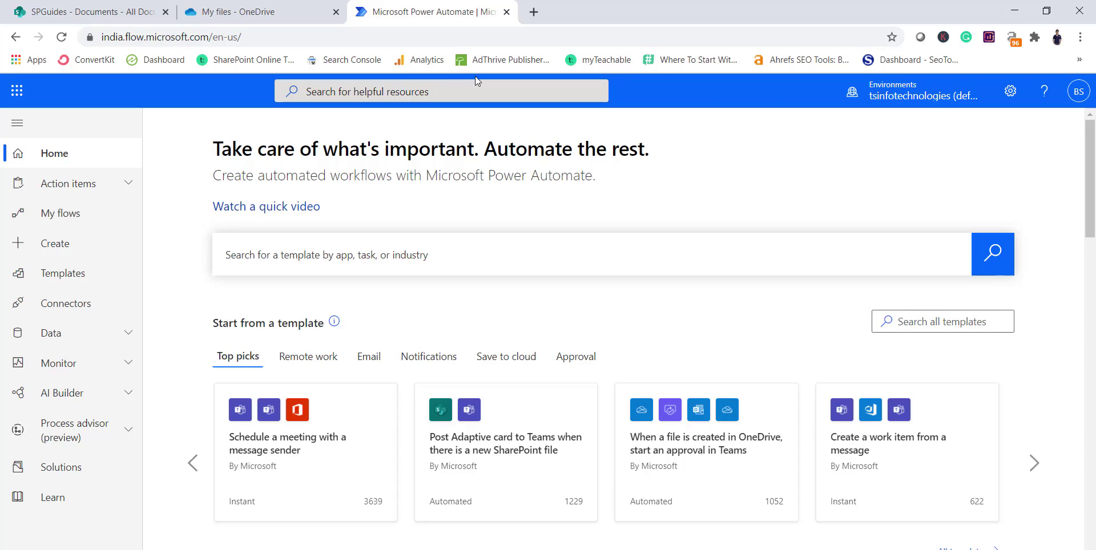
click(83, 244)
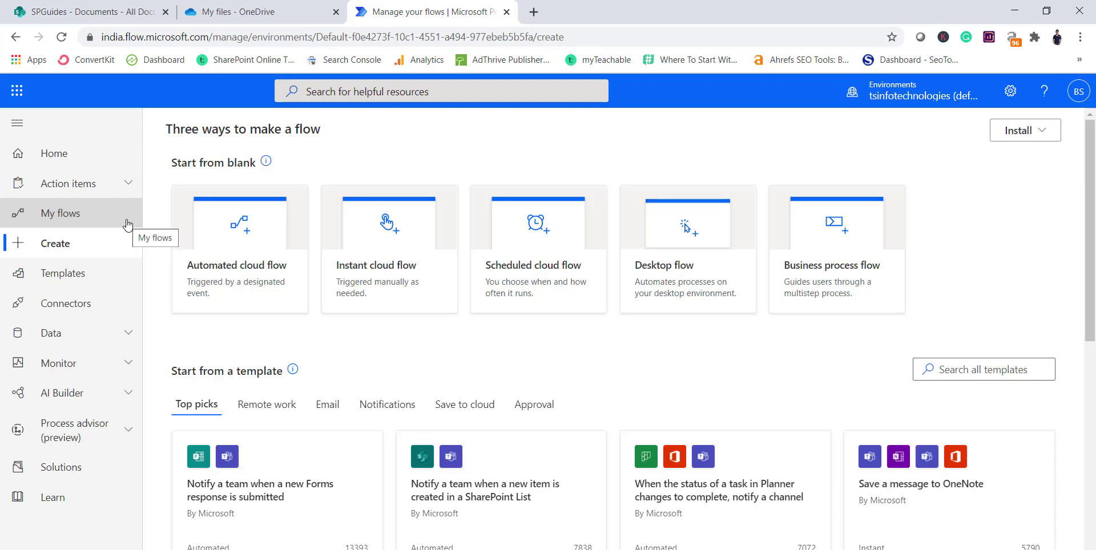
Start a scheduled cloud flow repeating every 3 Minute
click(518, 240)
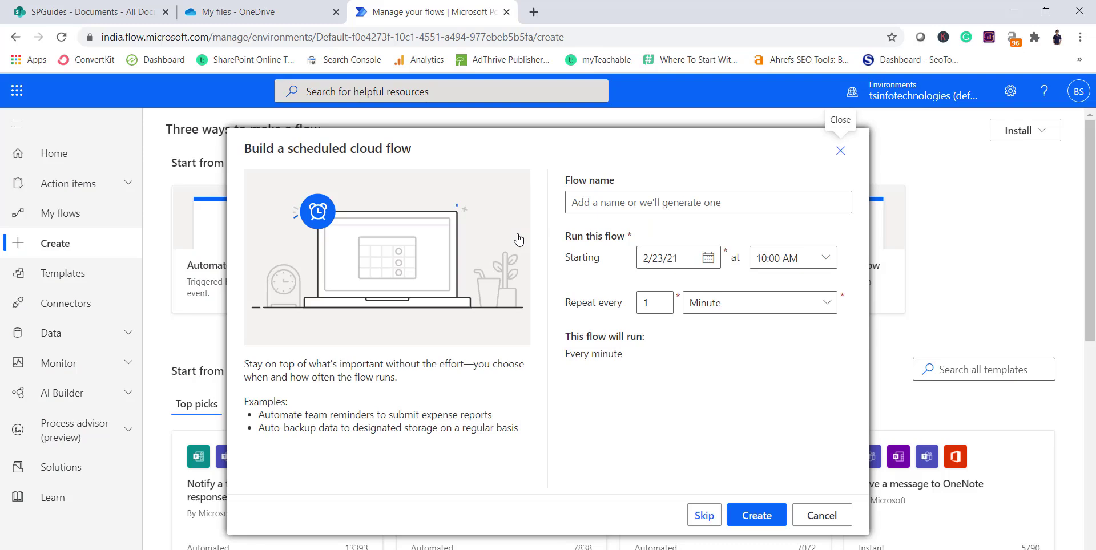
click(722, 313)
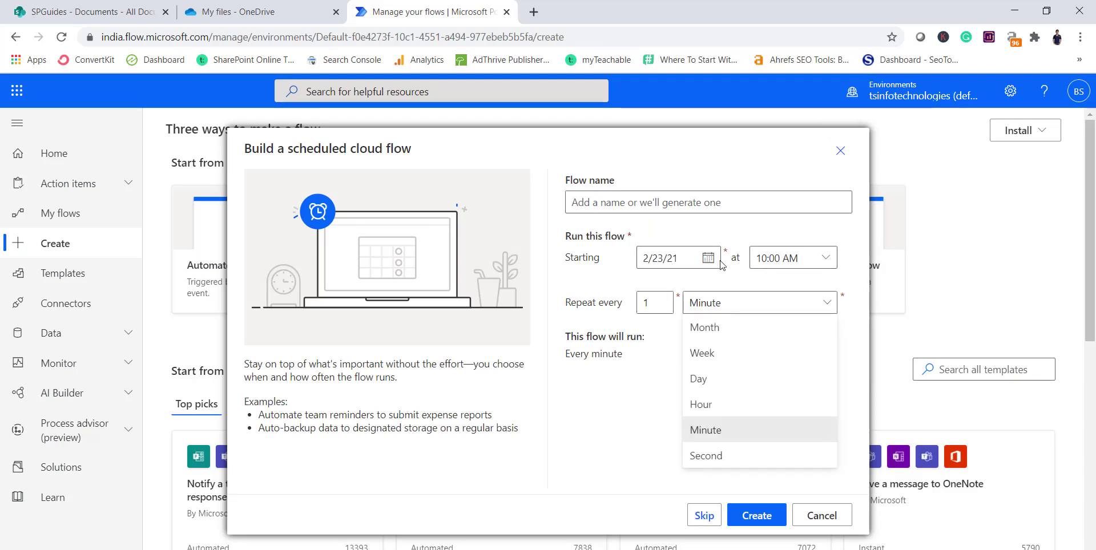
click(690, 309)
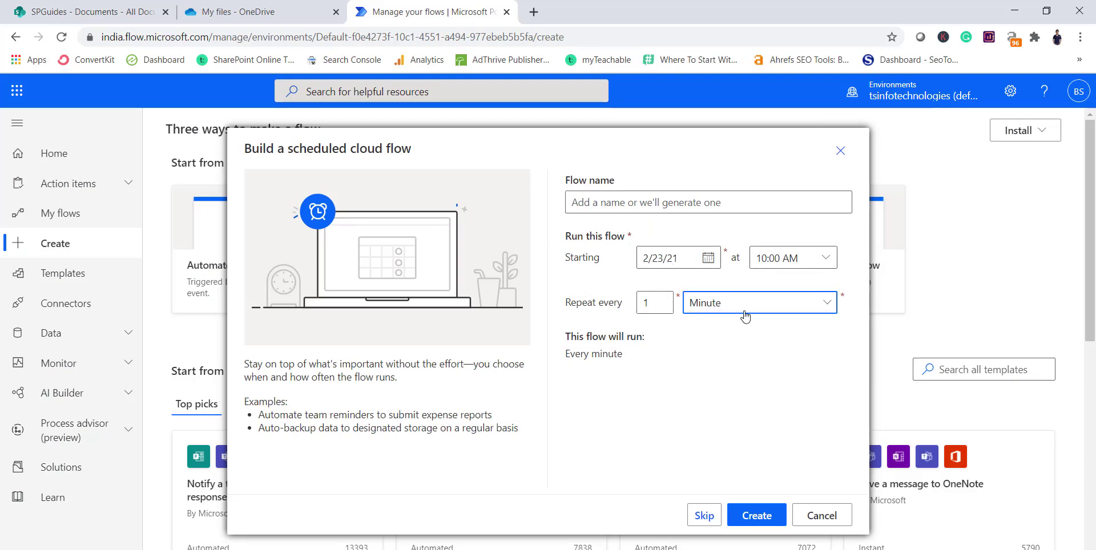
click(710, 309)
click(664, 301)
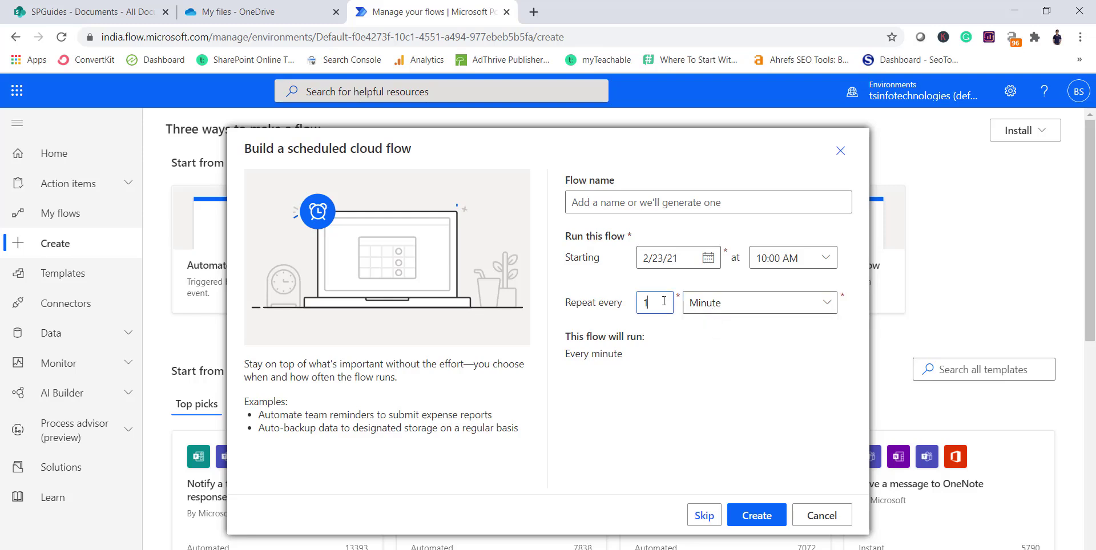
drag(664, 301, 633, 302)
text(3)
Name the flow 'Move ALl Files from OneDrive to SharePoint'
click(627, 202)
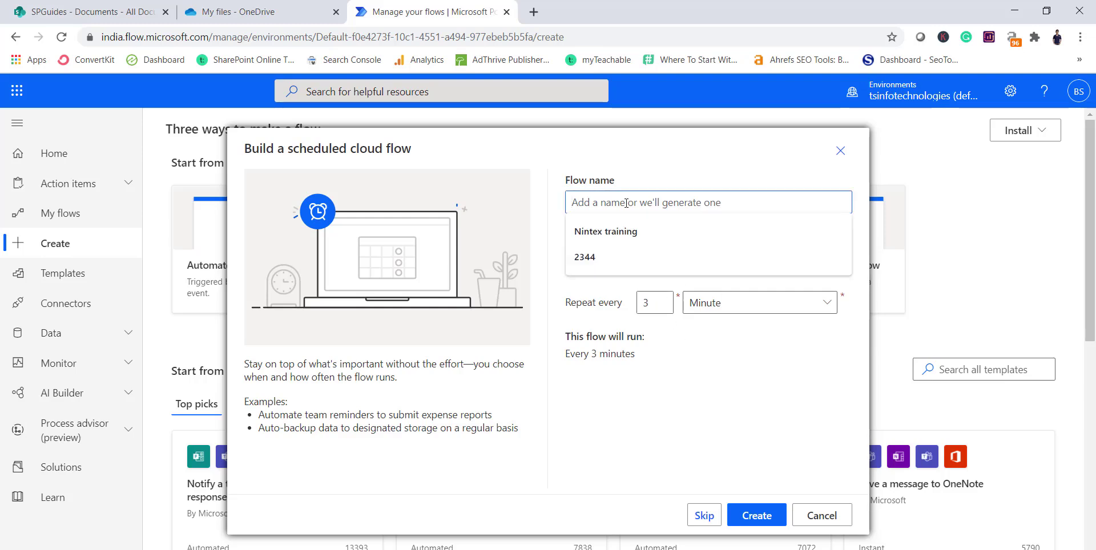
click(536, 195)
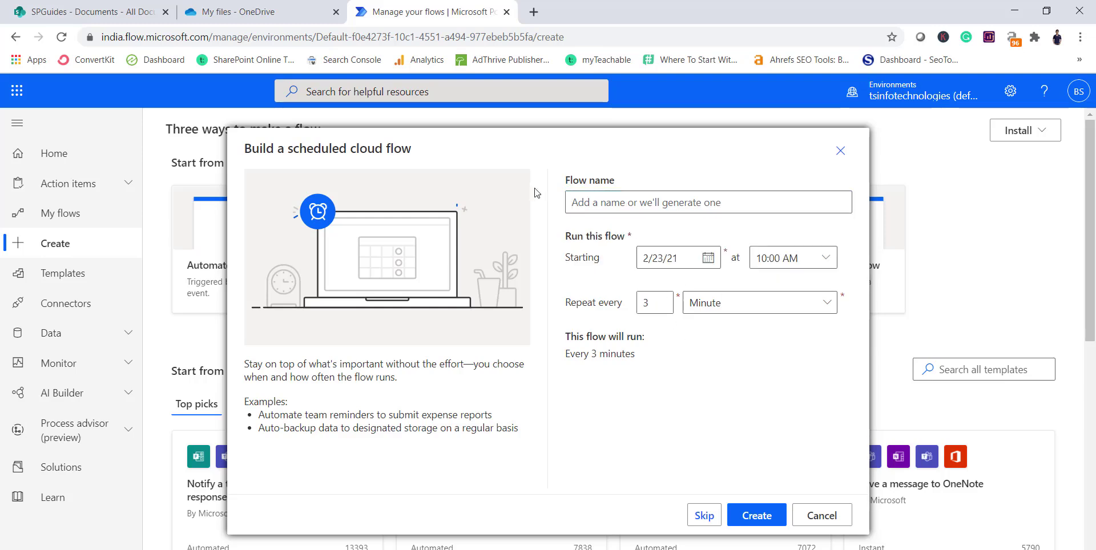
click(575, 206)
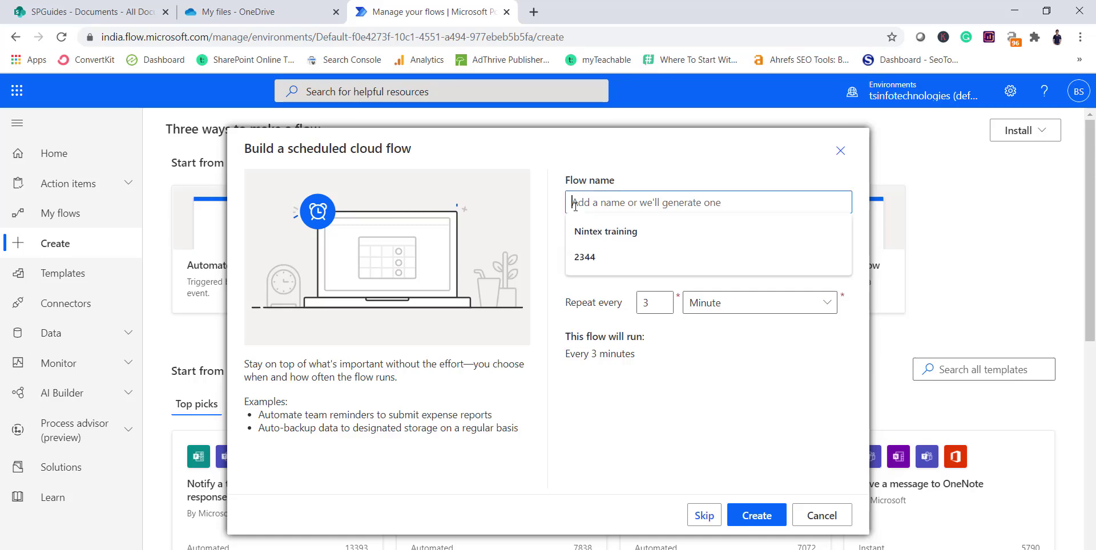
text(Move AL)
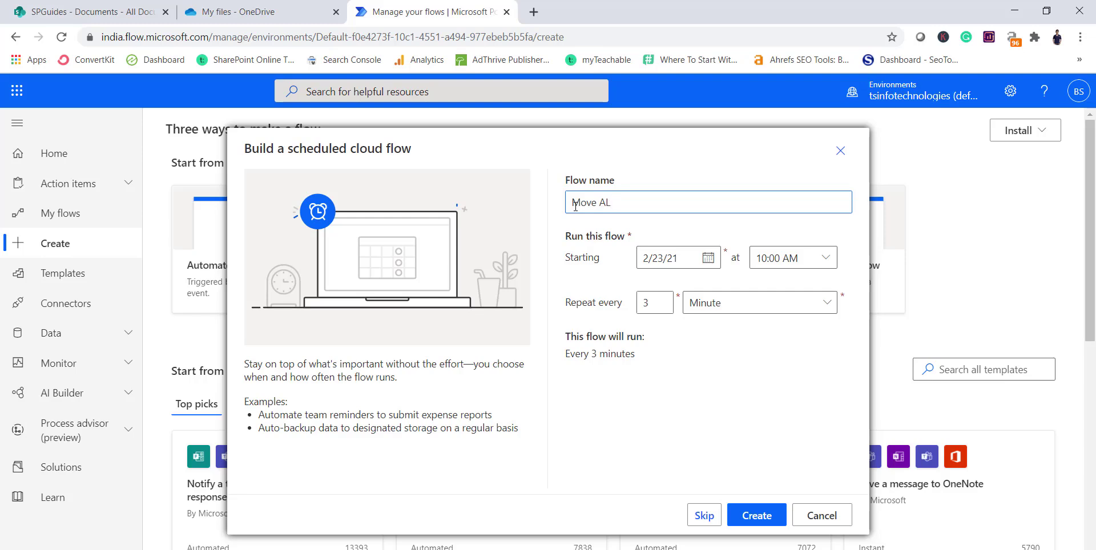
text(l Files from OneDrive to Shar)
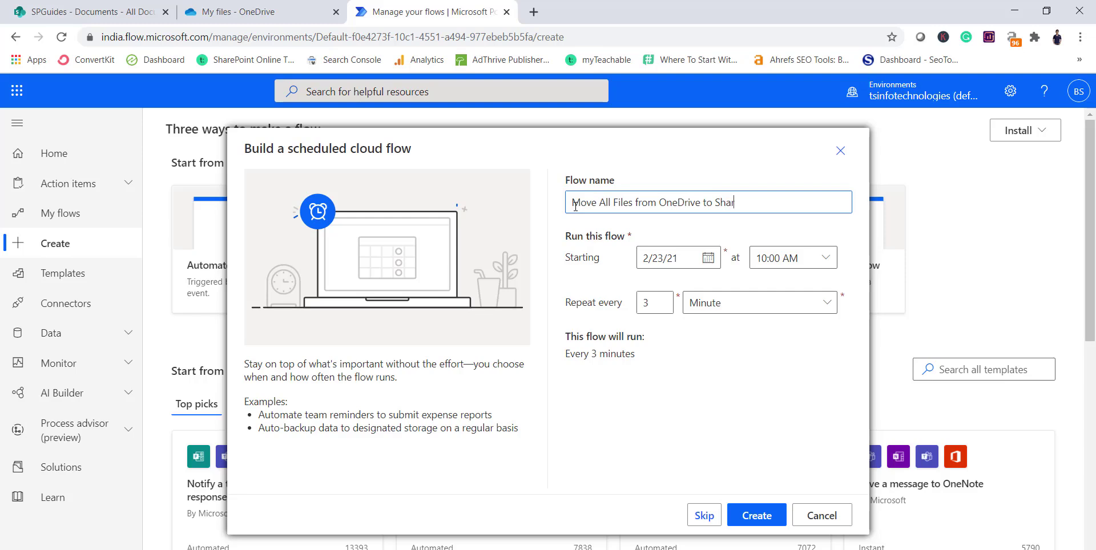
text(ePoint)
Create the flow and review the Recurrence trigger's advanced time zone and start time options
click(768, 512)
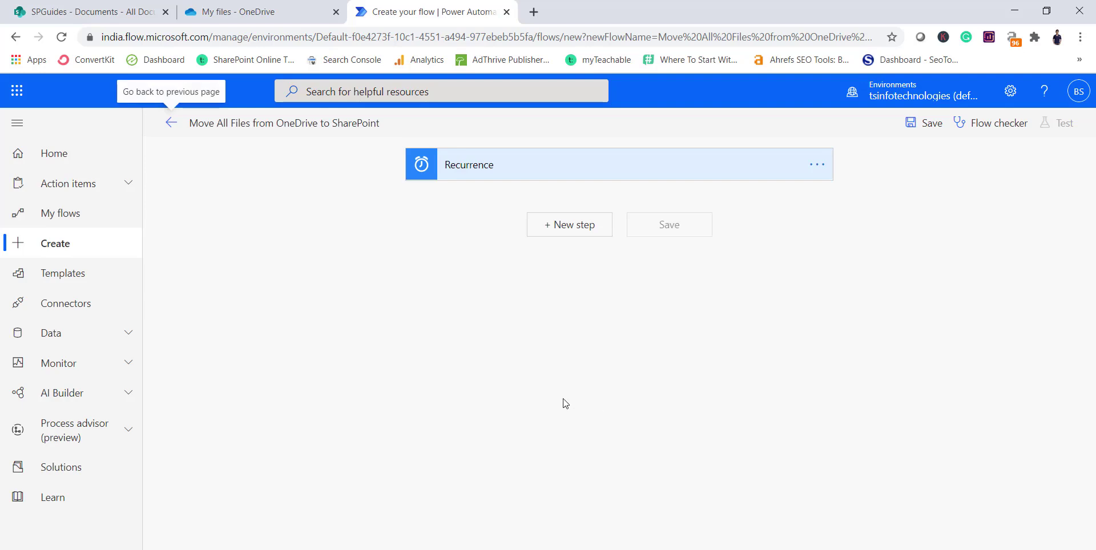
click(640, 181)
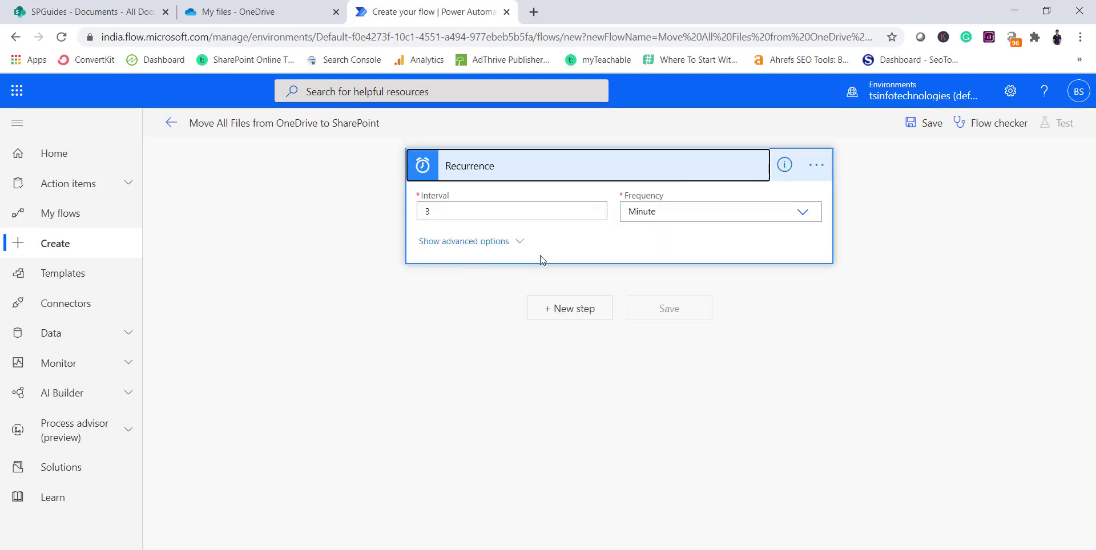
click(507, 243)
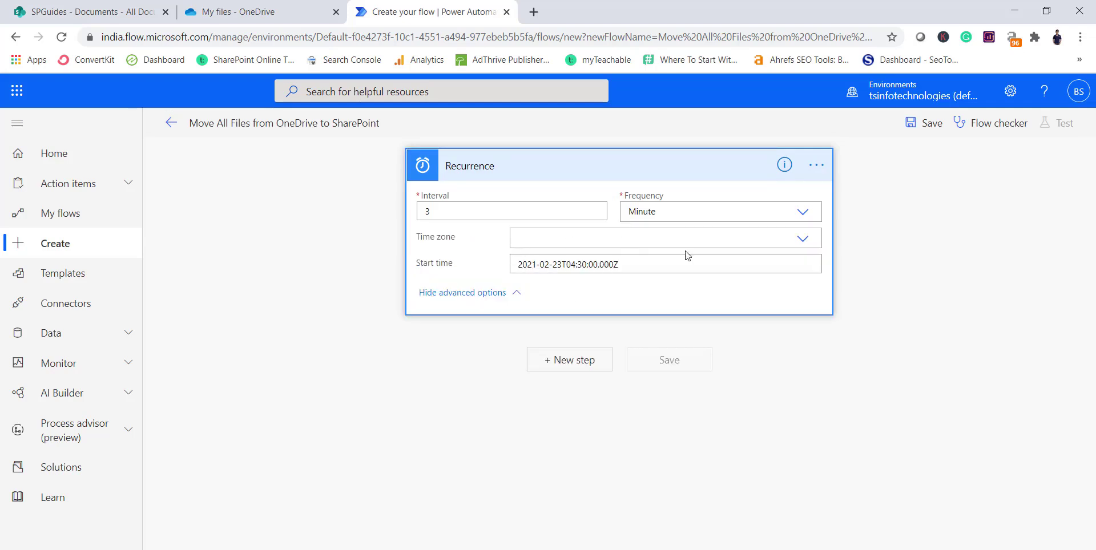
click(623, 173)
click(485, 297)
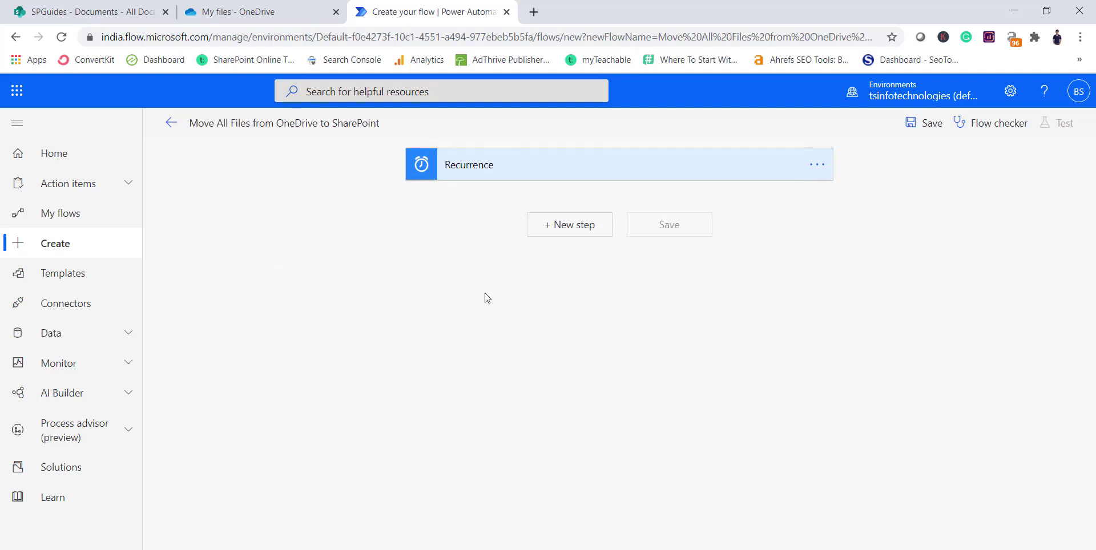
click(559, 233)
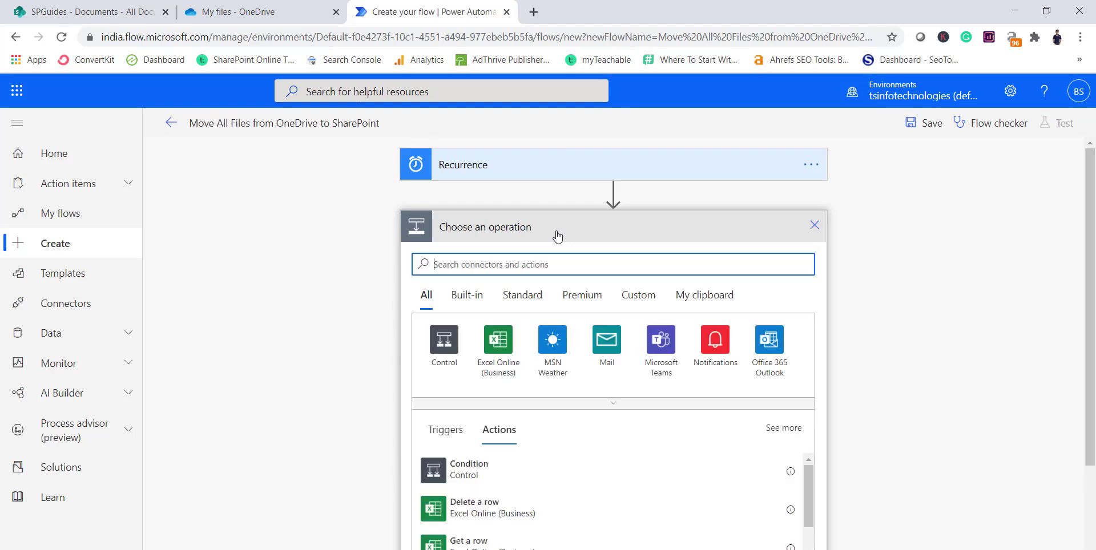
click(233, 13)
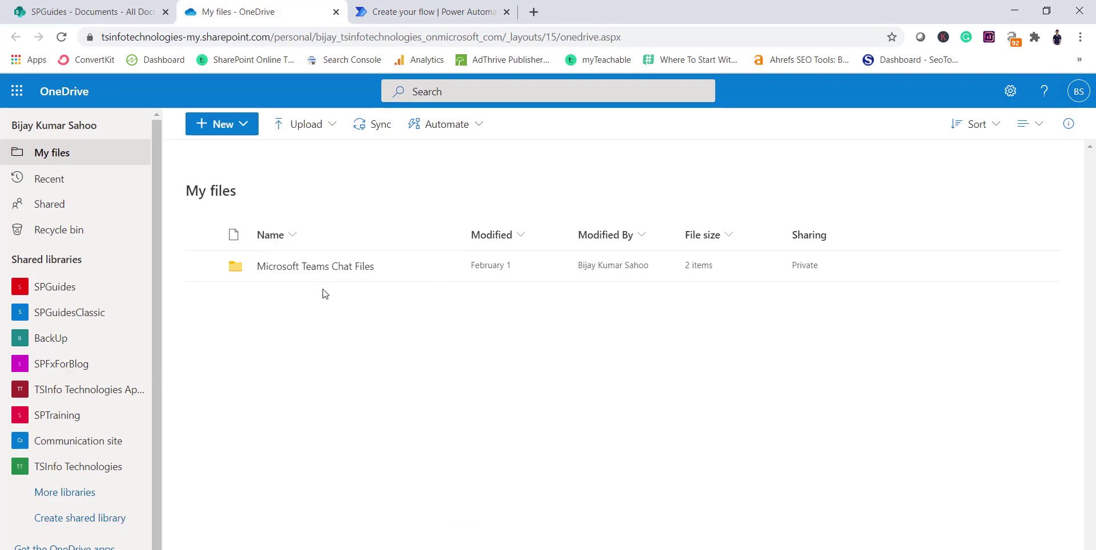
click(413, 16)
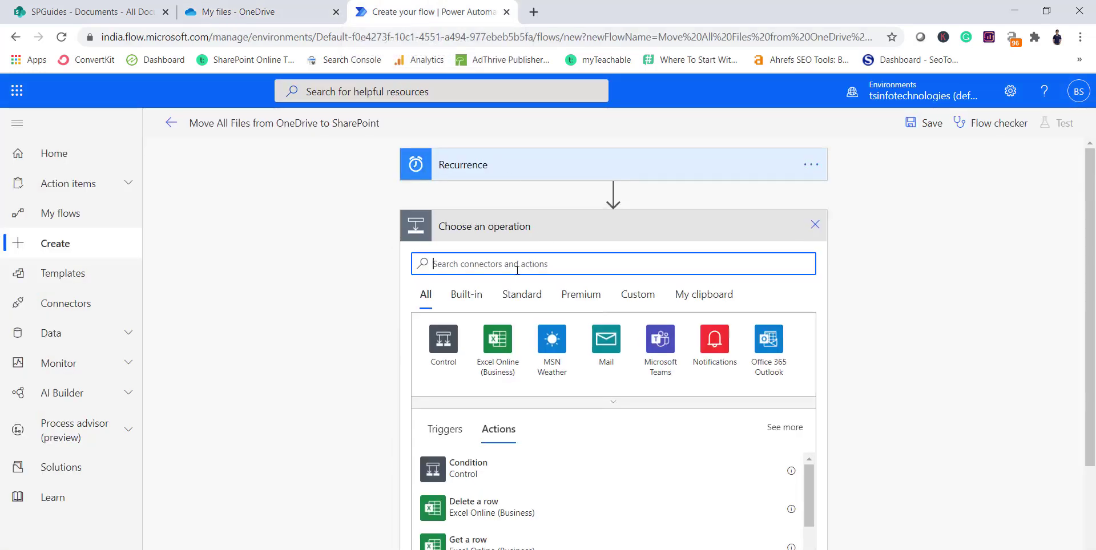
text(list files)
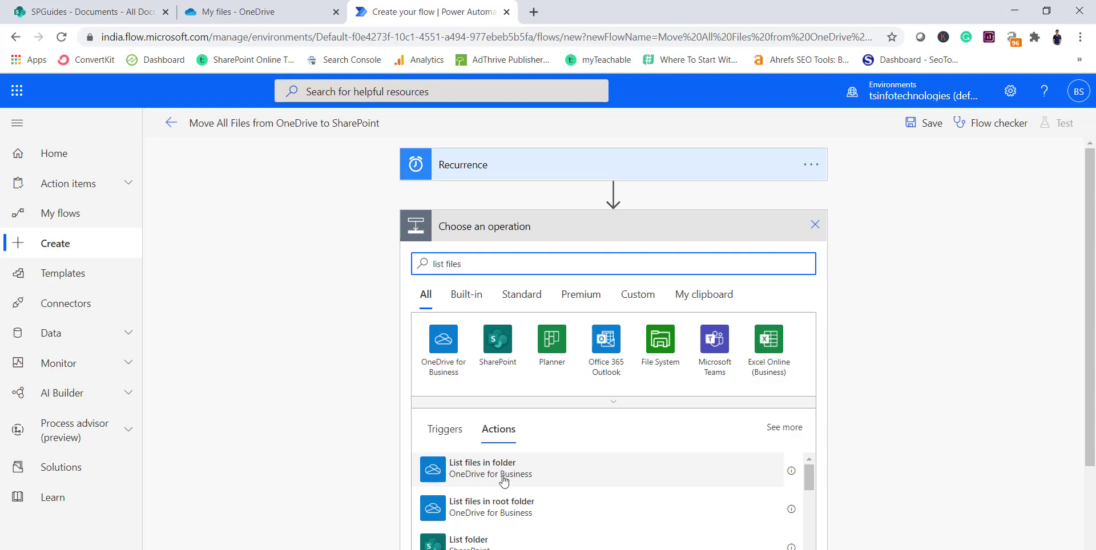
click(498, 509)
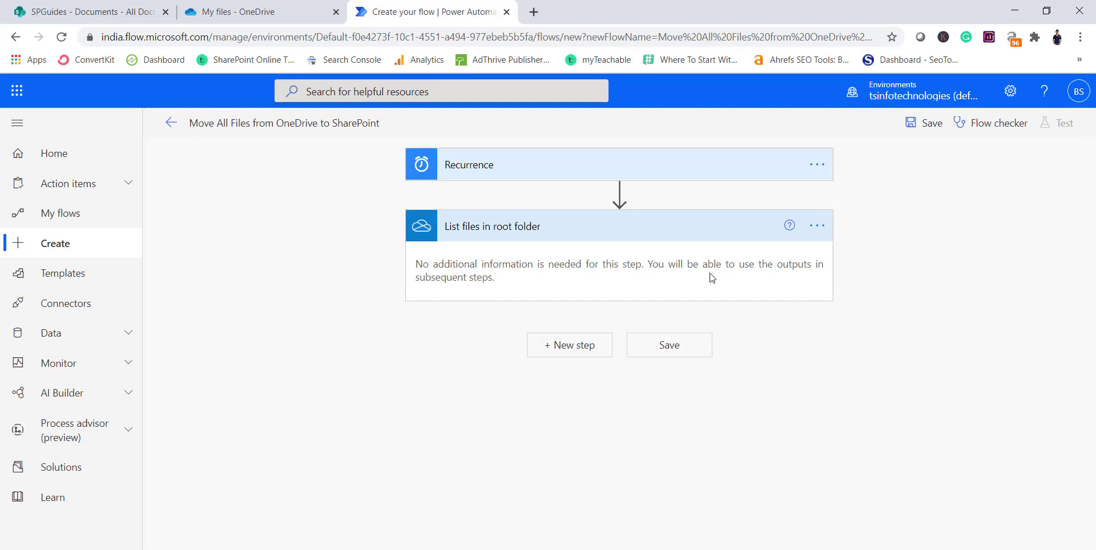
click(818, 231)
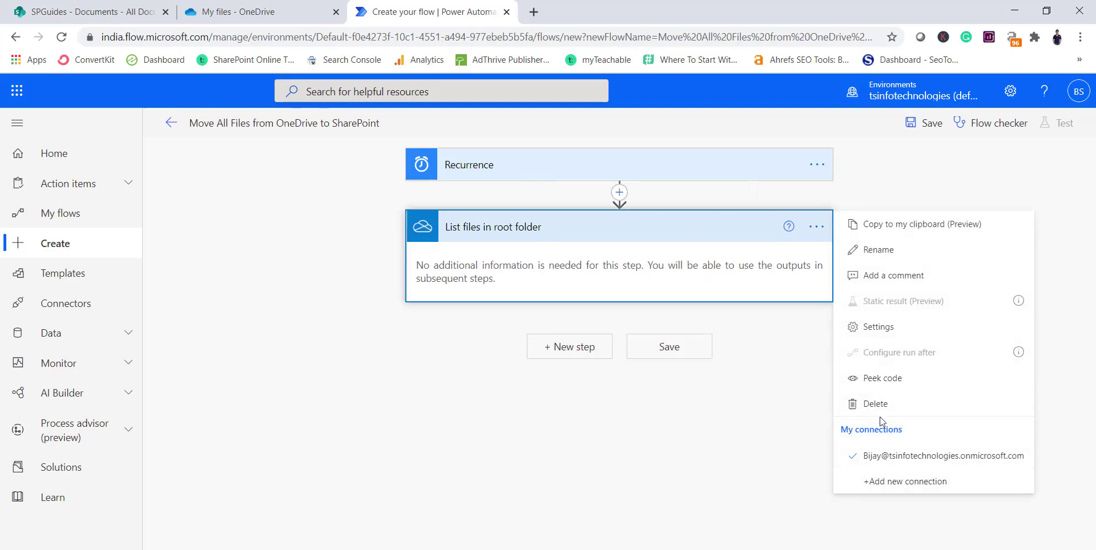
click(851, 403)
click(580, 362)
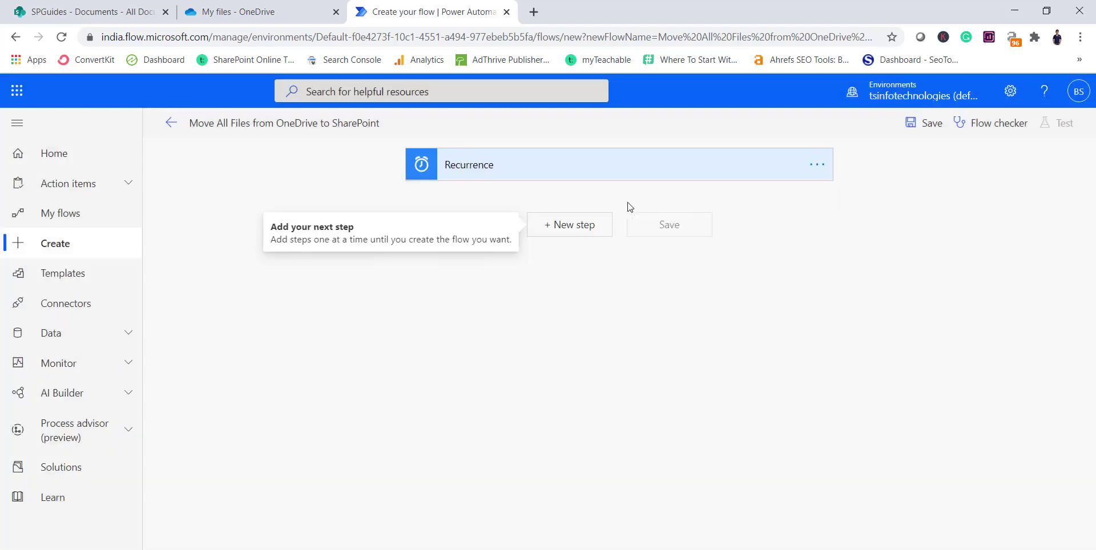
Add a OneDrive List files in folder step with its Folder set to root '/'
click(578, 230)
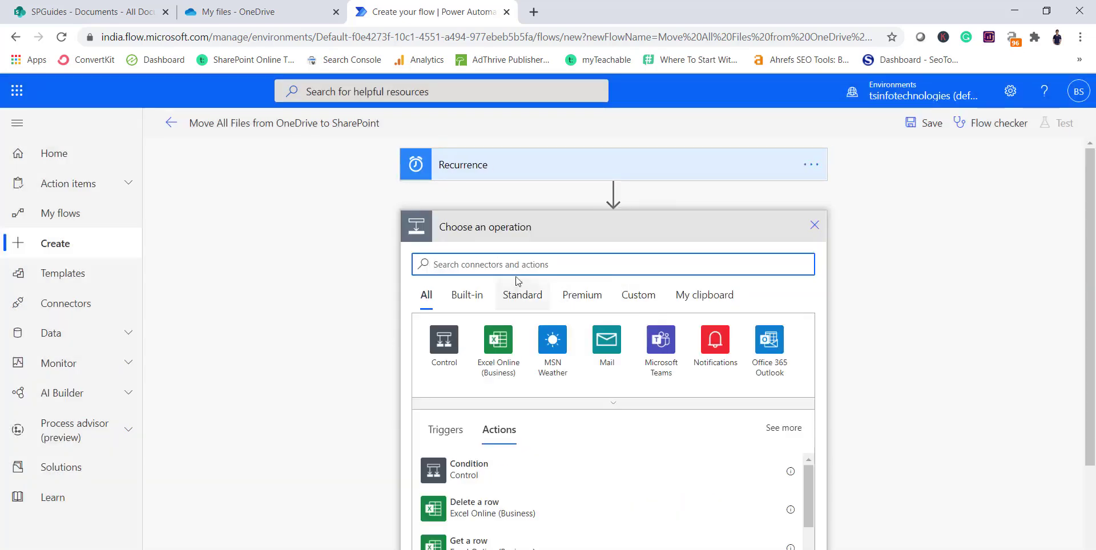
text(Li)
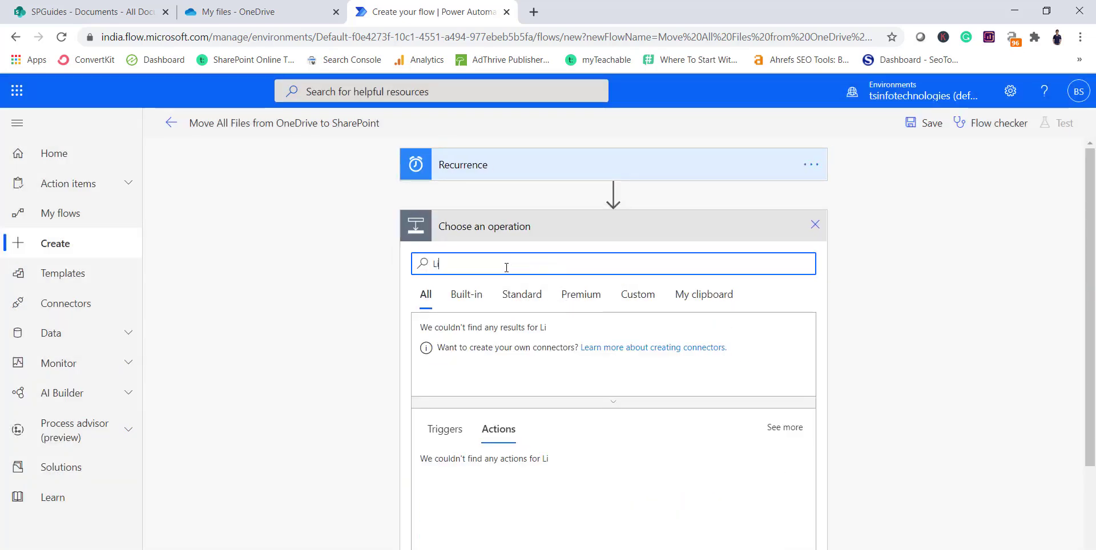
text(st files)
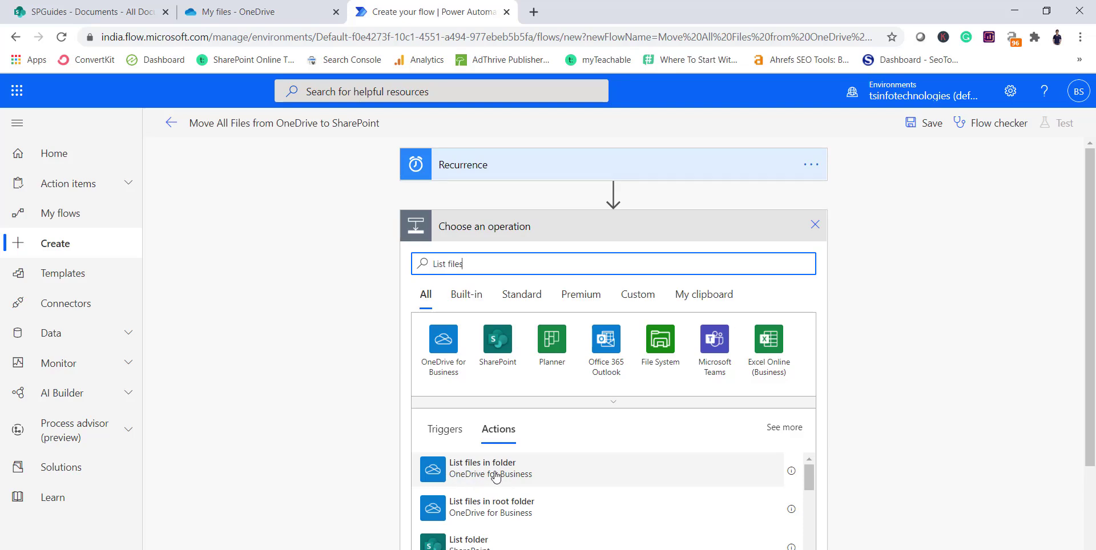
click(477, 475)
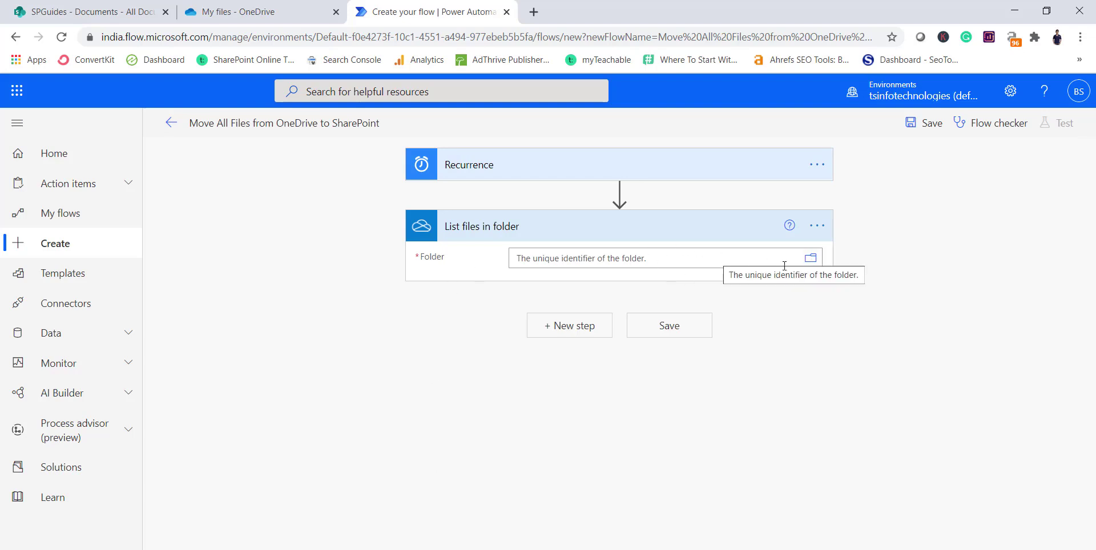
click(811, 258)
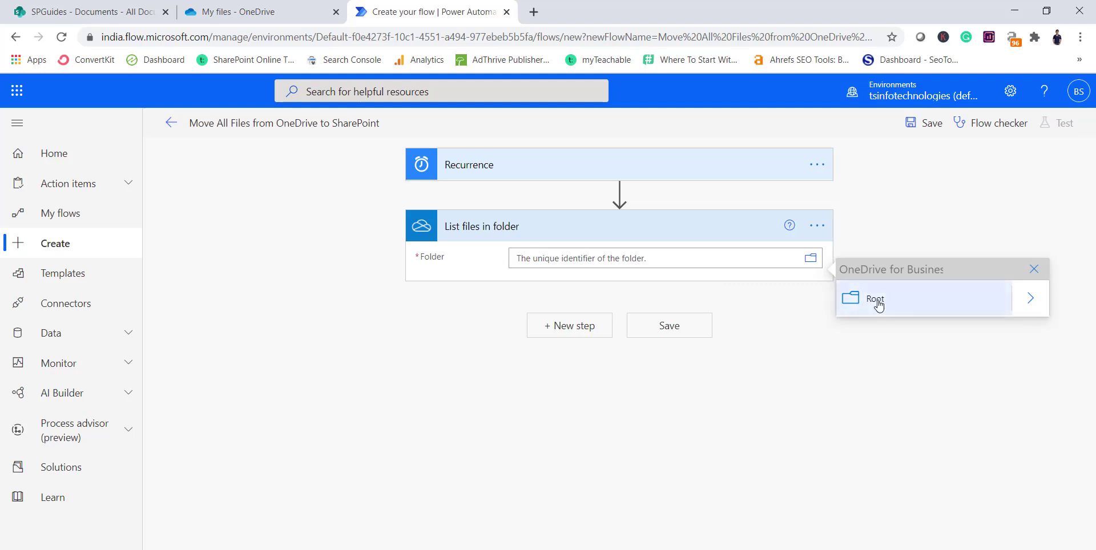
click(876, 301)
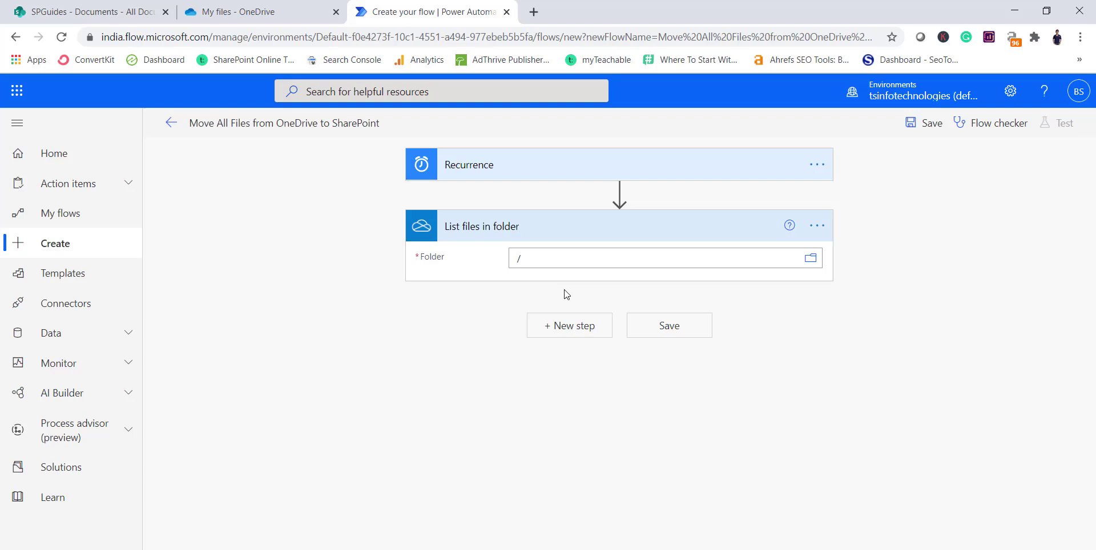
Add an Apply to each loop after List files in folder
click(556, 325)
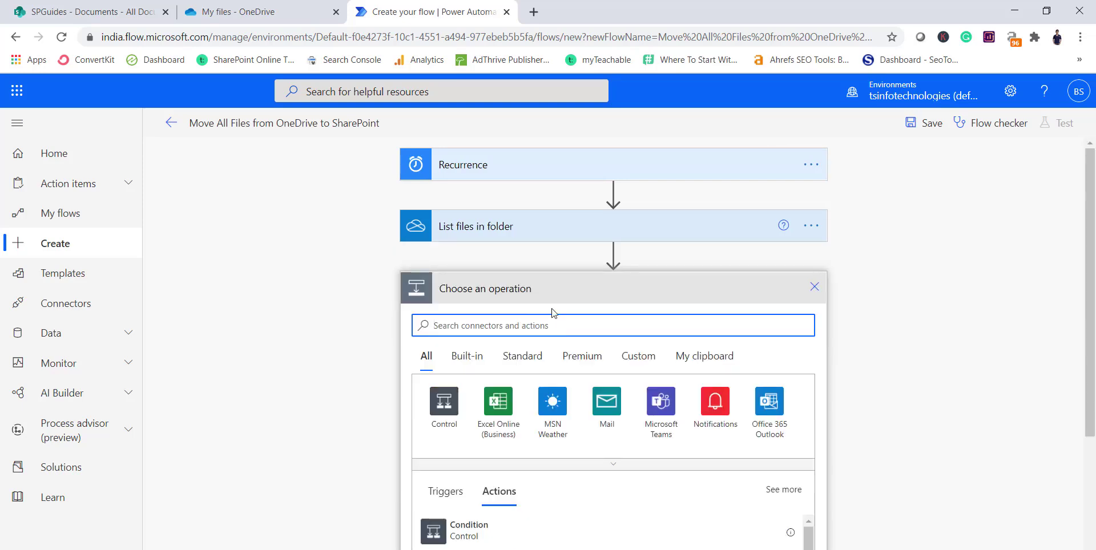
click(497, 326)
text(a)
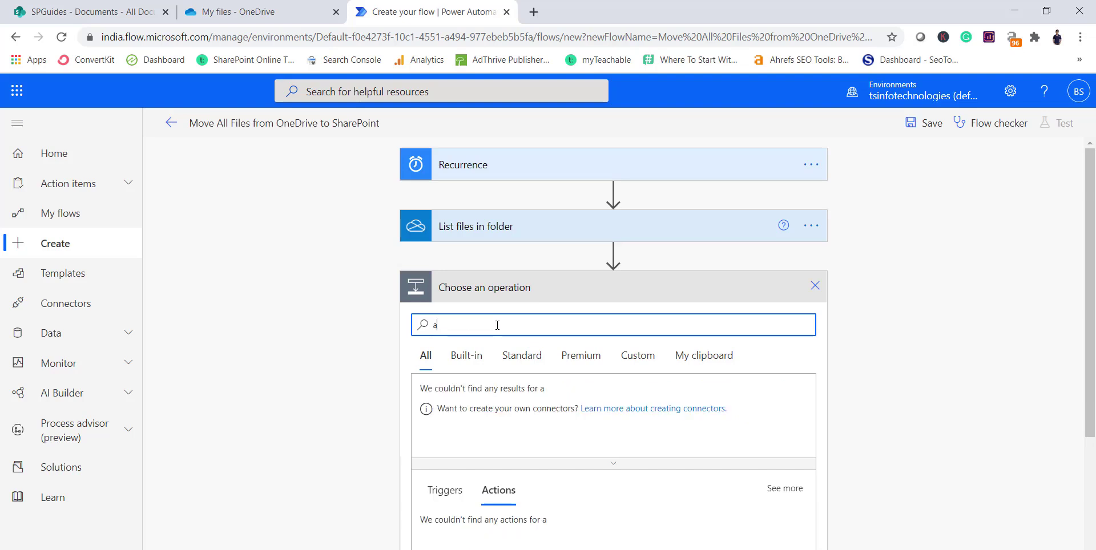
text(pply)
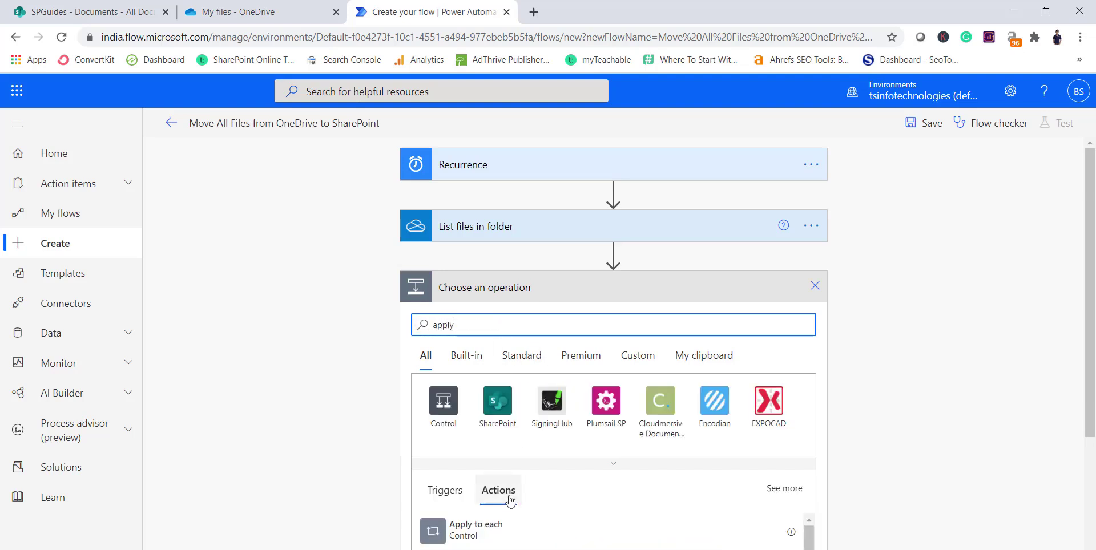
click(497, 529)
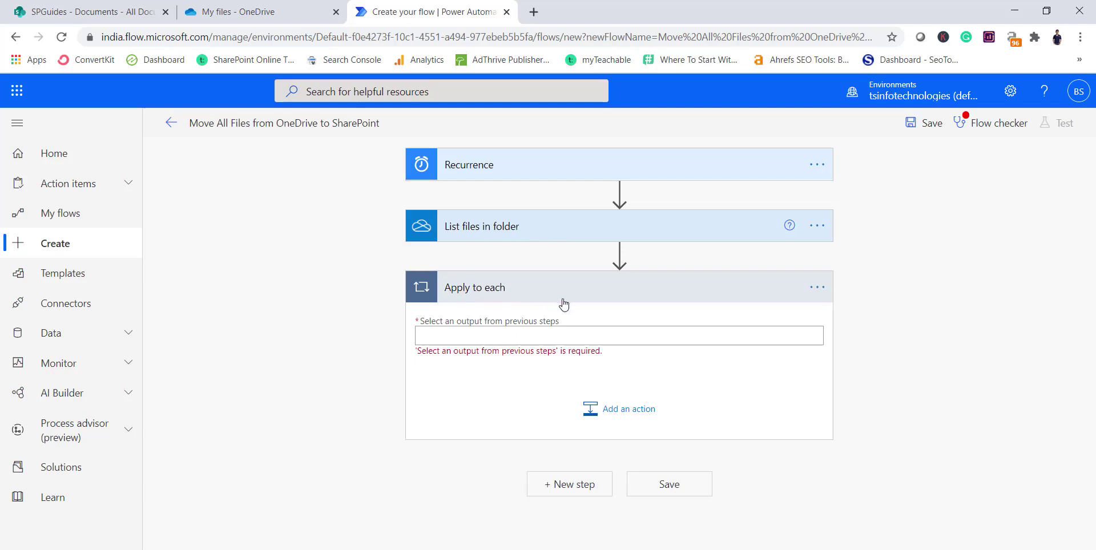
Make the loop iterate over the List files 'value' output
click(489, 336)
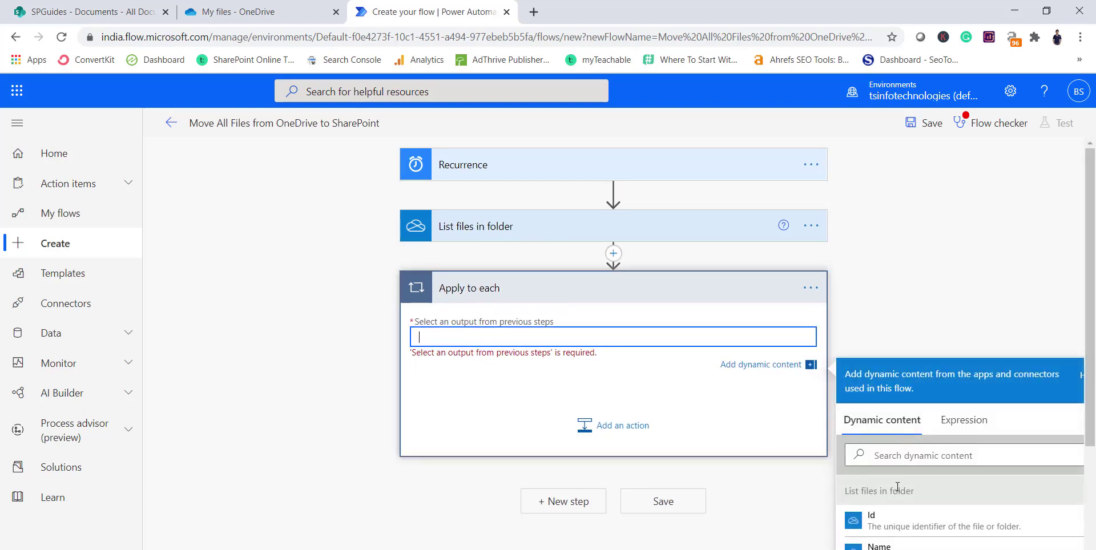
scroll(923, 474, down, 2)
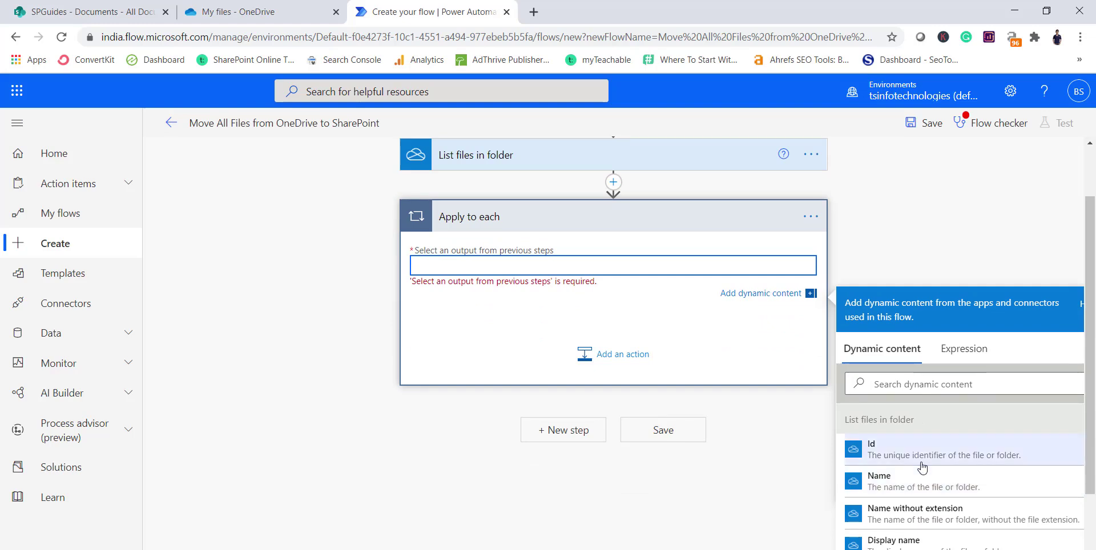
scroll(923, 468, down, 5)
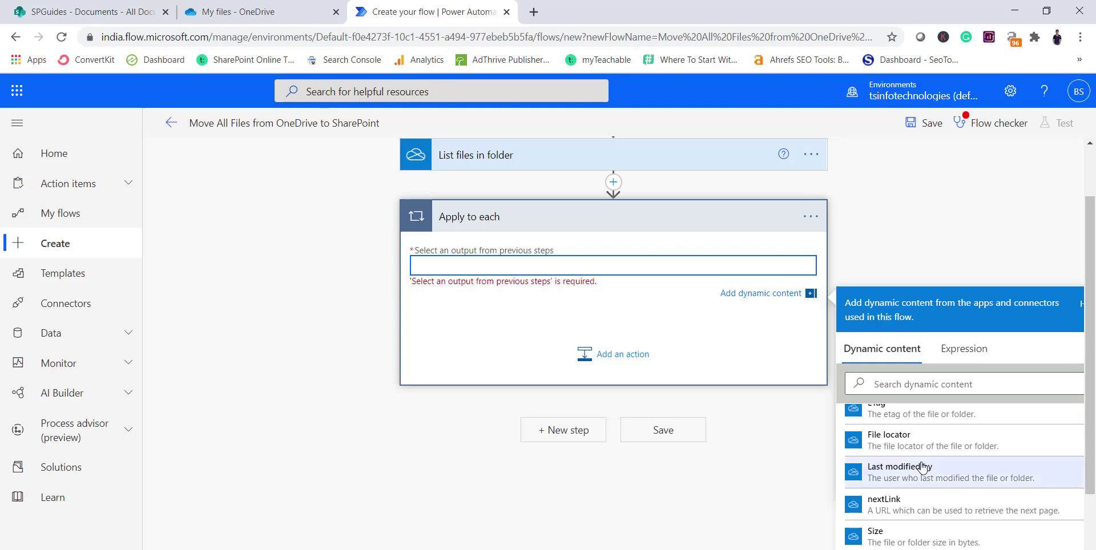
scroll(923, 468, up, 3)
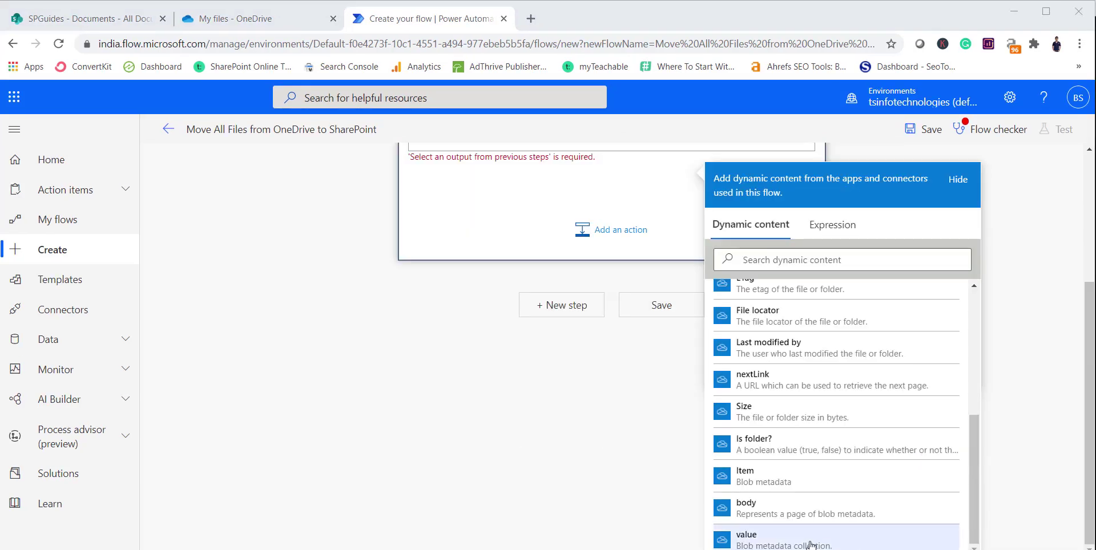
click(761, 539)
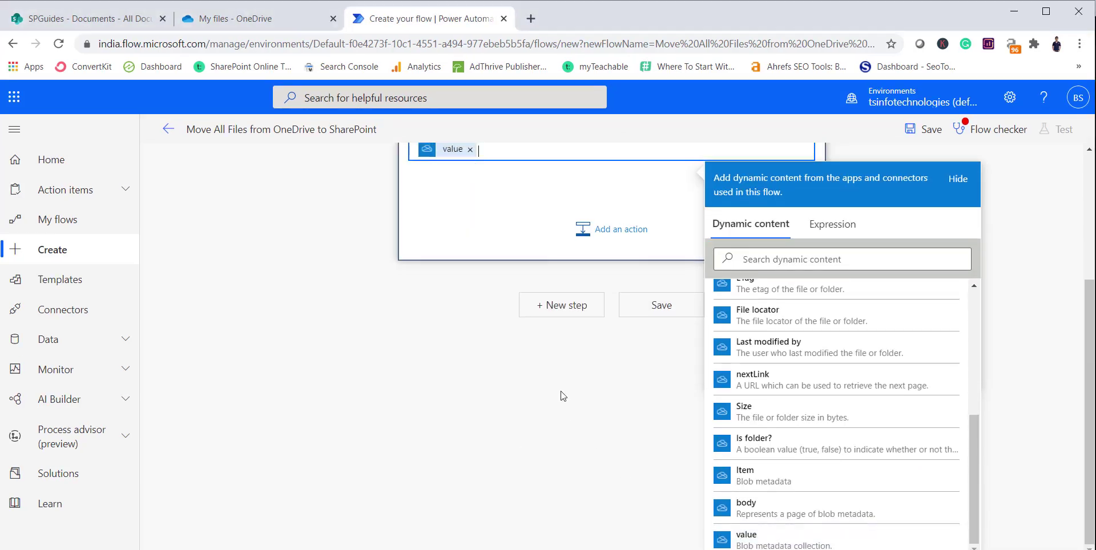
click(473, 372)
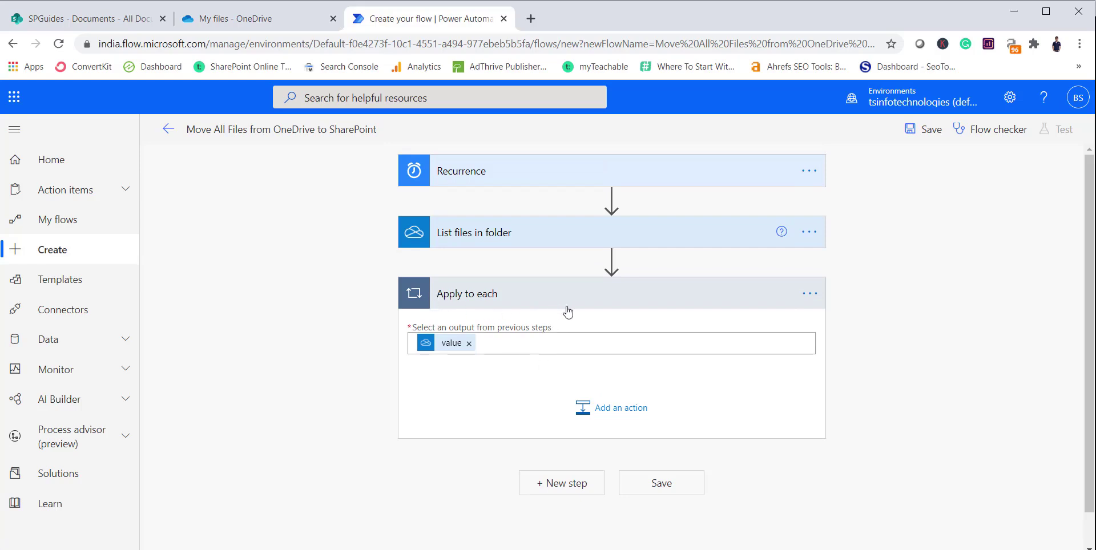
click(614, 415)
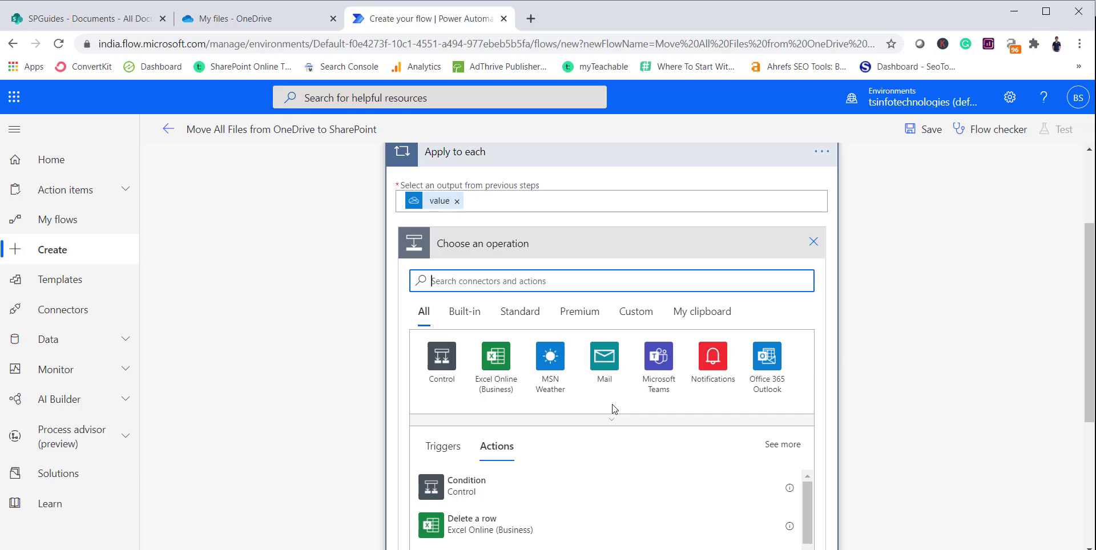
Add OneDrive Get file content using path inside the loop, File Path starting with '/'
text(get f)
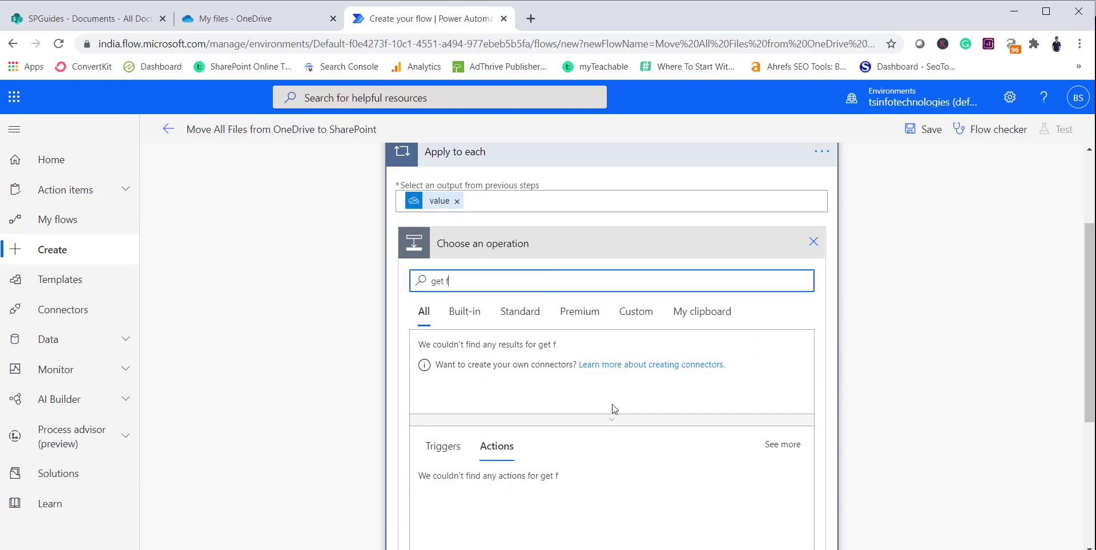
text(ile content)
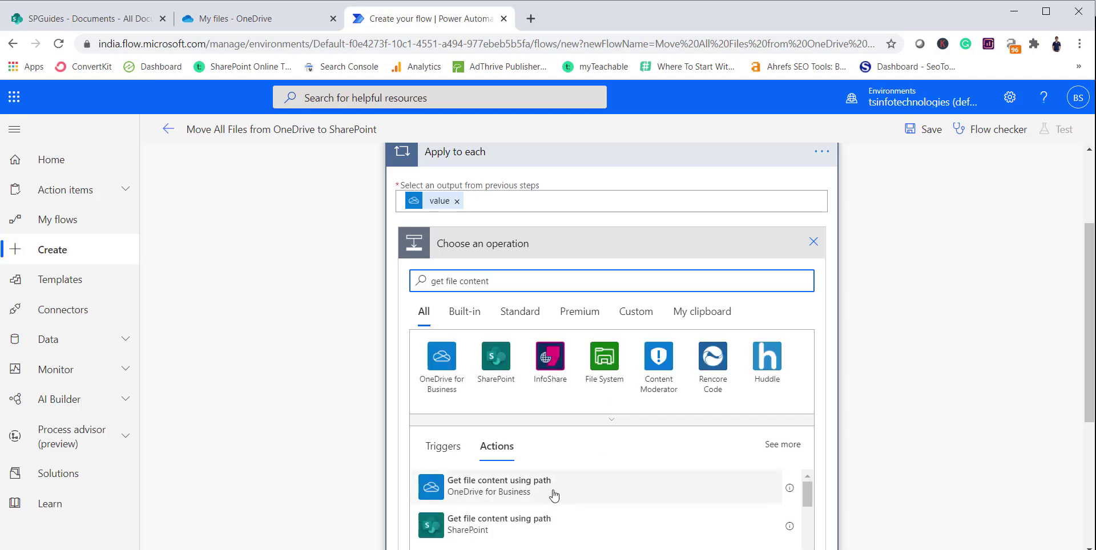
click(504, 492)
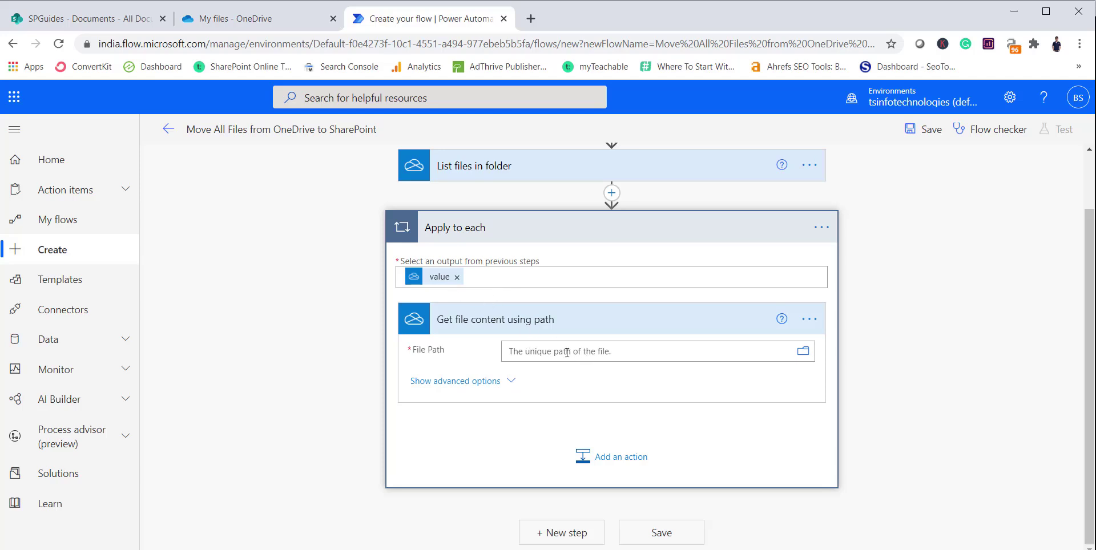
click(567, 353)
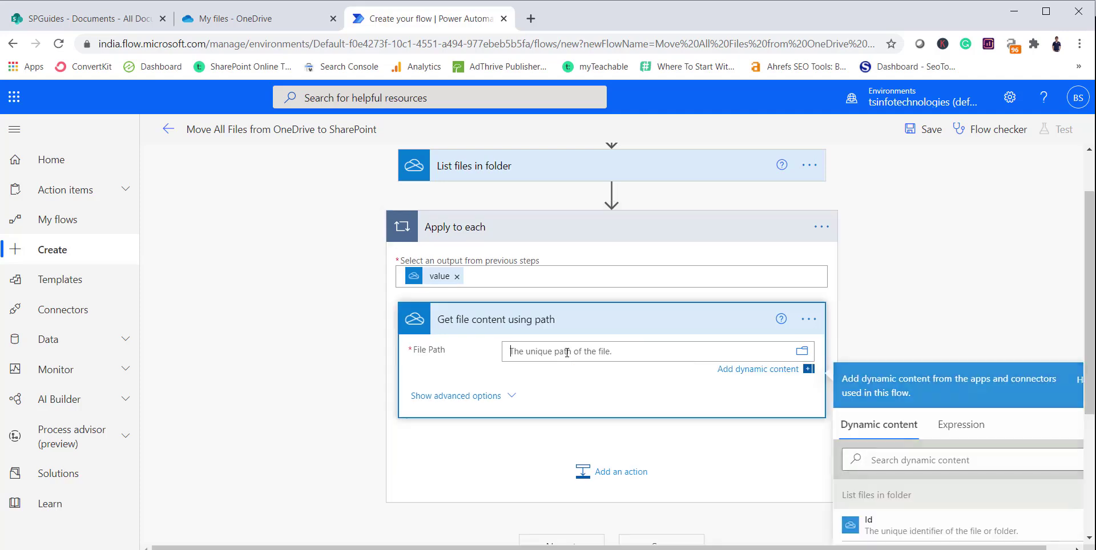
text(/)
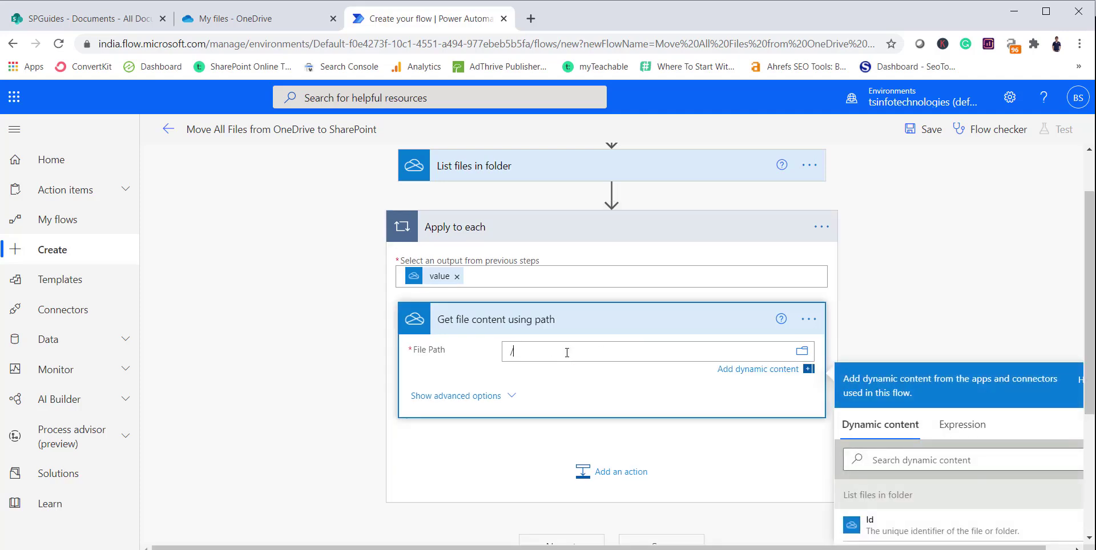
scroll(921, 459, down, 3)
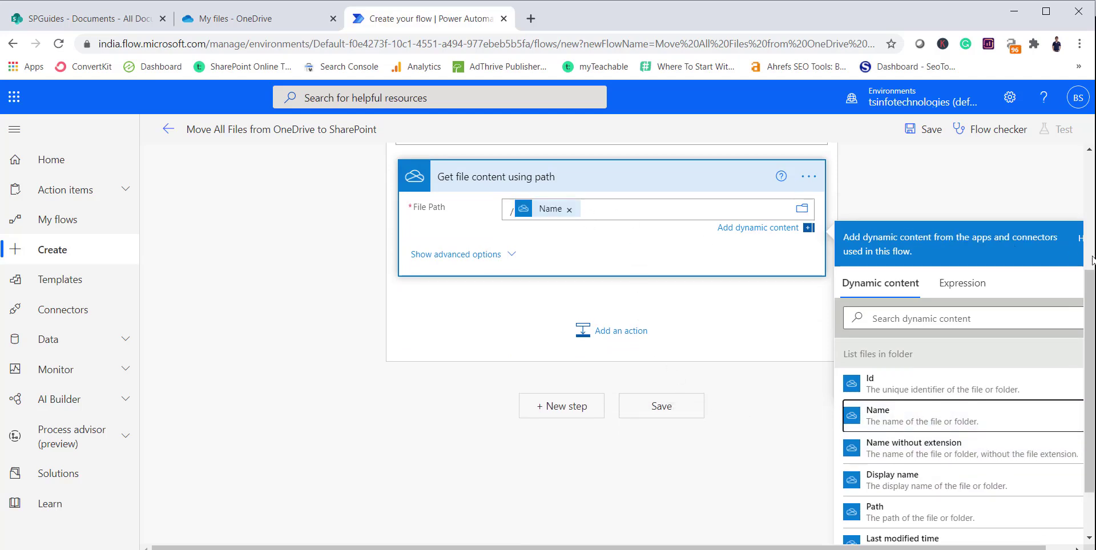
click(929, 192)
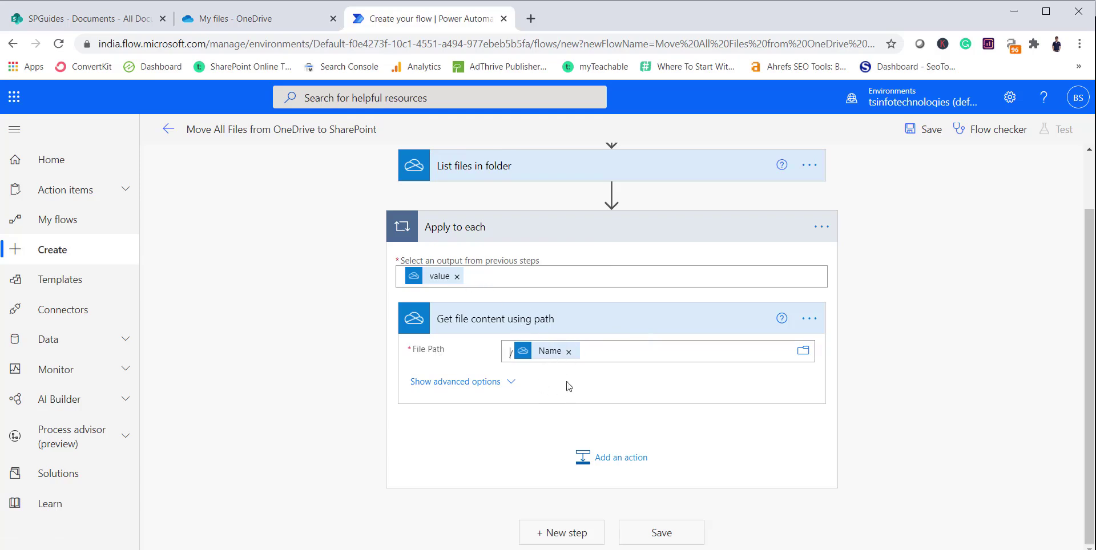
Add a SharePoint Create file action targeting site SPGuides, folder /Shared Documents
click(655, 448)
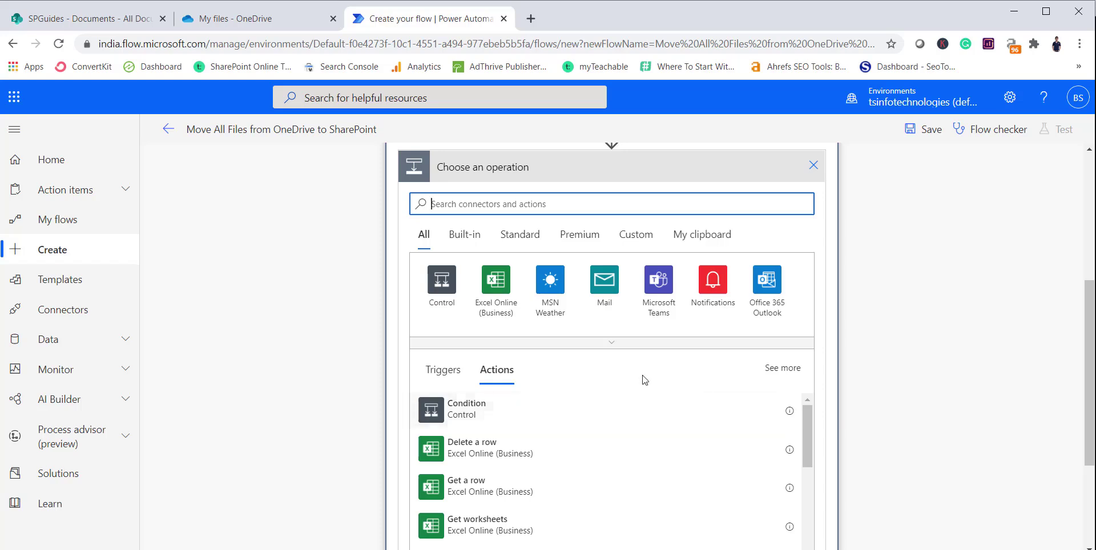
text(c)
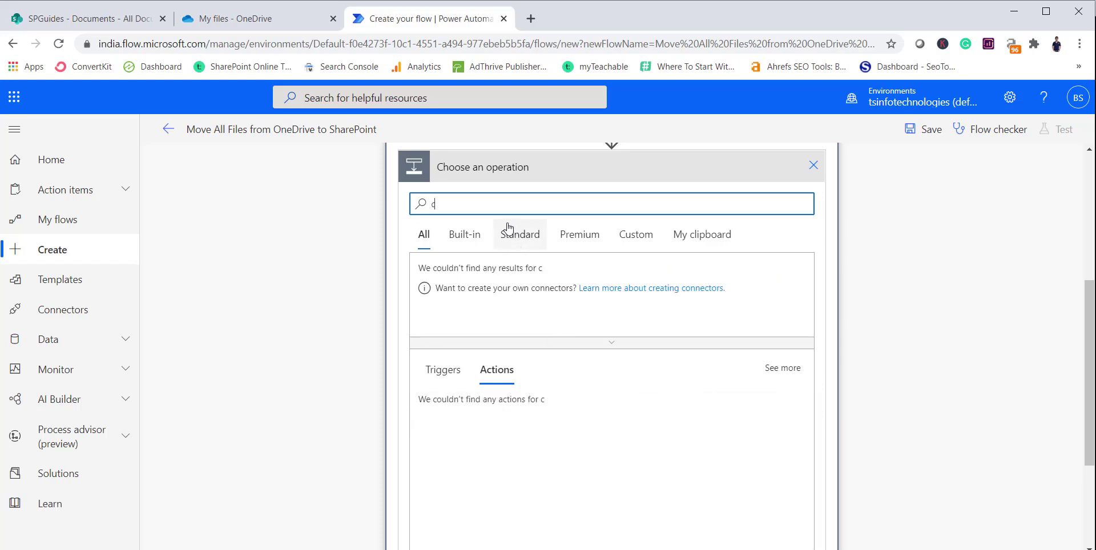
text(reate file)
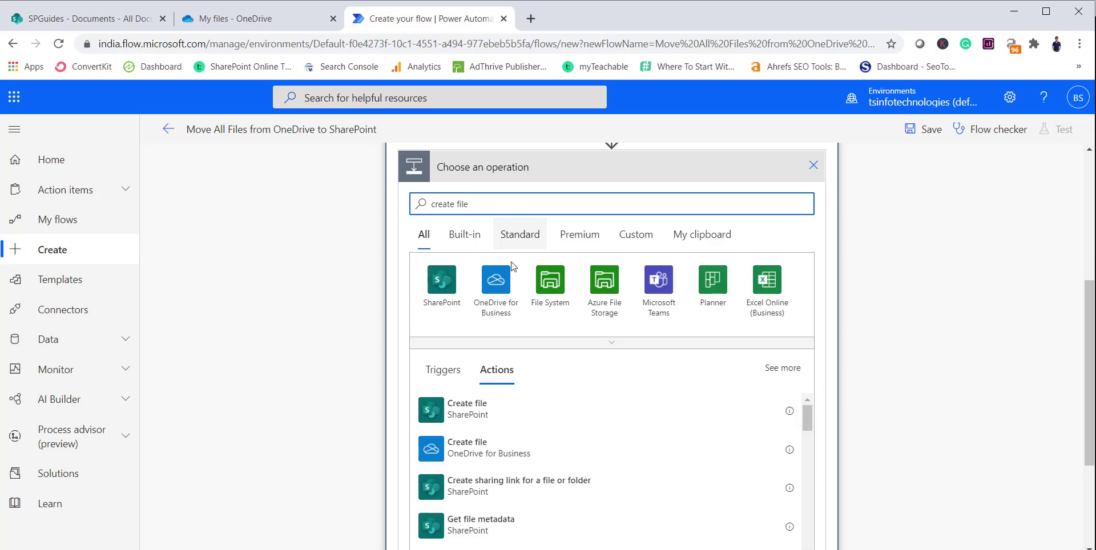
click(488, 415)
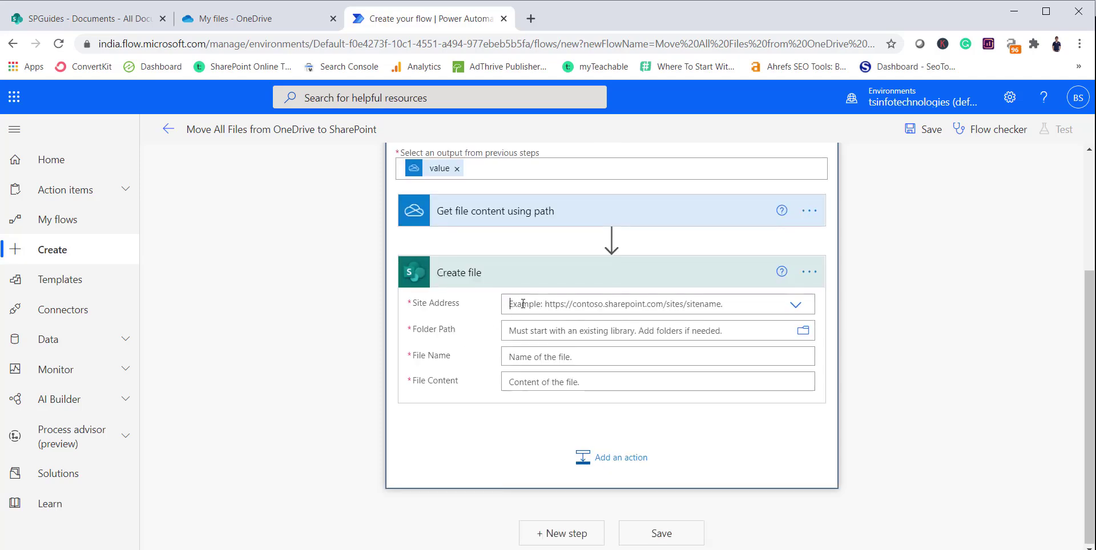
click(512, 303)
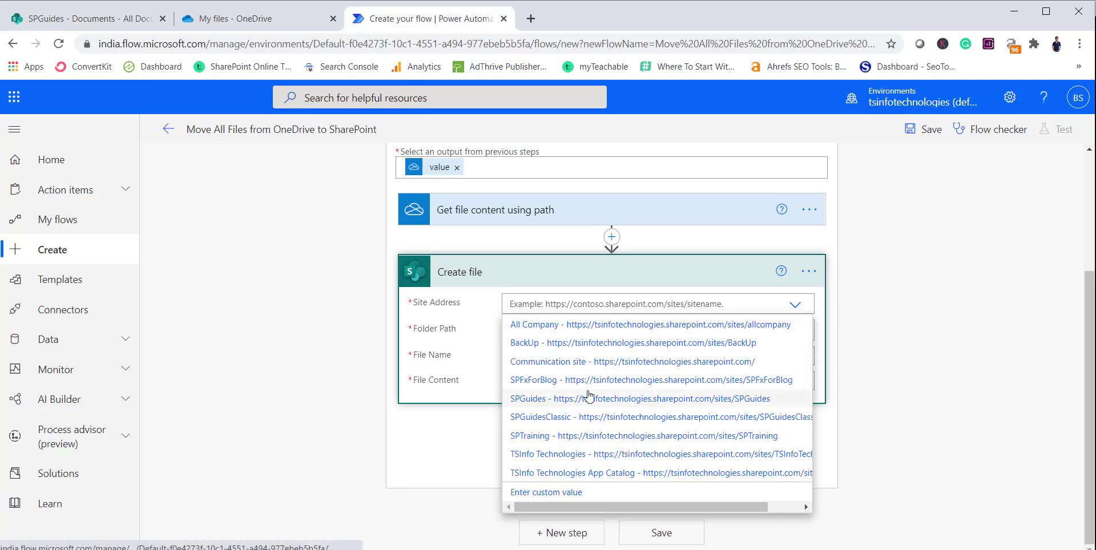
click(528, 398)
click(570, 330)
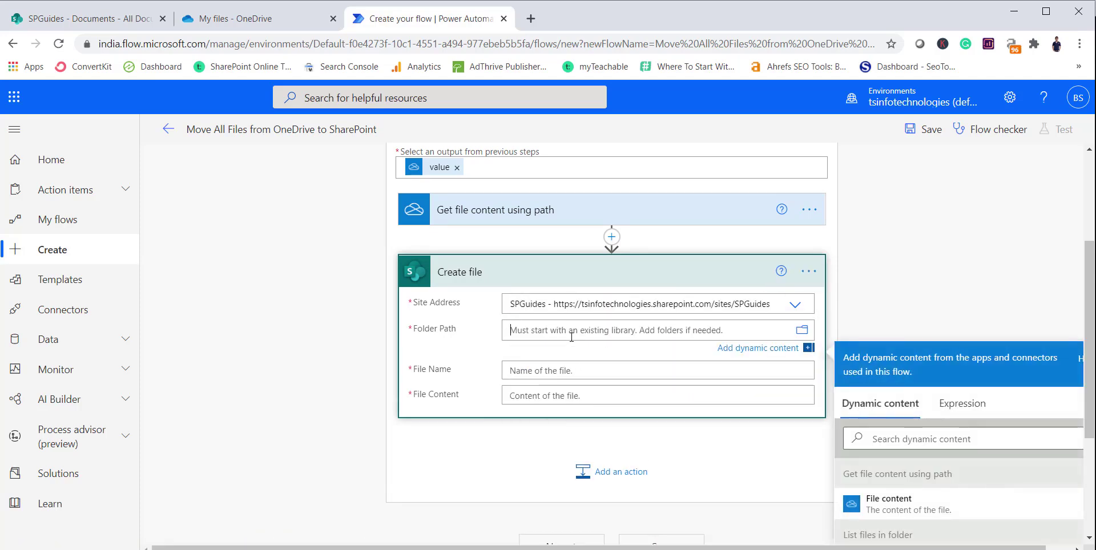
scroll(925, 472, down, 3)
scroll(925, 473, up, 3)
click(801, 333)
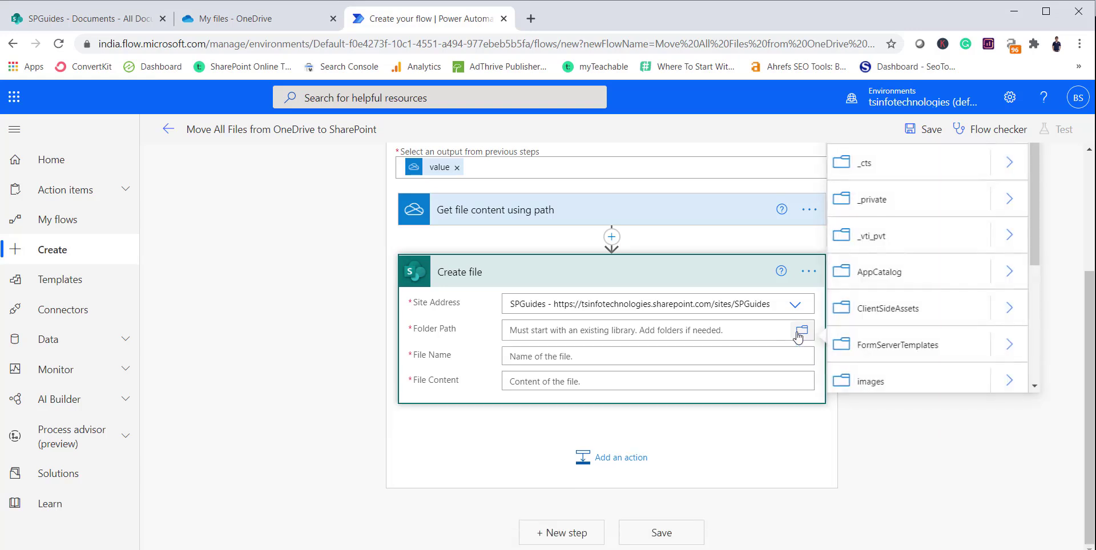
scroll(908, 311, down, 3)
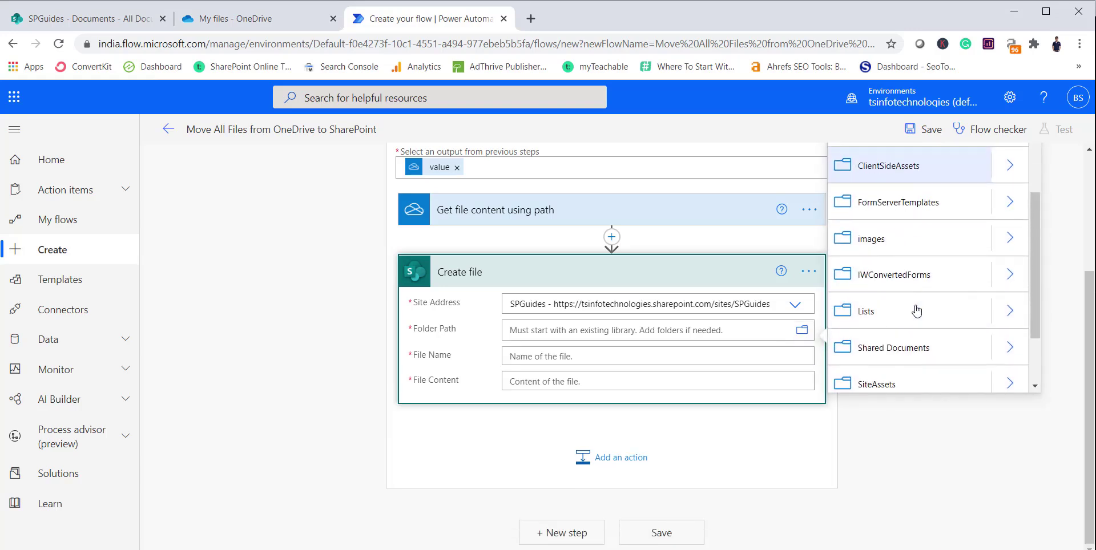
click(903, 347)
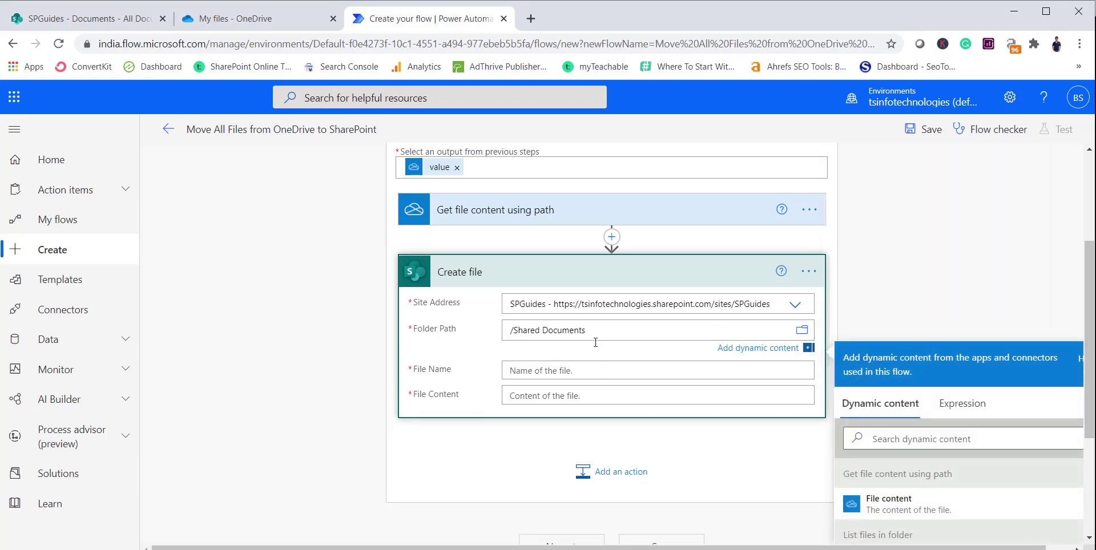
Set Create file's File Name to Name and File Content to File content
click(551, 371)
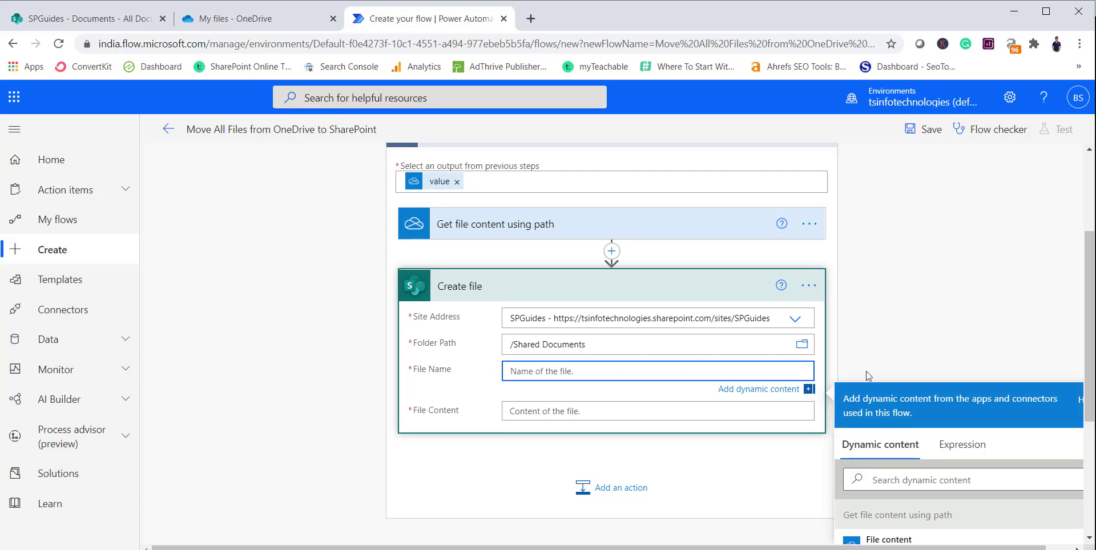
scroll(974, 340, down, 2)
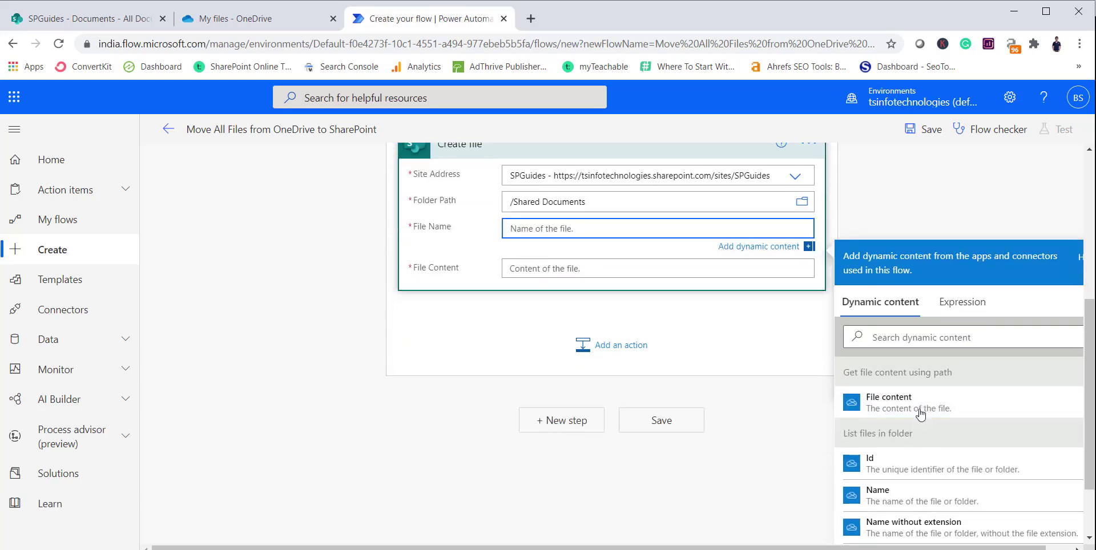
click(888, 497)
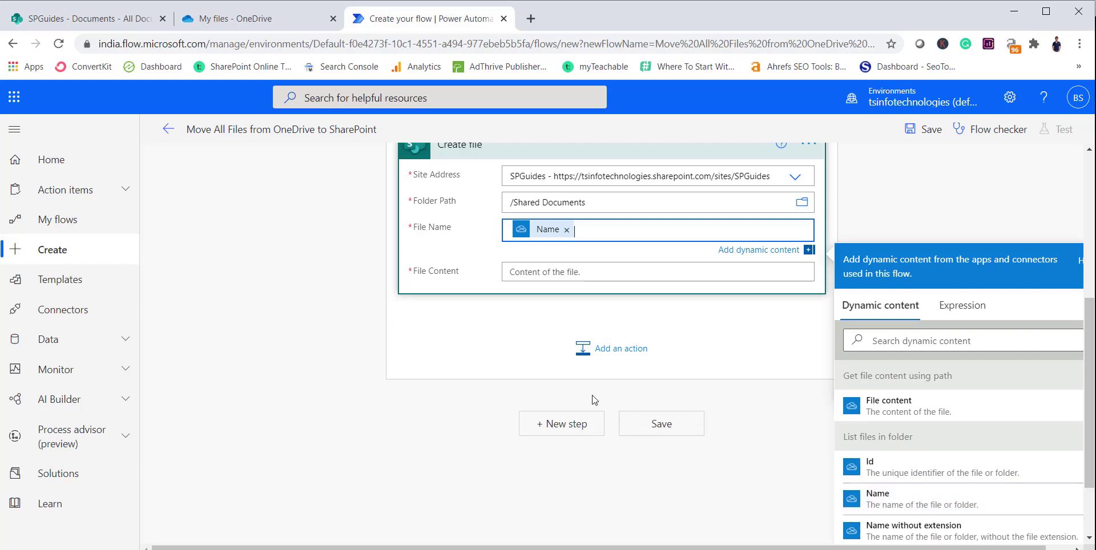
click(536, 273)
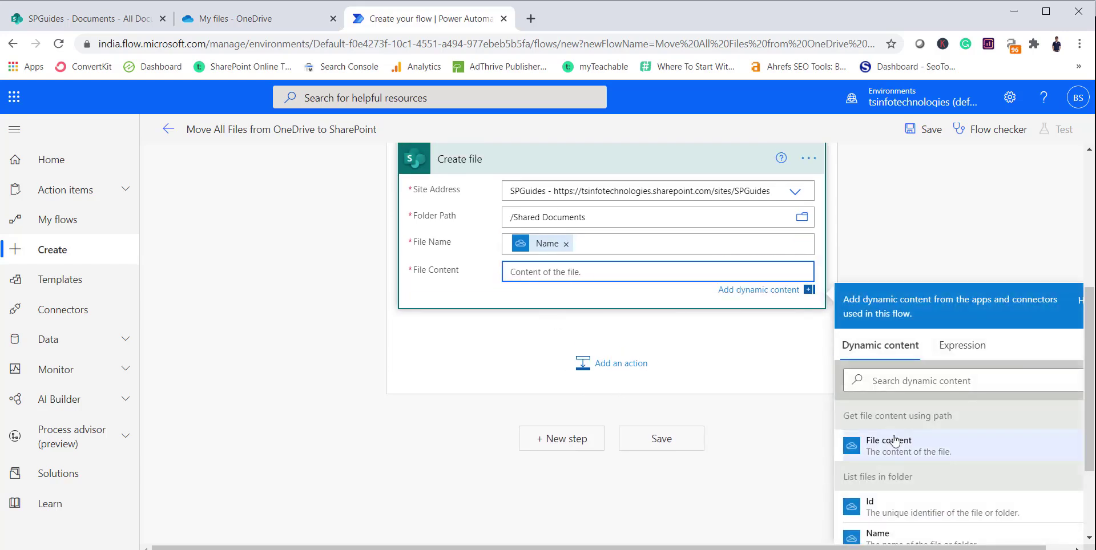
click(889, 403)
scroll(539, 327, up, 3)
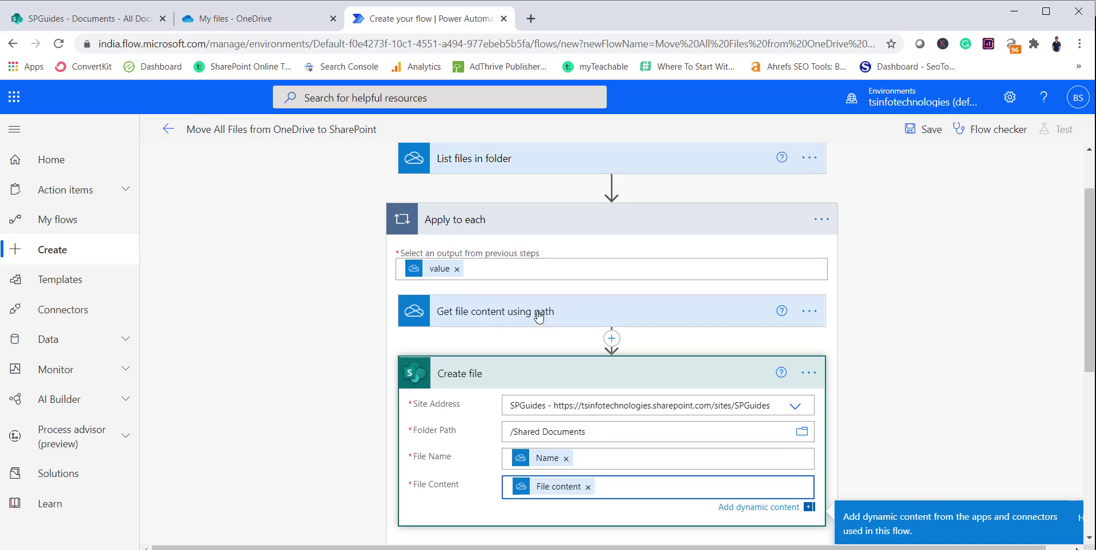
scroll(549, 363, down, 2)
click(916, 331)
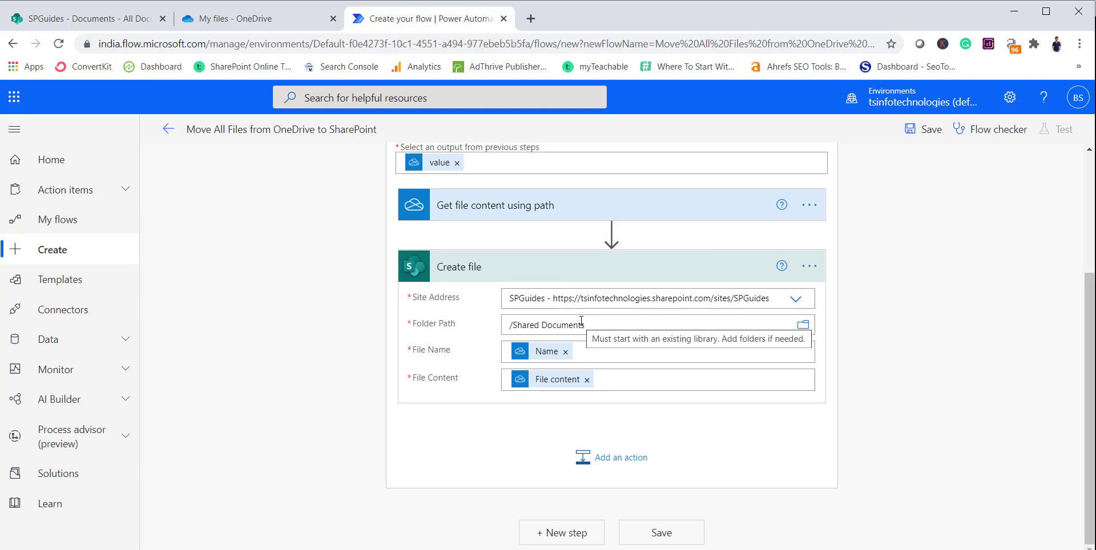
Add a OneDrive Delete file action at the end of the loop
click(618, 455)
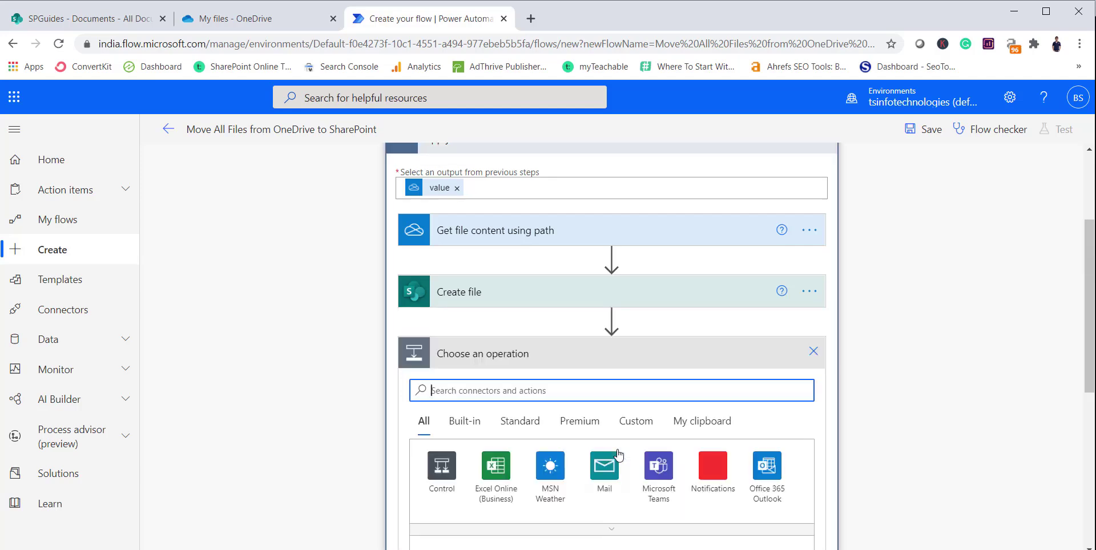
text(Delete)
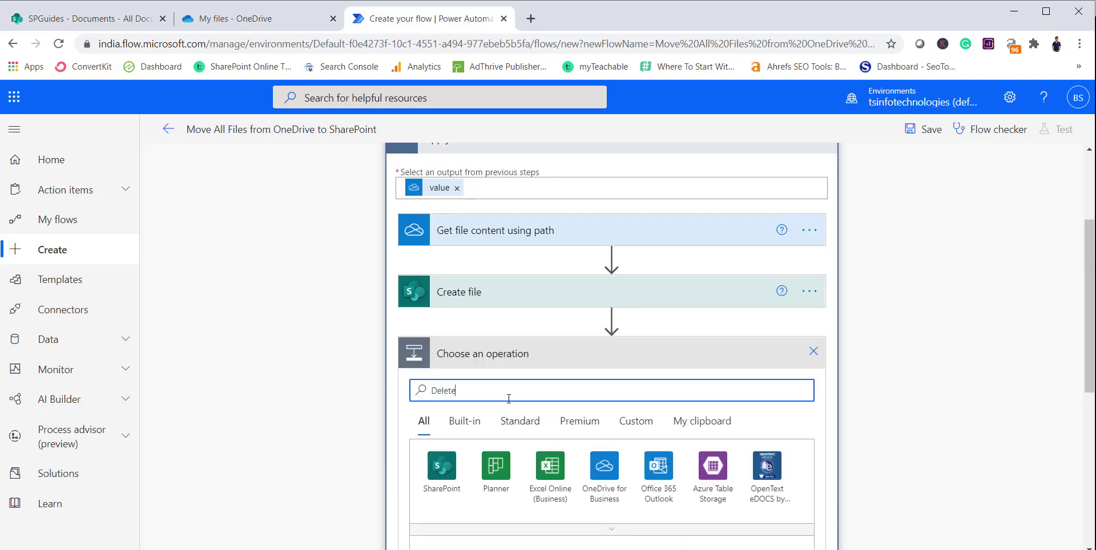
scroll(508, 399, down, 3)
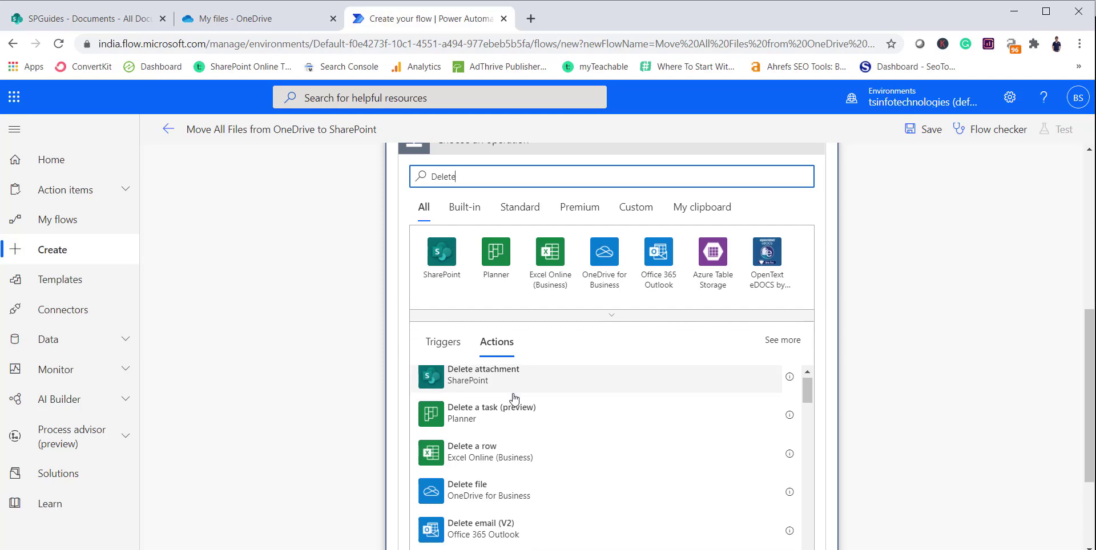
scroll(490, 436, down, 2)
click(477, 433)
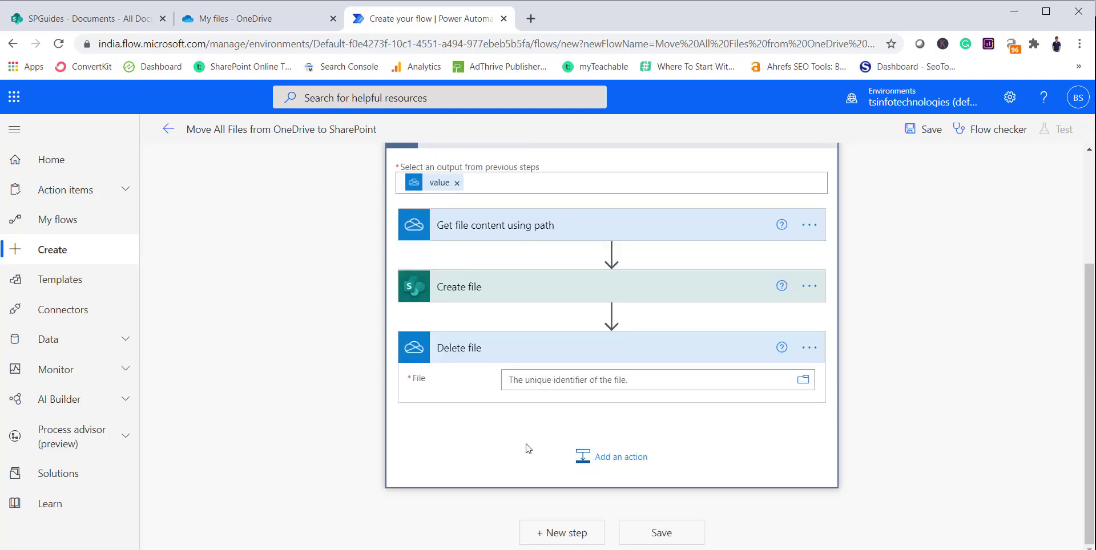
Set Delete file's File to the dynamic Id and save the flow
click(570, 383)
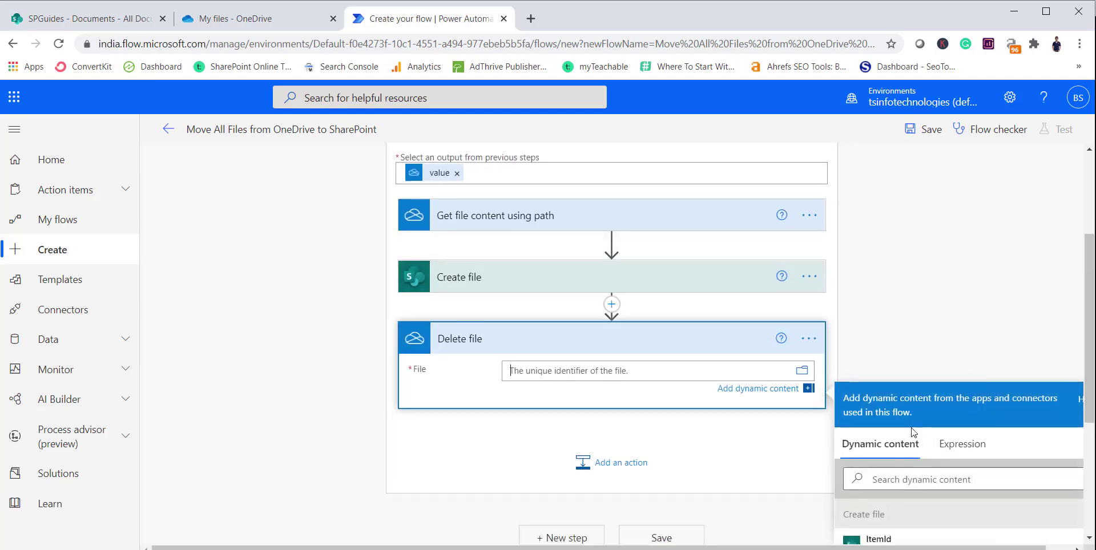
scroll(911, 422, down, 4)
scroll(910, 422, down, 8)
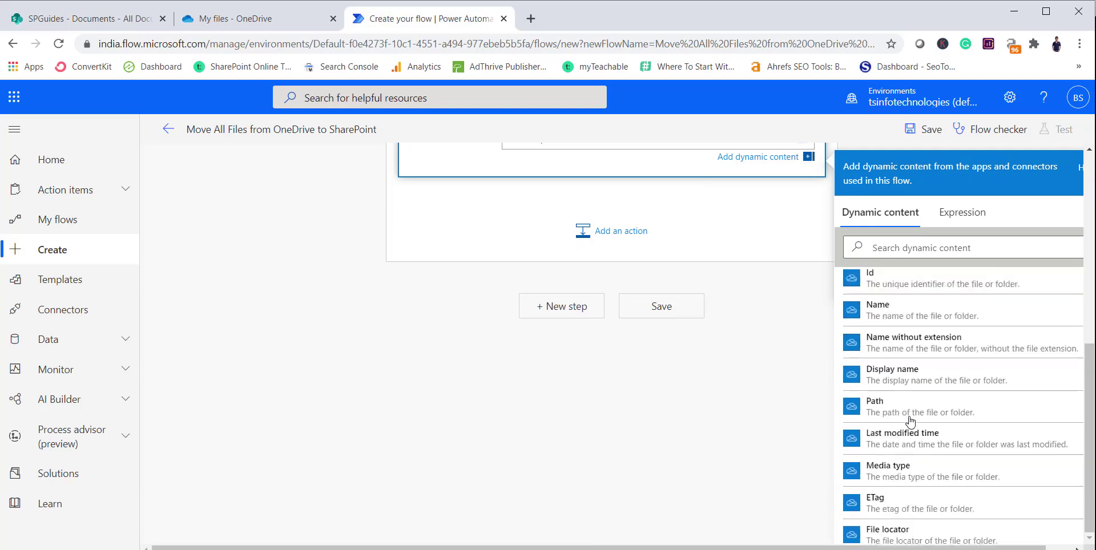
scroll(911, 422, down, 4)
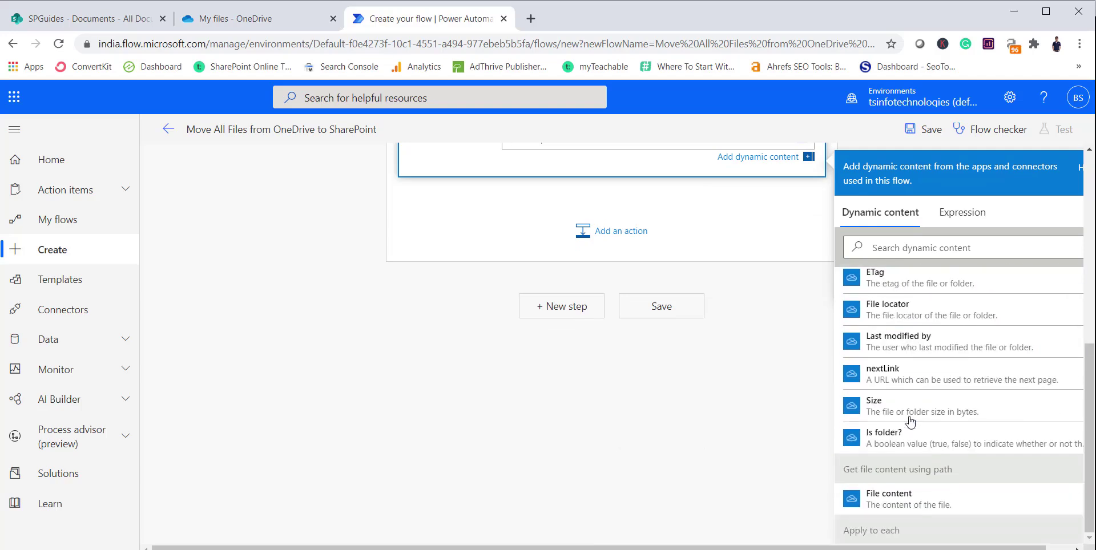
scroll(910, 421, down, 1)
scroll(908, 420, up, 3)
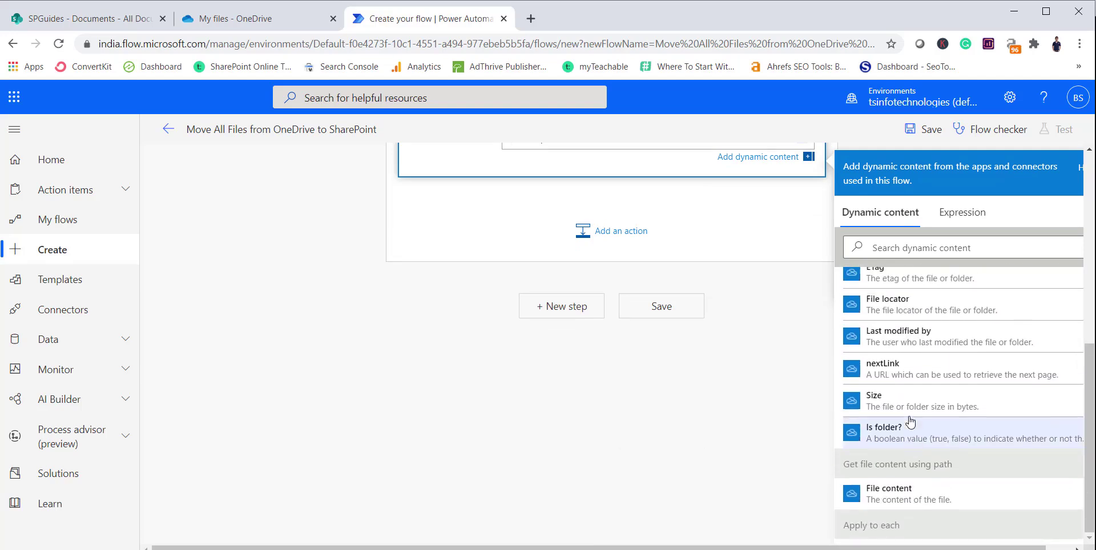
scroll(903, 420, up, 2)
scroll(901, 420, up, 4)
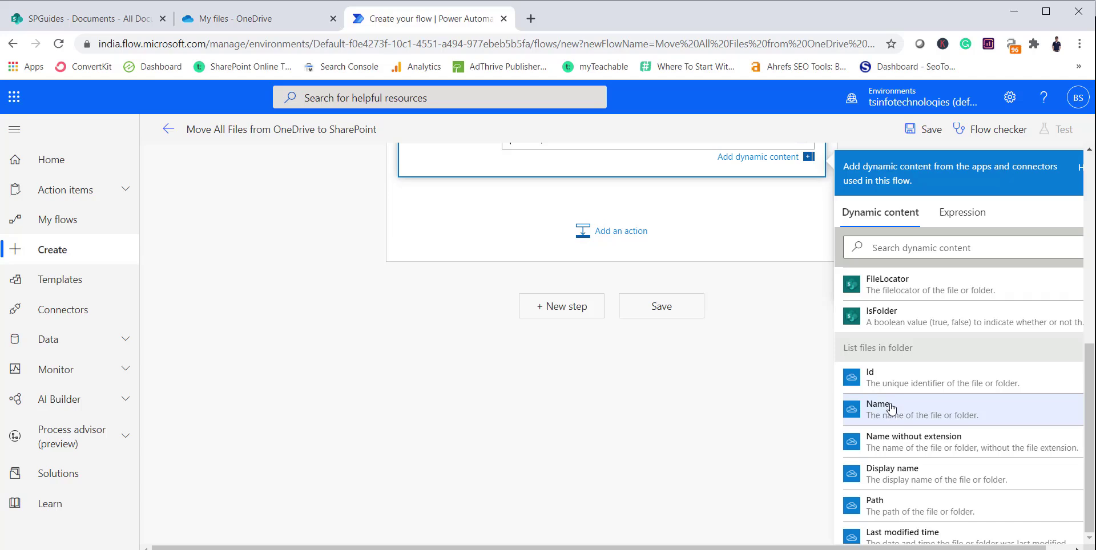
scroll(891, 406, down, 2)
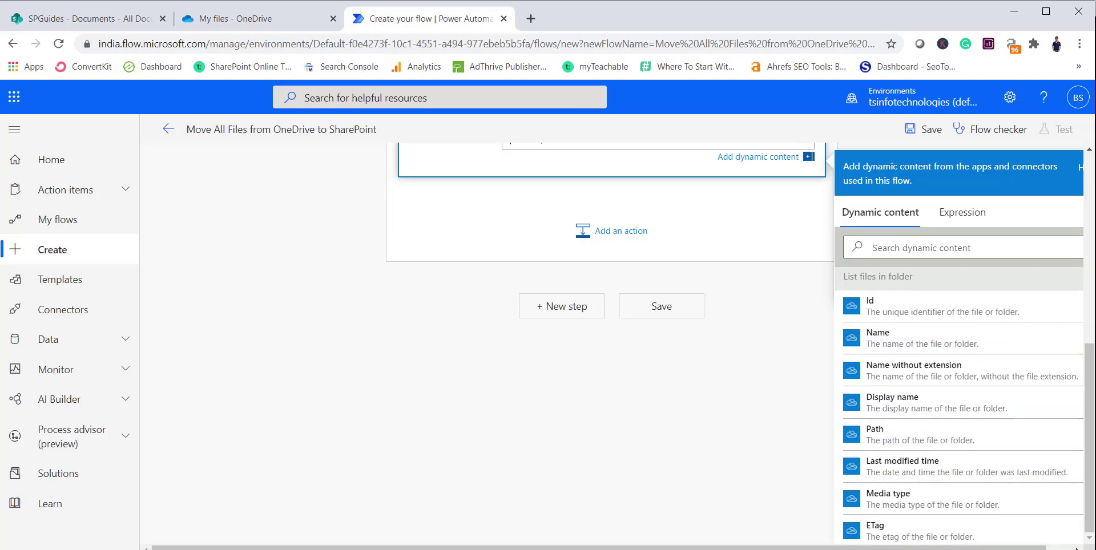
scroll(915, 444, up, 3)
click(892, 417)
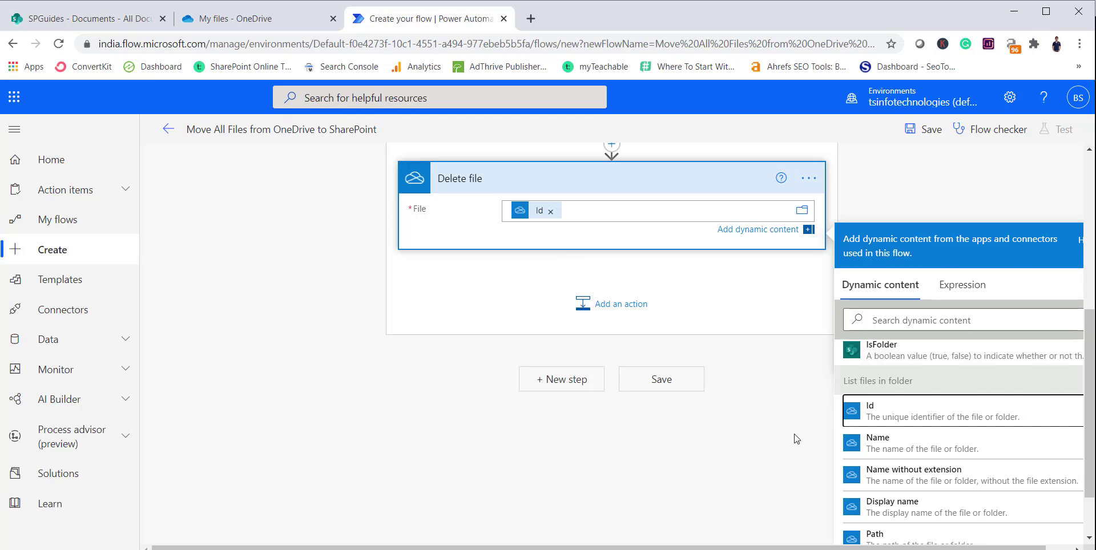
click(689, 439)
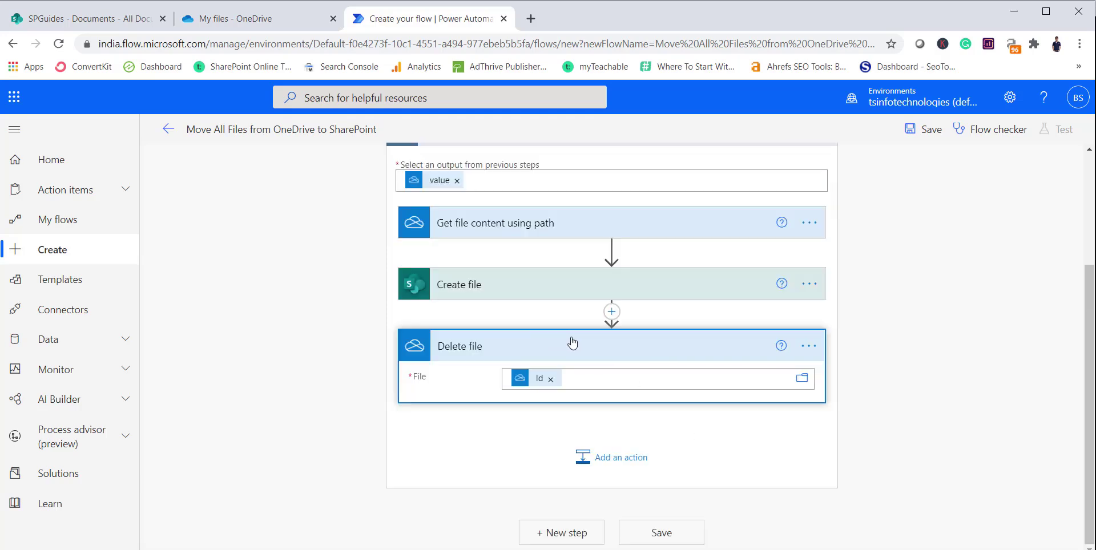
click(685, 525)
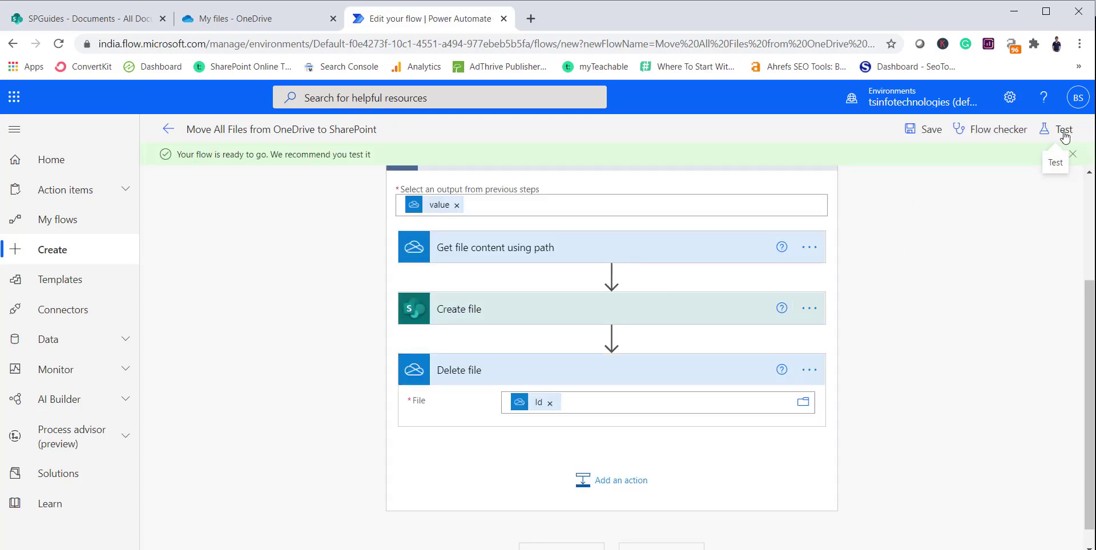
Run a manual test of the flow and view the failed run result
click(1064, 133)
click(890, 166)
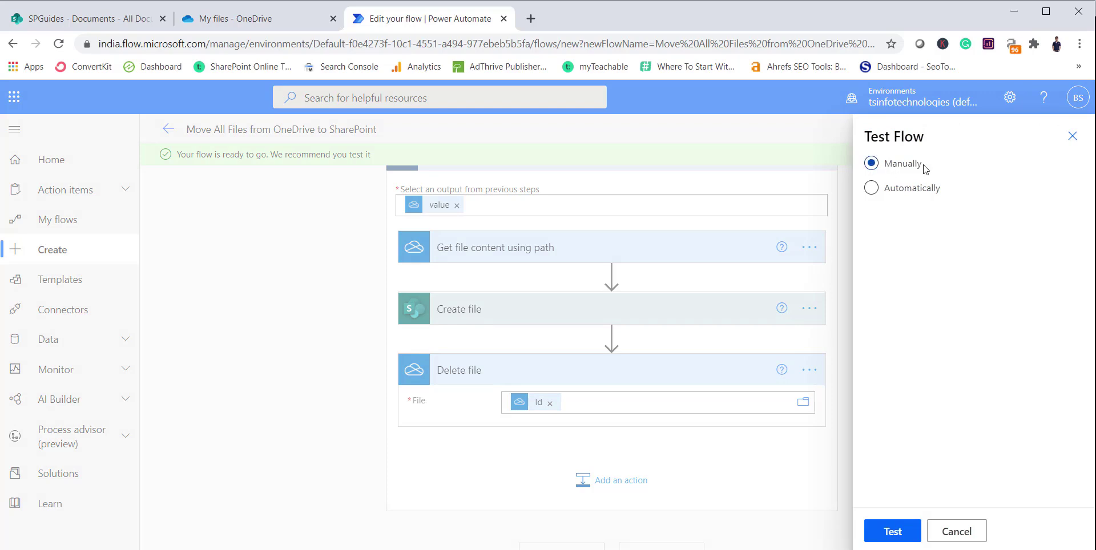
click(882, 531)
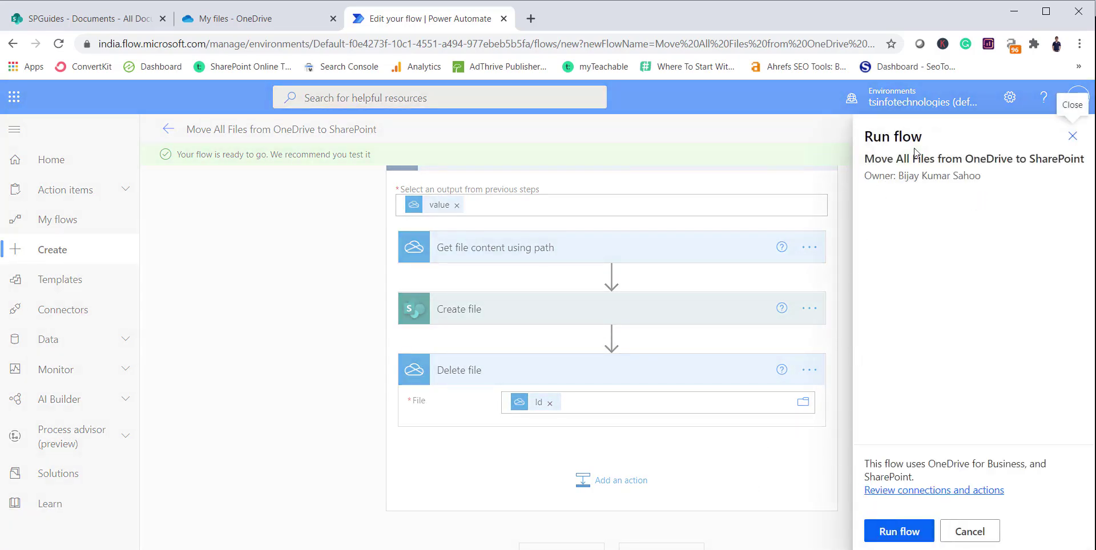
click(917, 533)
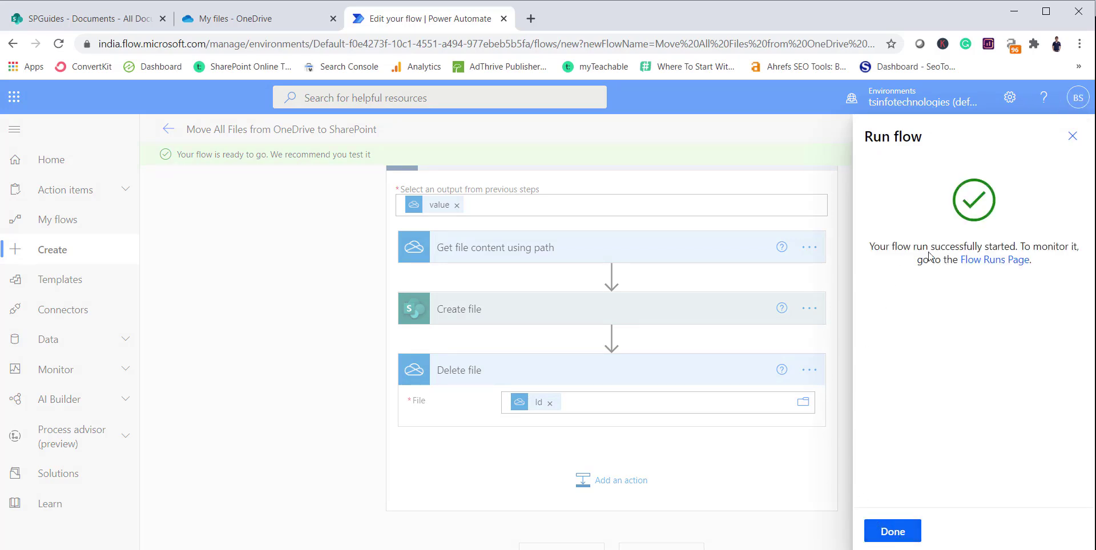
drag(910, 249, 1012, 249)
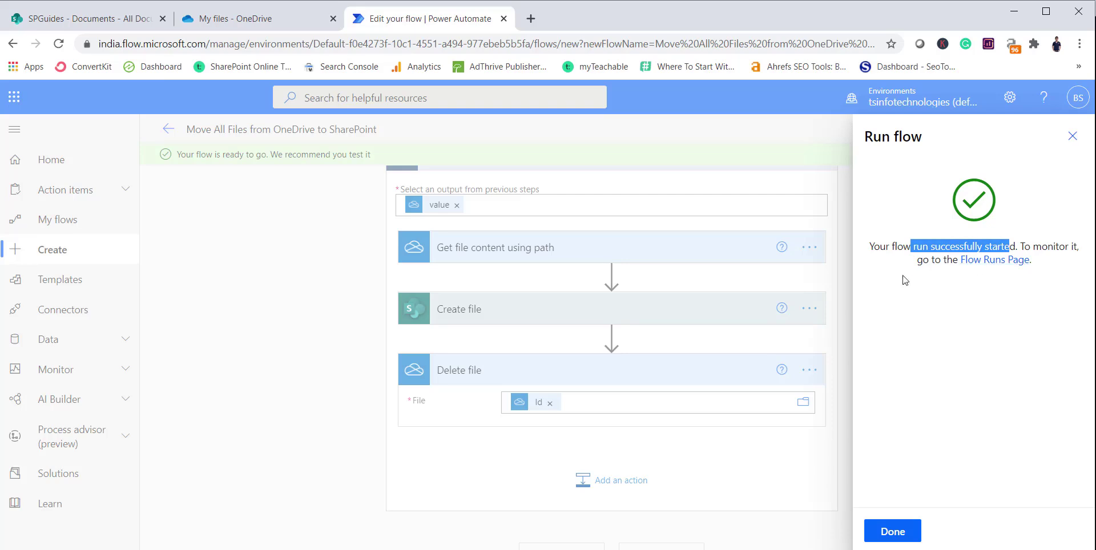
click(905, 524)
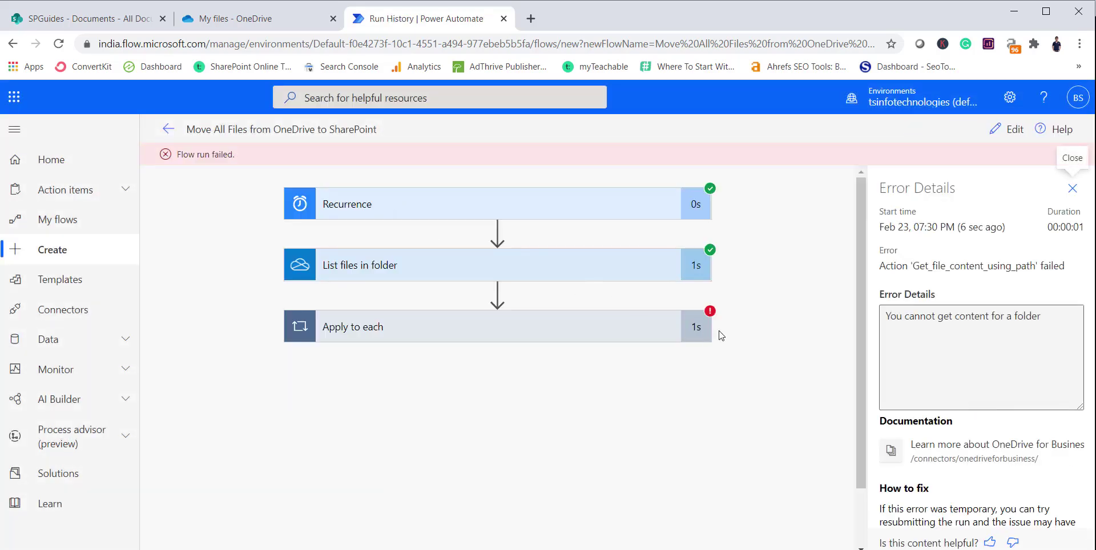
Expand the failed Apply to each loop, close the error details, and return to the flow's details page
click(502, 321)
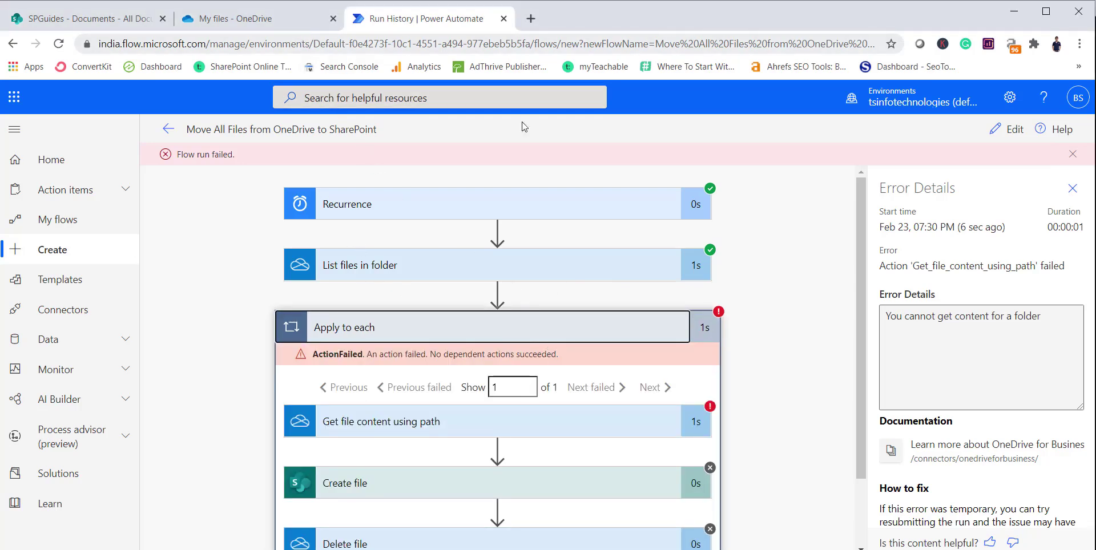
click(1073, 188)
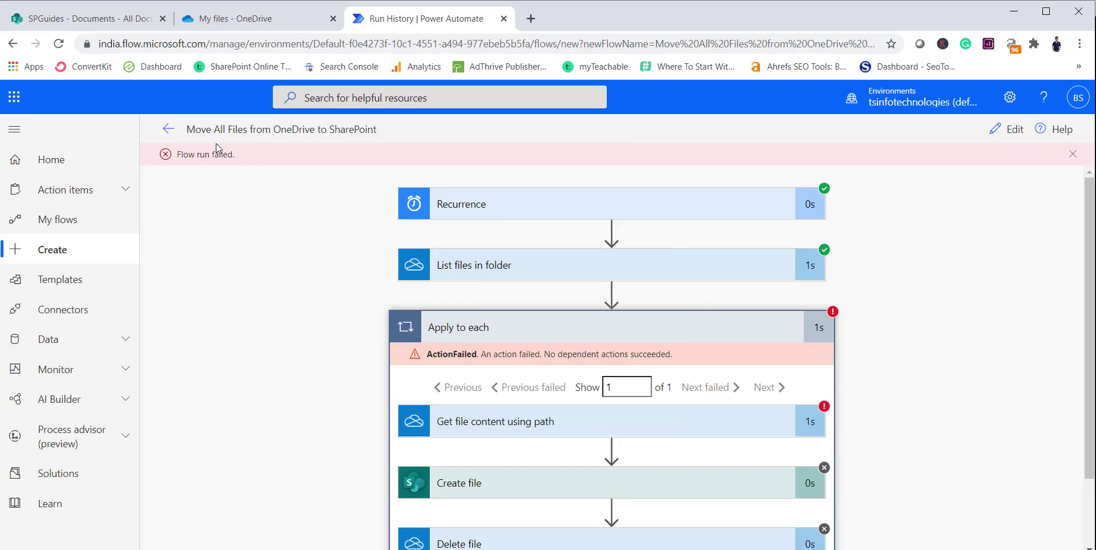
click(169, 127)
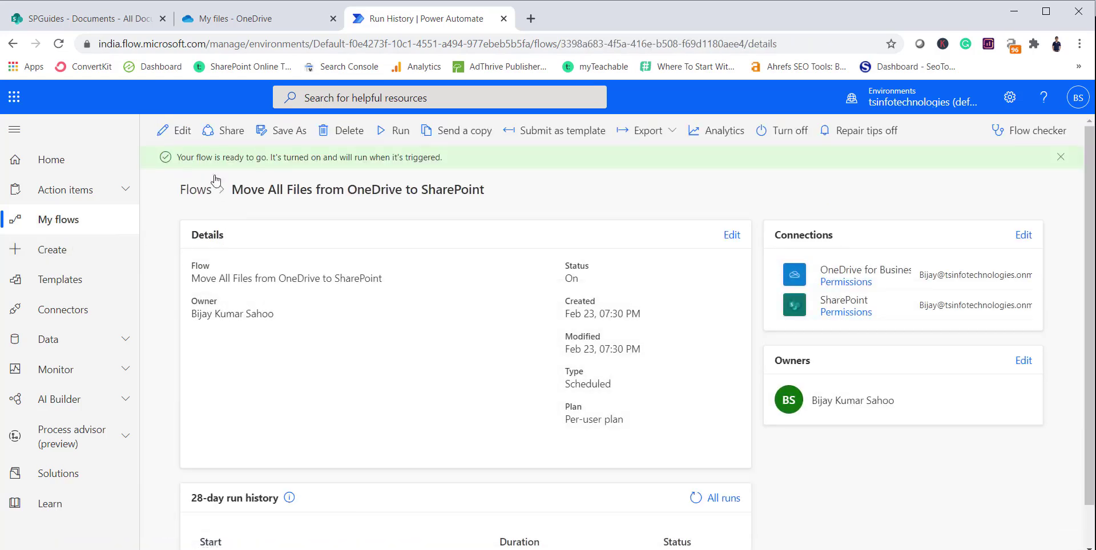
Reopen the flow in the editor and set the Test Flow panel to a manual test
click(182, 130)
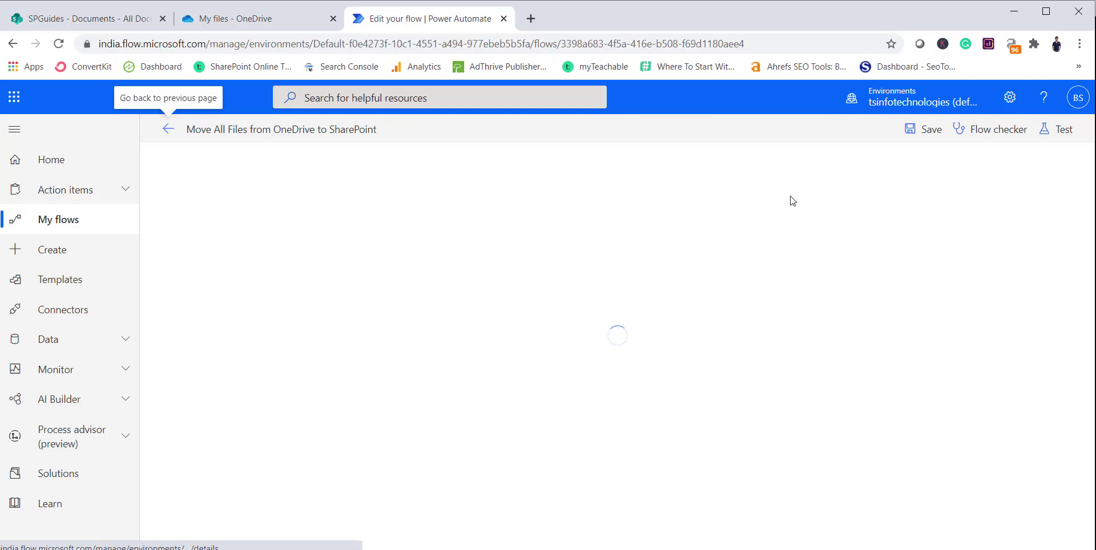
click(1061, 130)
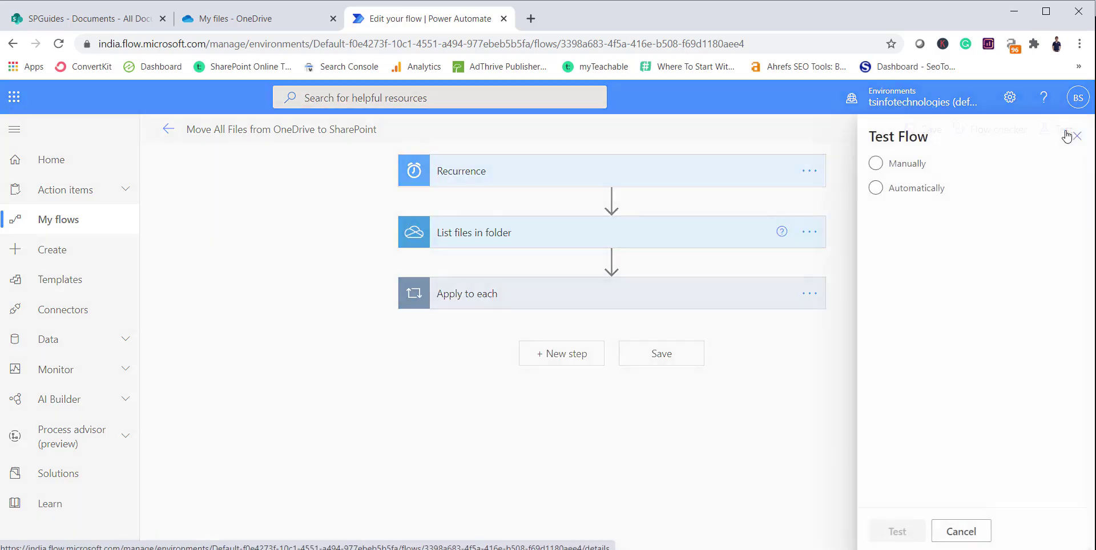
click(906, 167)
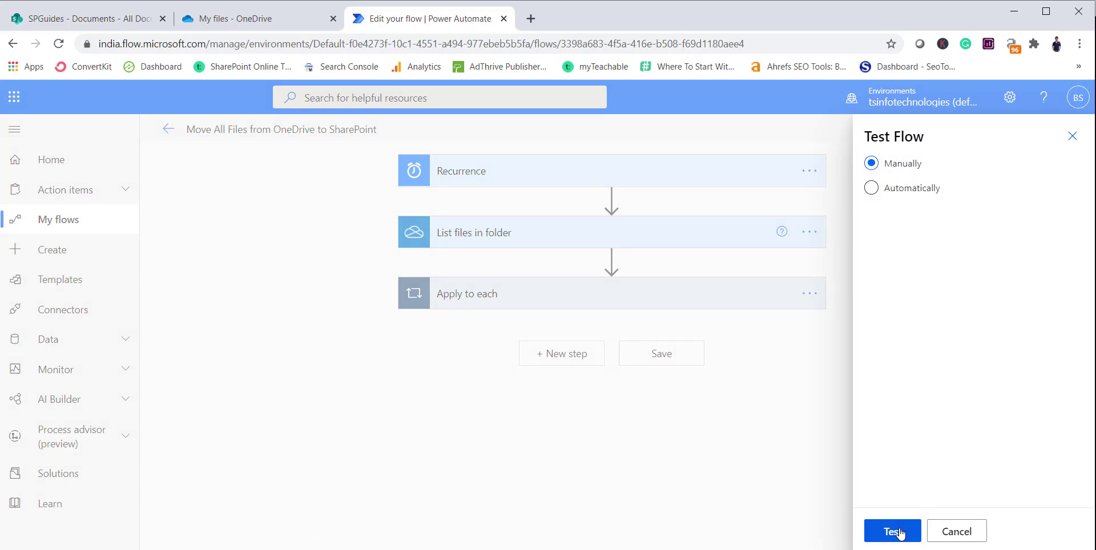
Upload Attachment-2.docx through Attachment-5.docx from the local Data folder into OneDrive My files
click(218, 21)
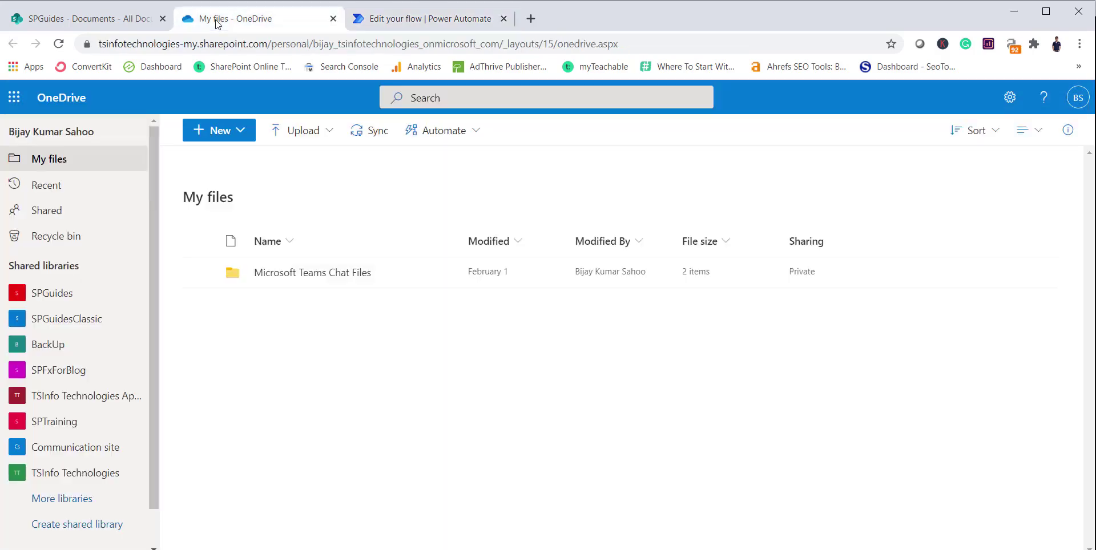
click(306, 137)
click(516, 381)
key(alt+Tab)
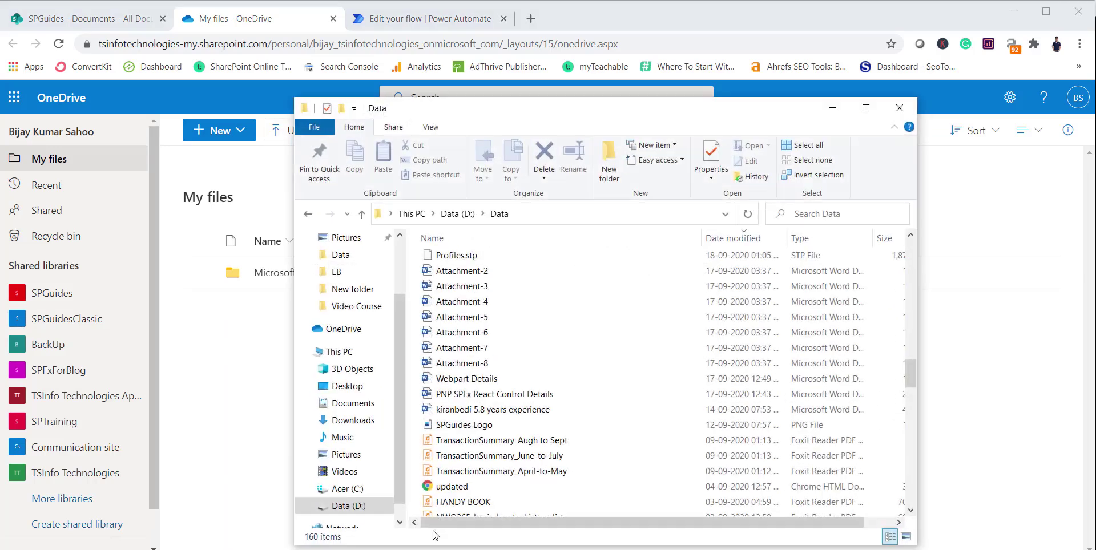
click(462, 271)
shift+click(463, 317)
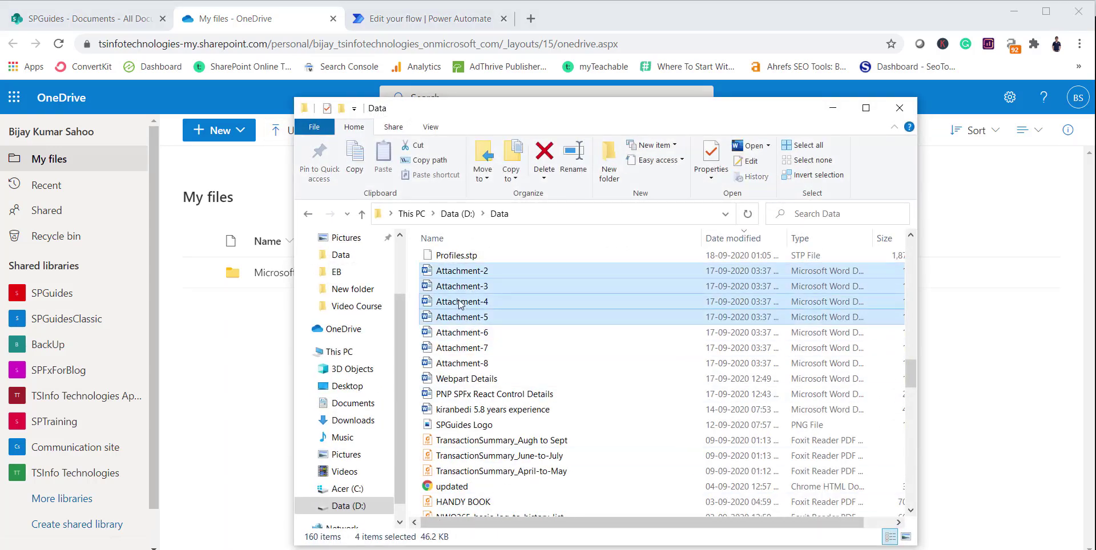
drag(461, 304, 251, 311)
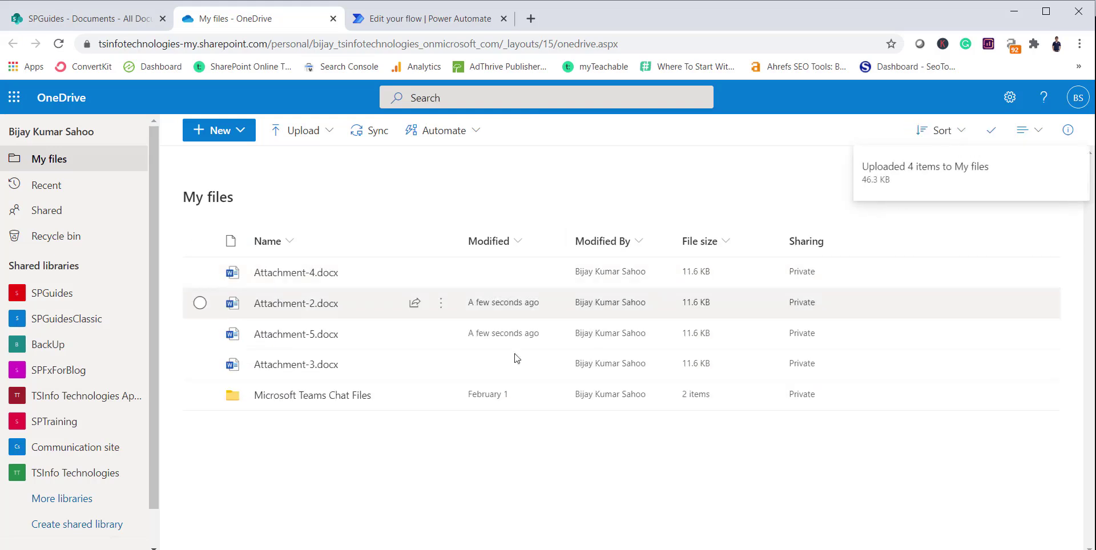
Run the flow as a manual test and expand the Apply to each loop's iterations
click(431, 18)
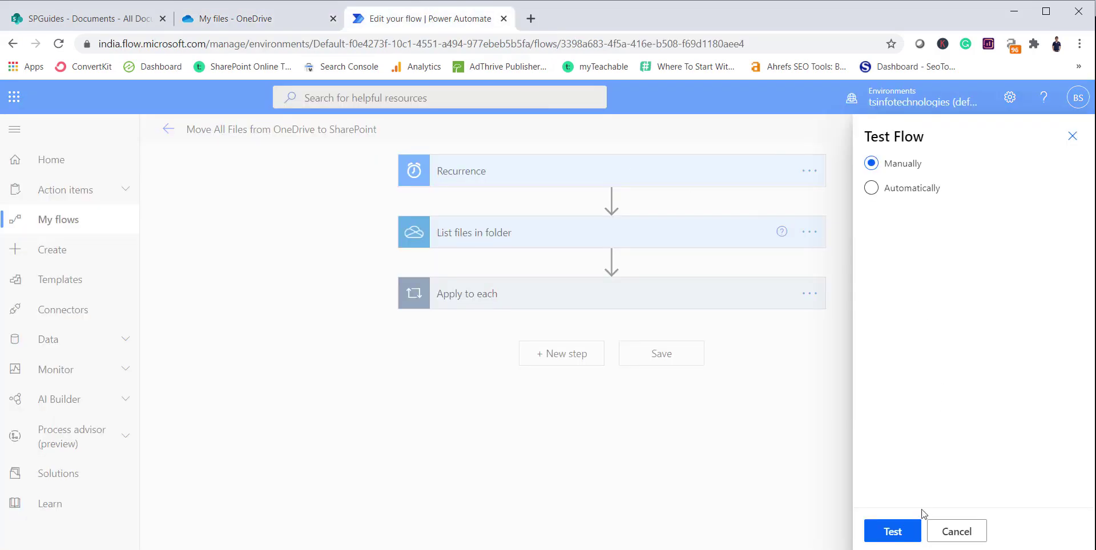
click(897, 533)
click(901, 532)
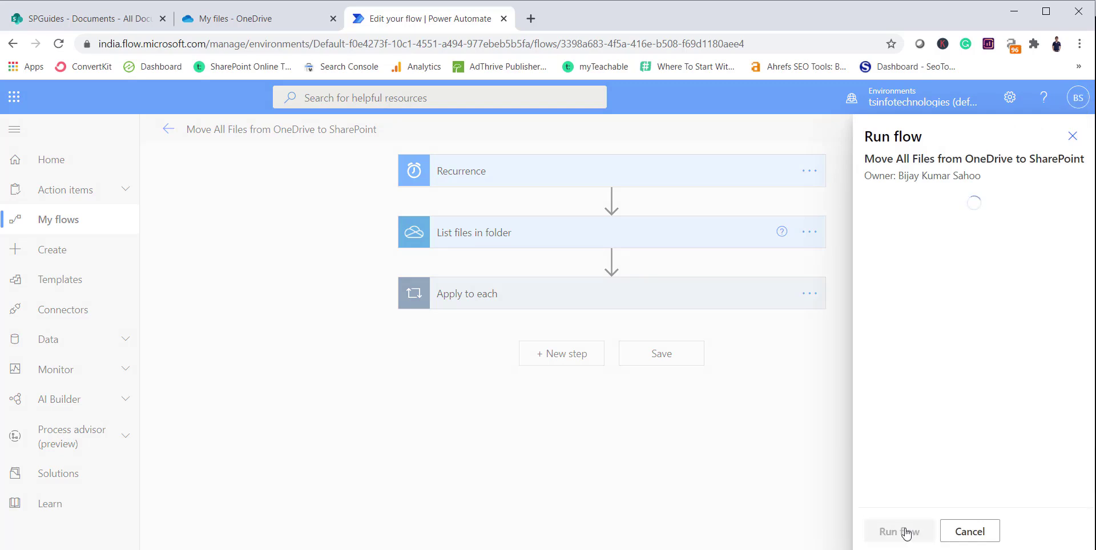
click(879, 530)
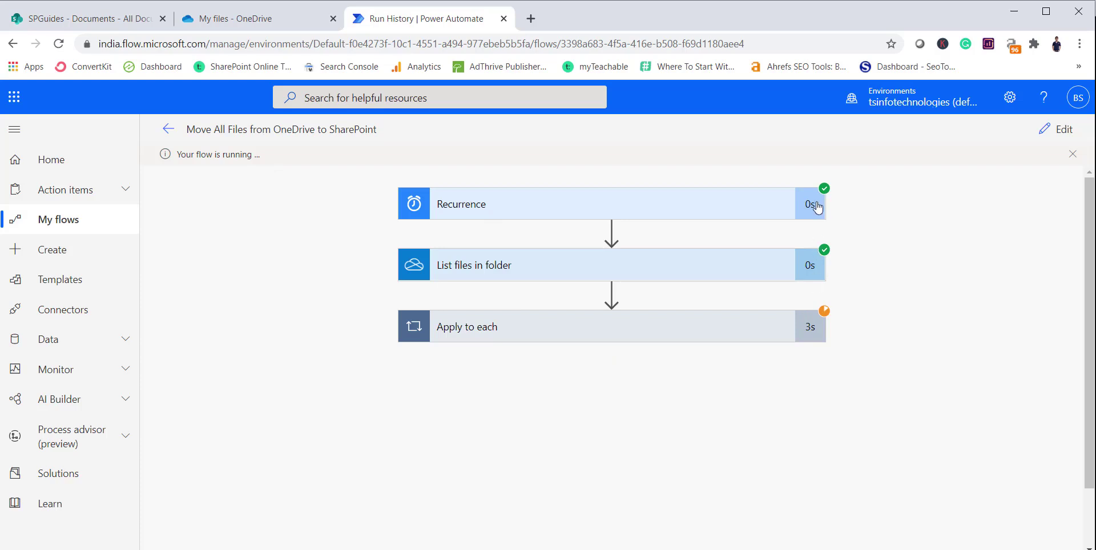
click(739, 338)
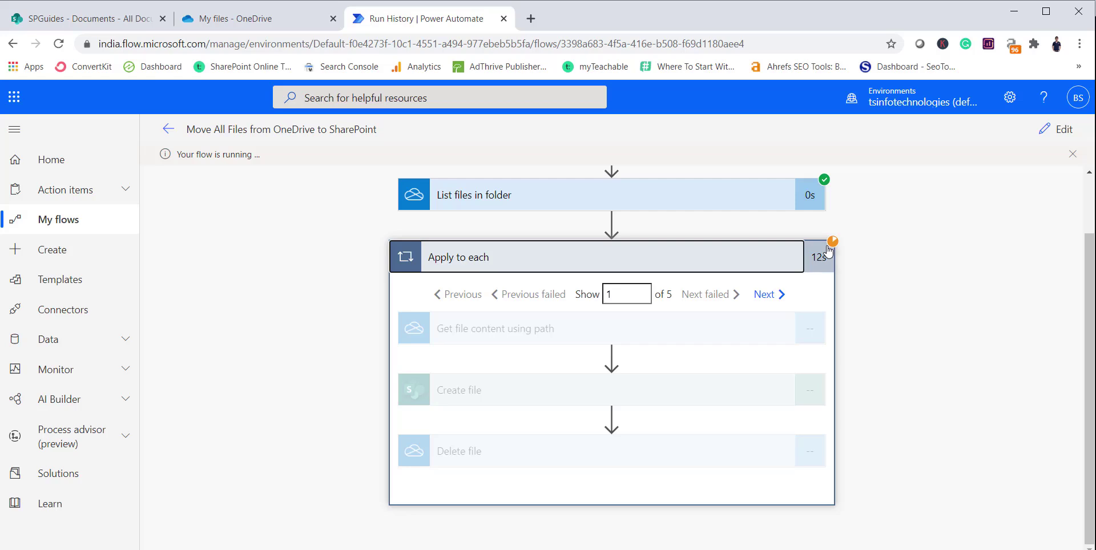
Compare SharePoint Documents and OneDrive My files as the four attachments move, then return to the run
click(117, 18)
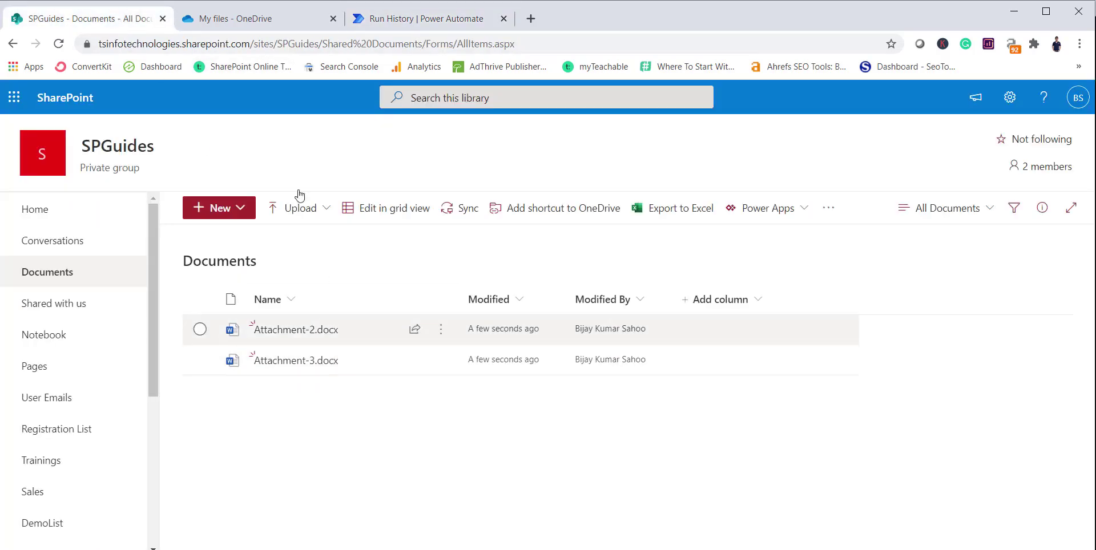
click(250, 21)
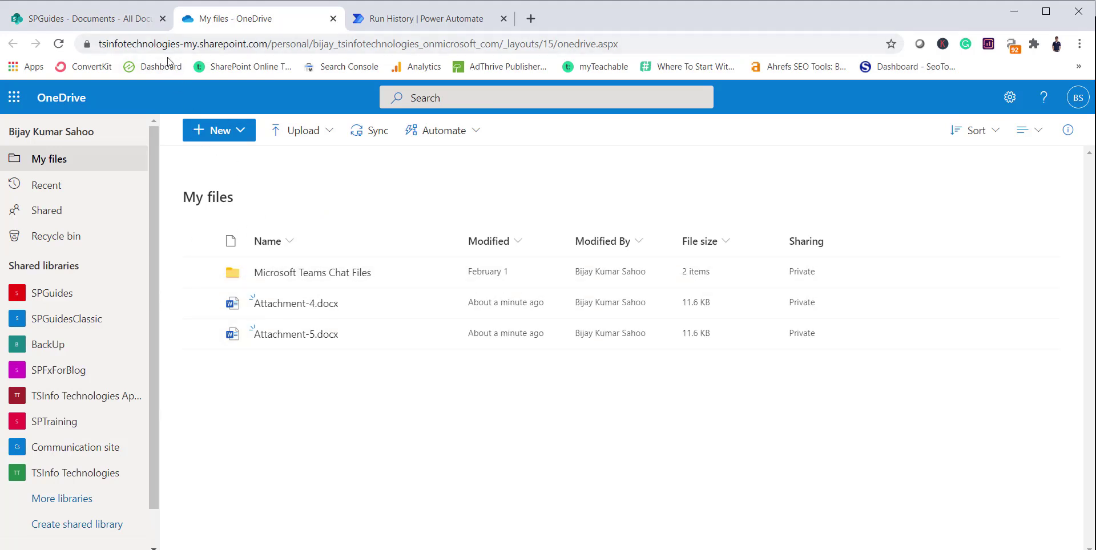
click(133, 25)
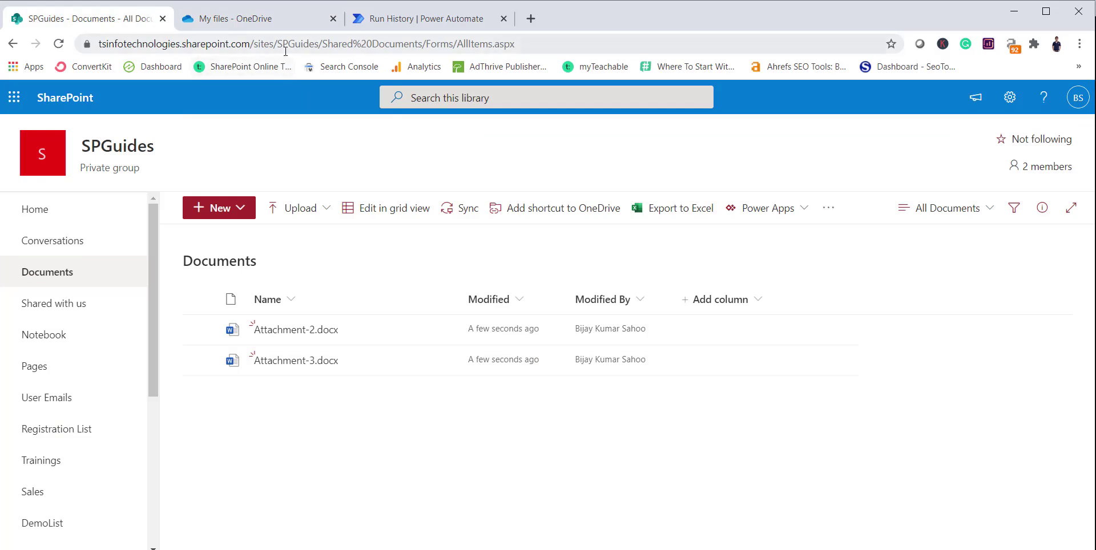
click(267, 26)
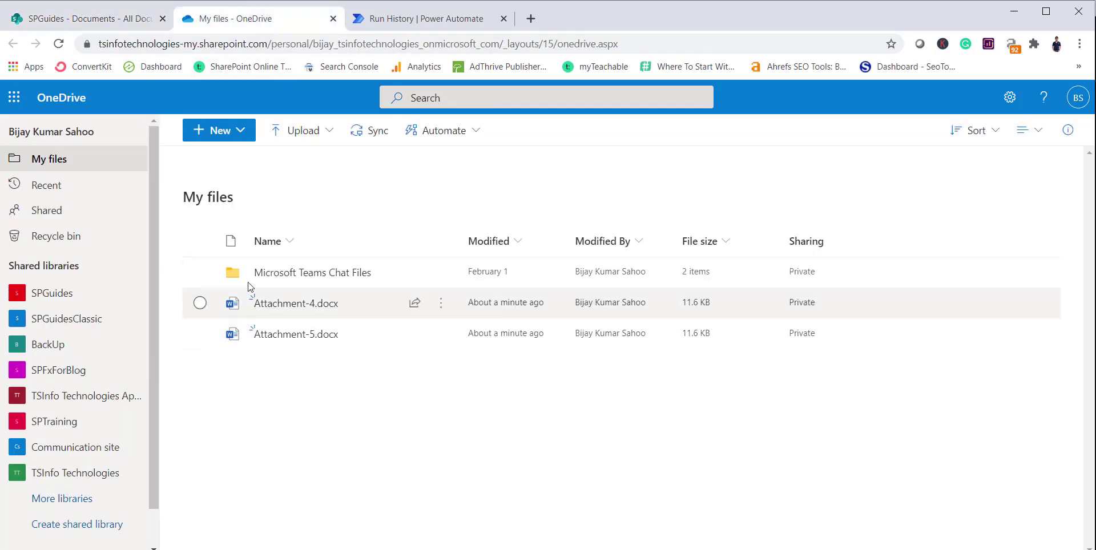
click(112, 26)
click(423, 25)
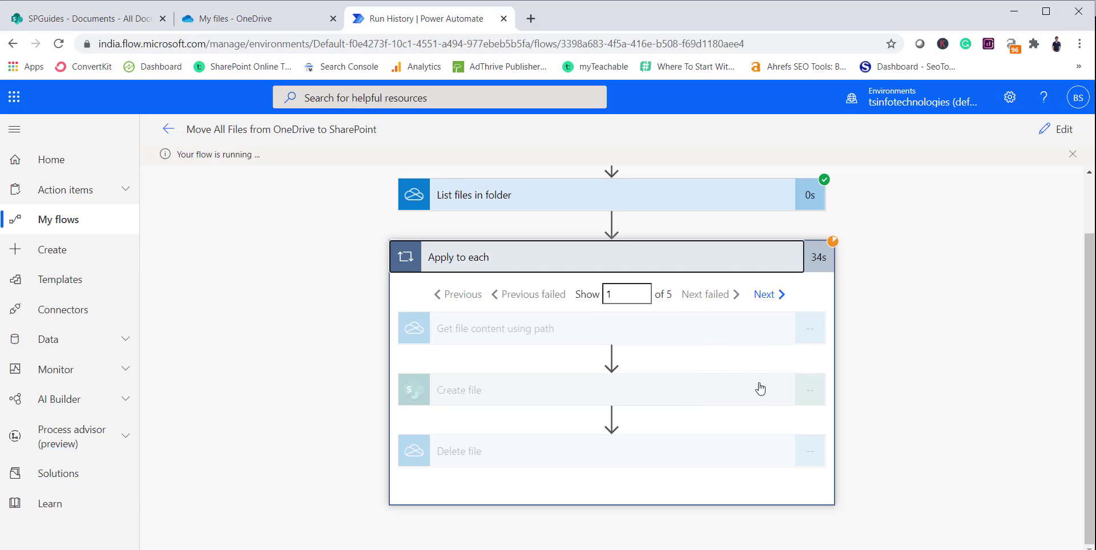
click(116, 20)
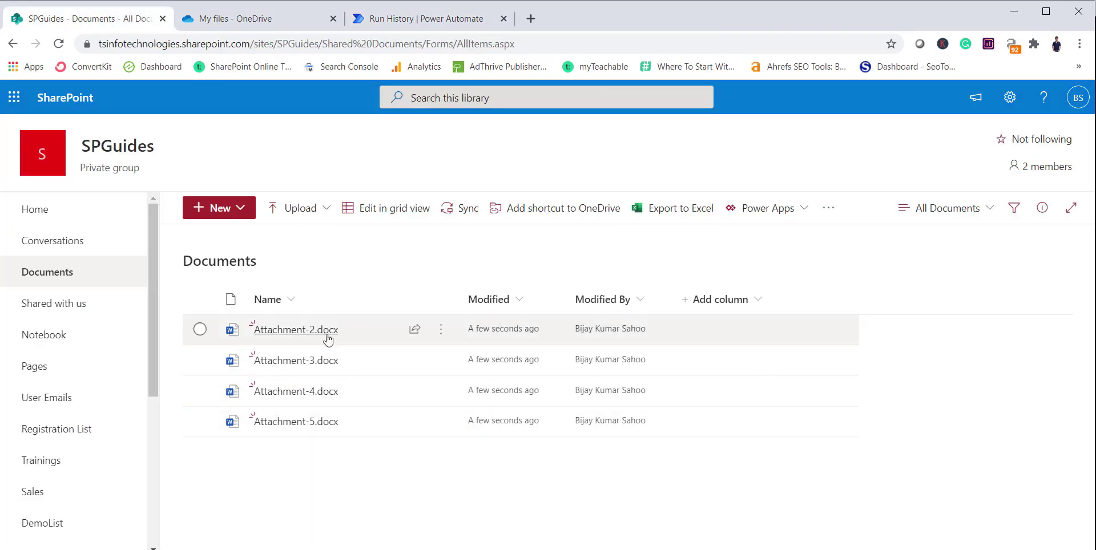
click(288, 26)
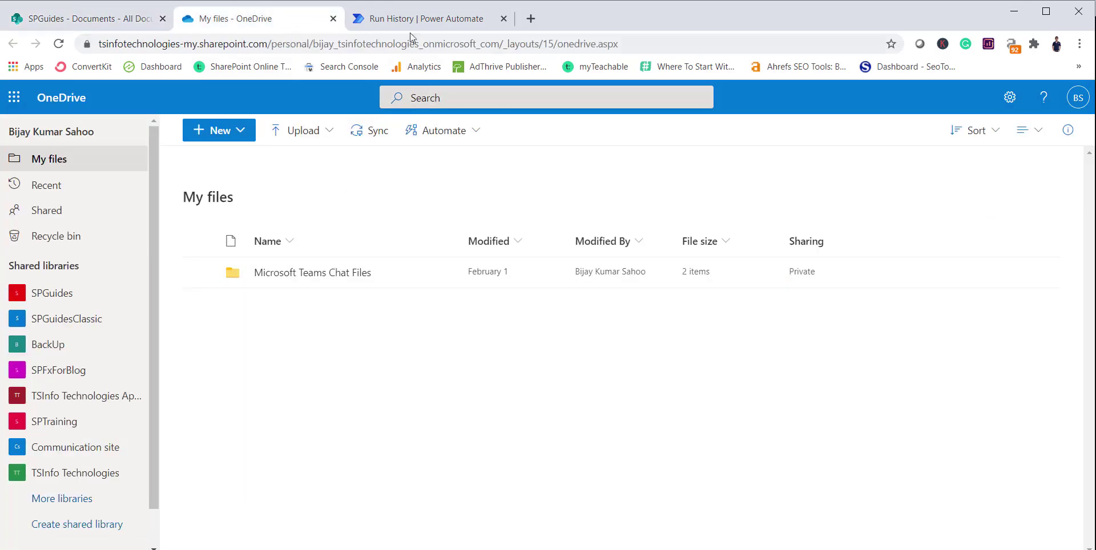
click(417, 20)
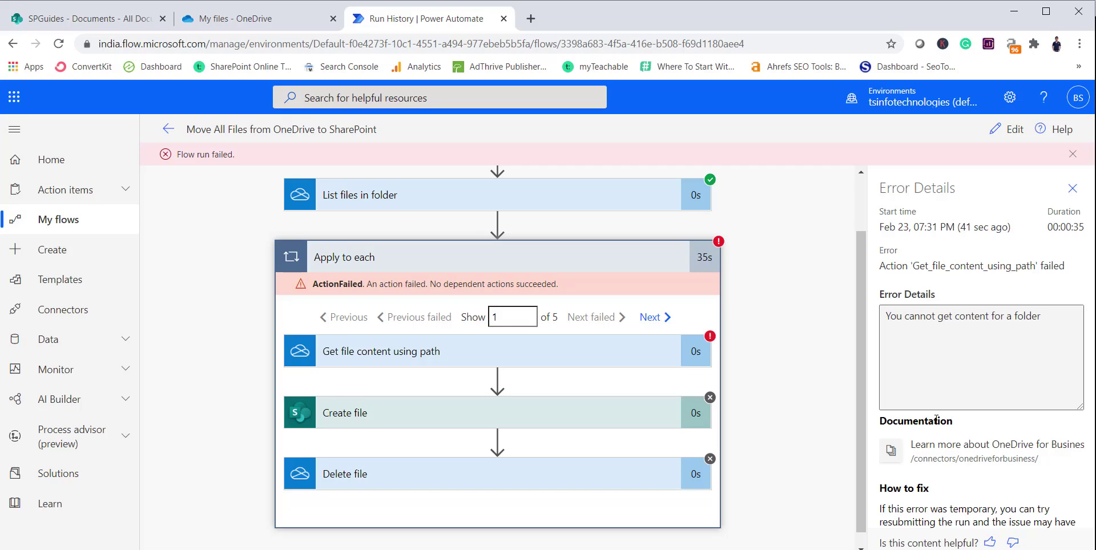
Open the latest failed run and expand Get file content using path to read its NotFound error
click(169, 129)
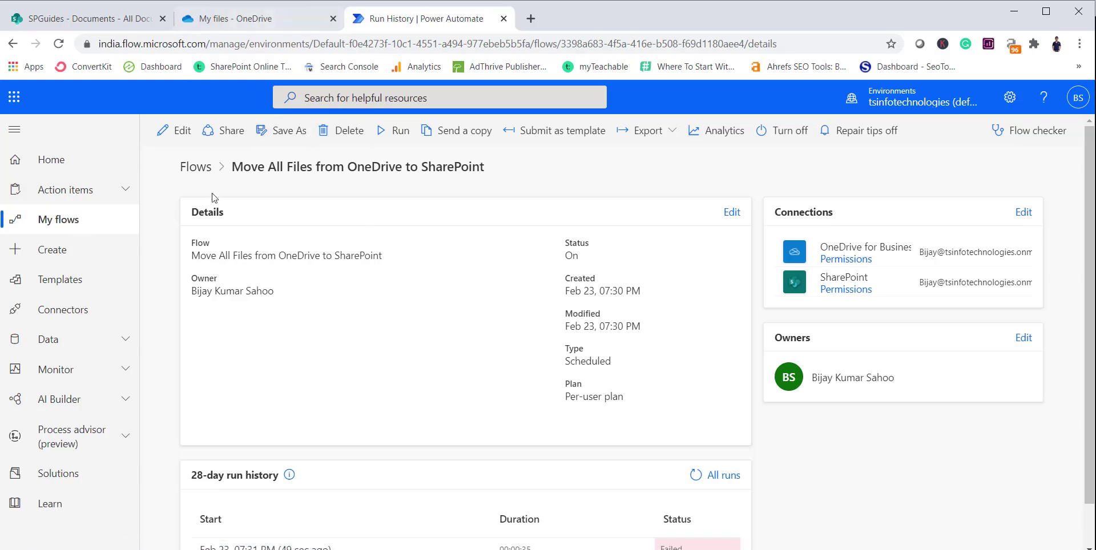
scroll(477, 288, down, 1)
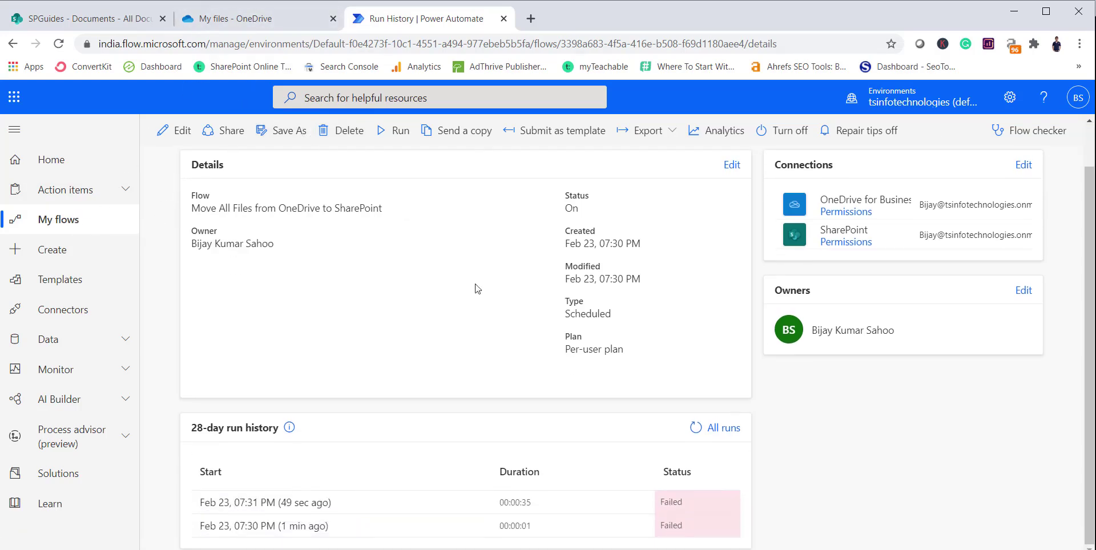
click(318, 504)
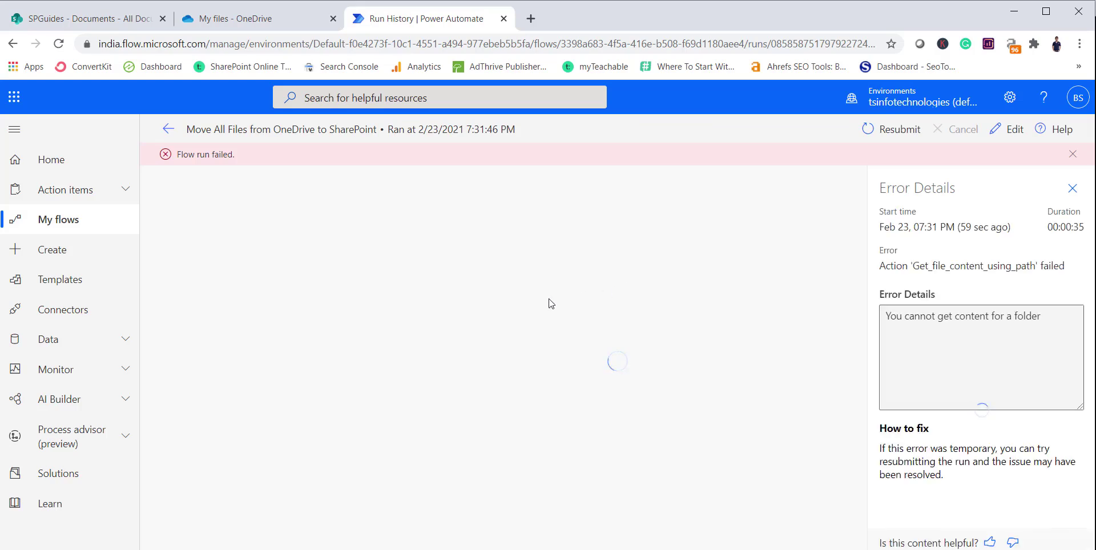
click(698, 324)
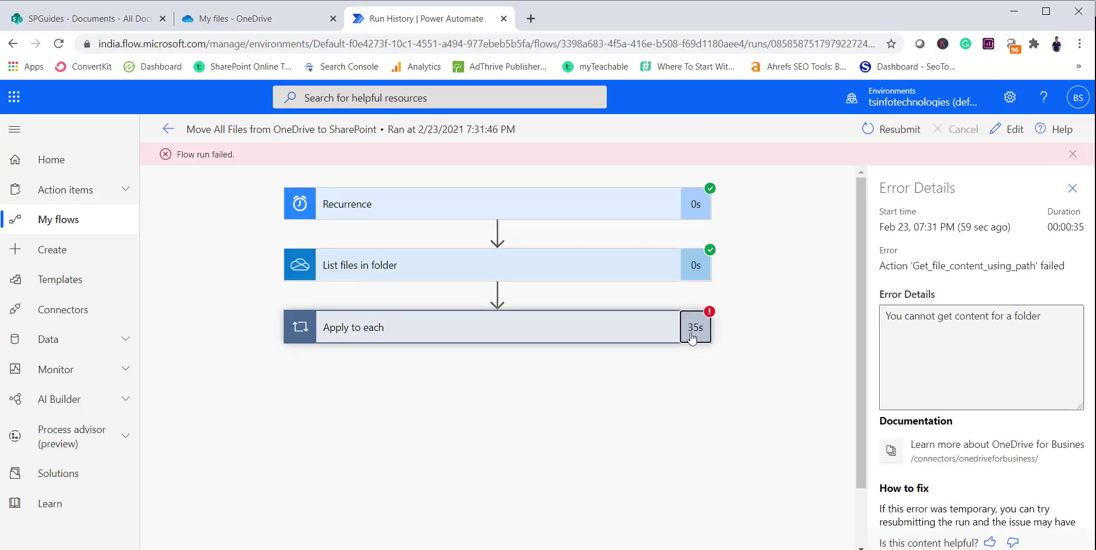
click(552, 330)
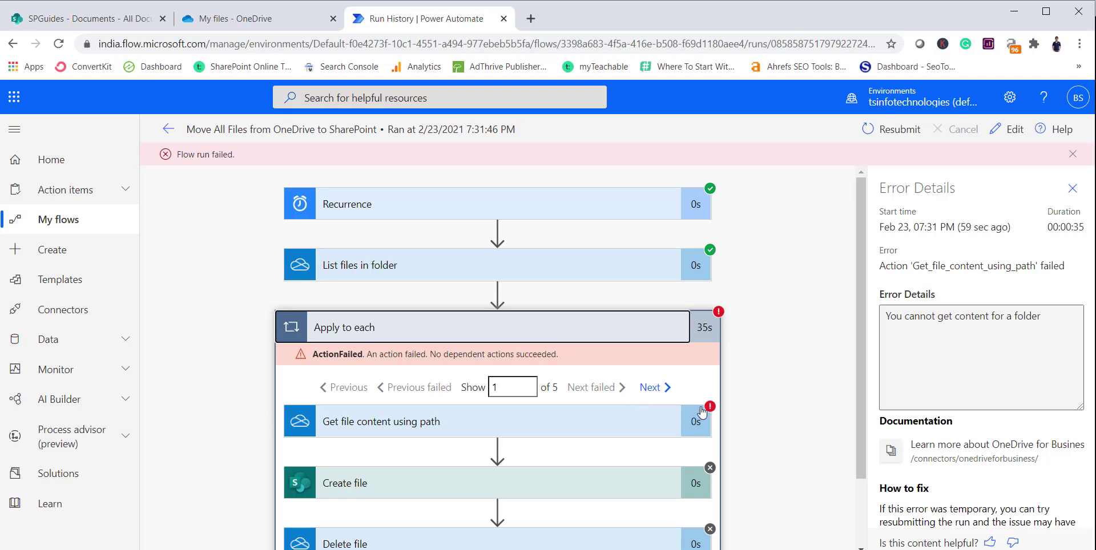
click(694, 423)
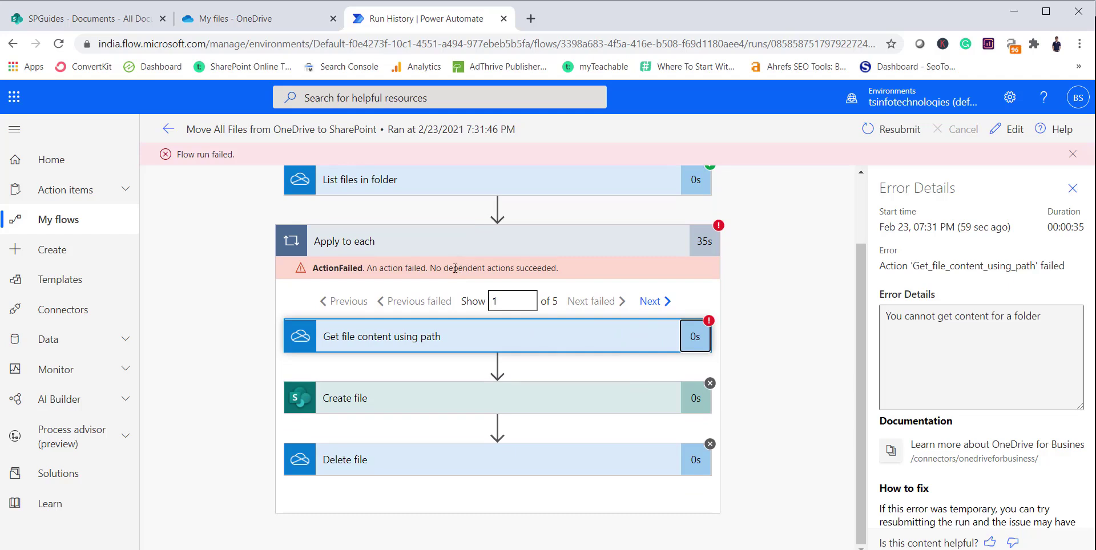
drag(455, 268, 661, 411)
click(488, 331)
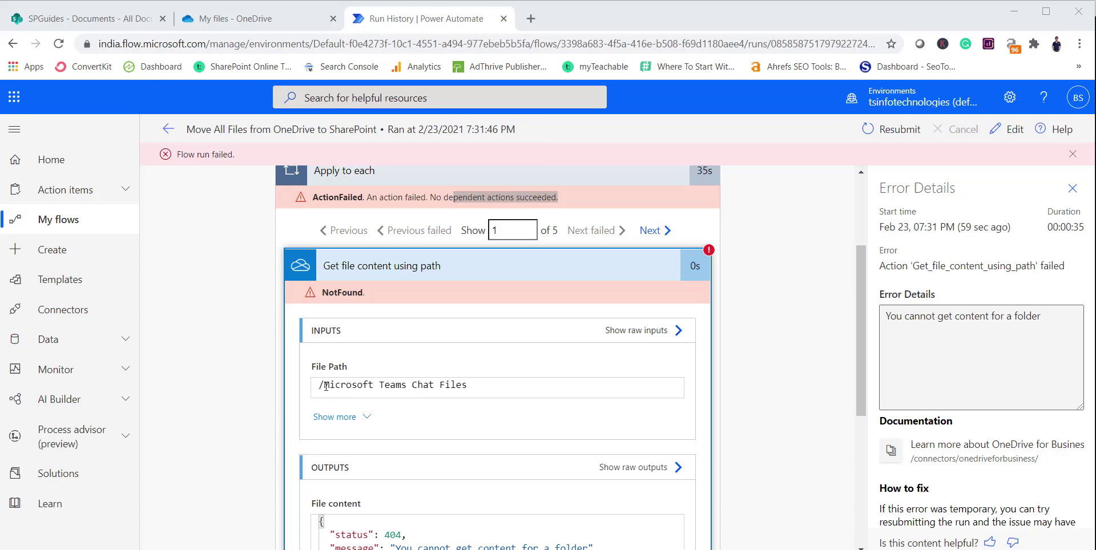
Check what remains in OneDrive and SharePoint, then return to the flow's details page
click(271, 20)
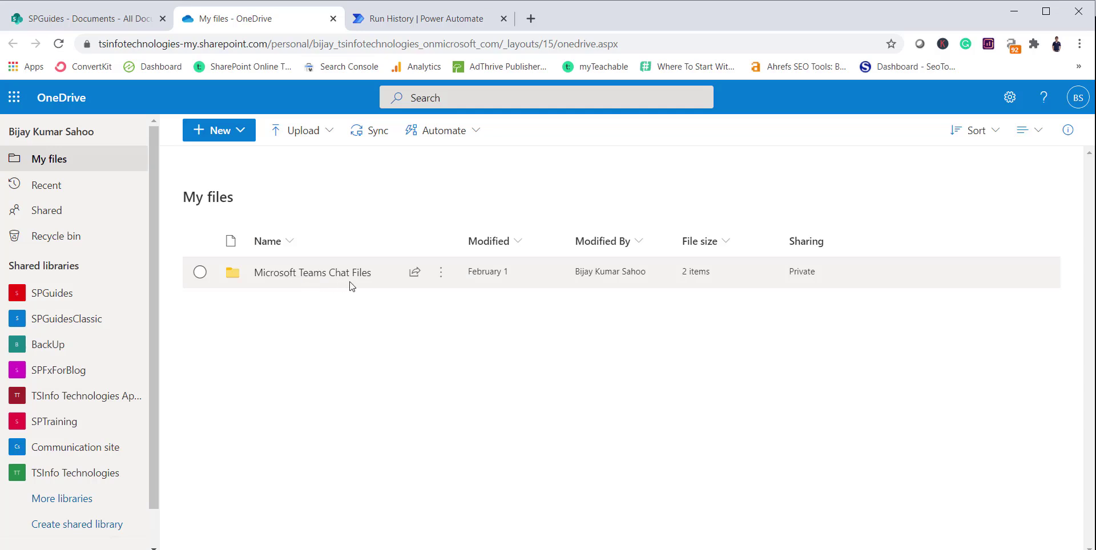
click(405, 20)
scroll(366, 343, up, 3)
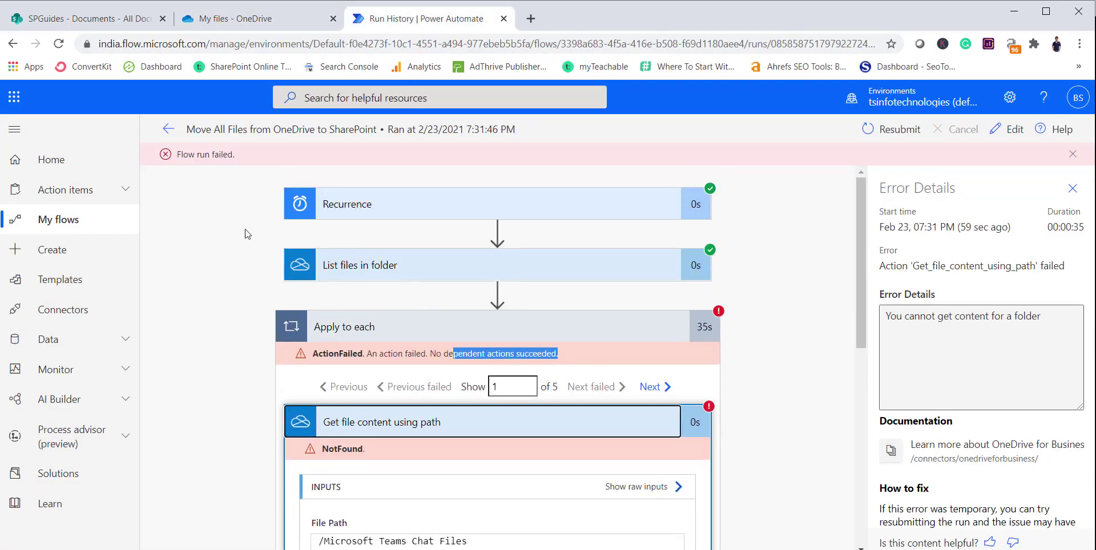
click(169, 129)
click(85, 18)
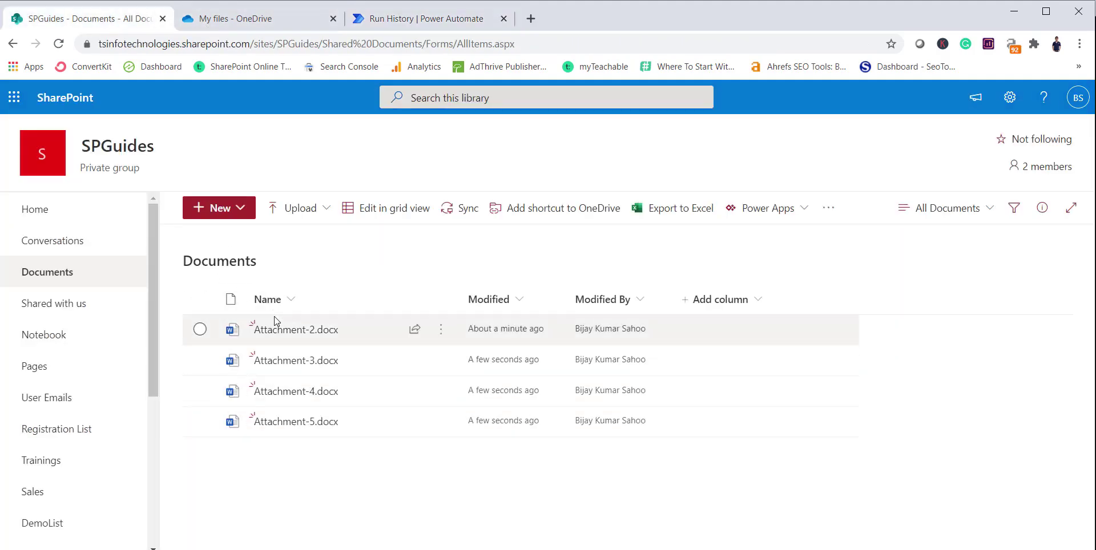
click(234, 20)
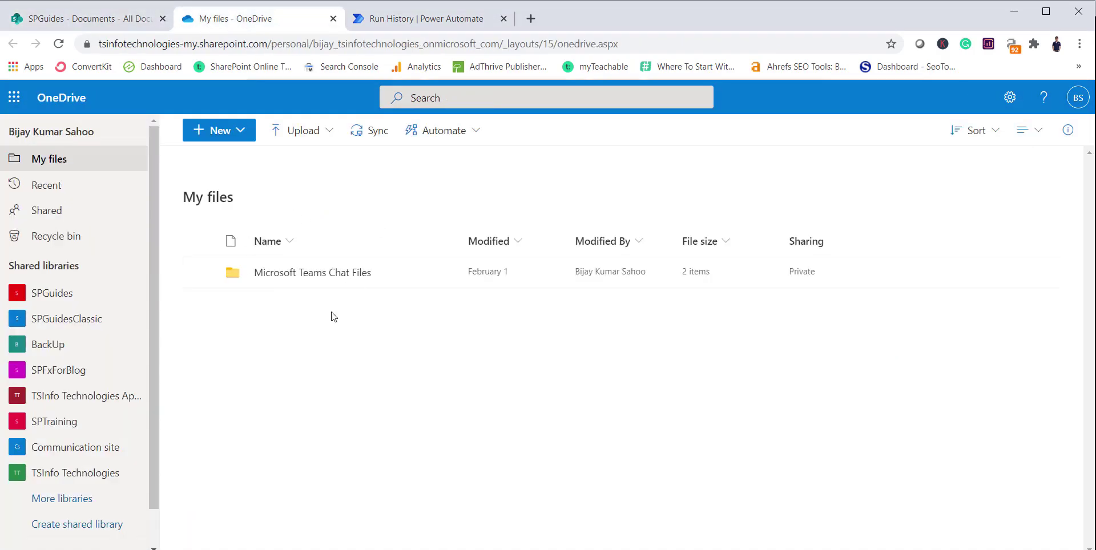
click(439, 27)
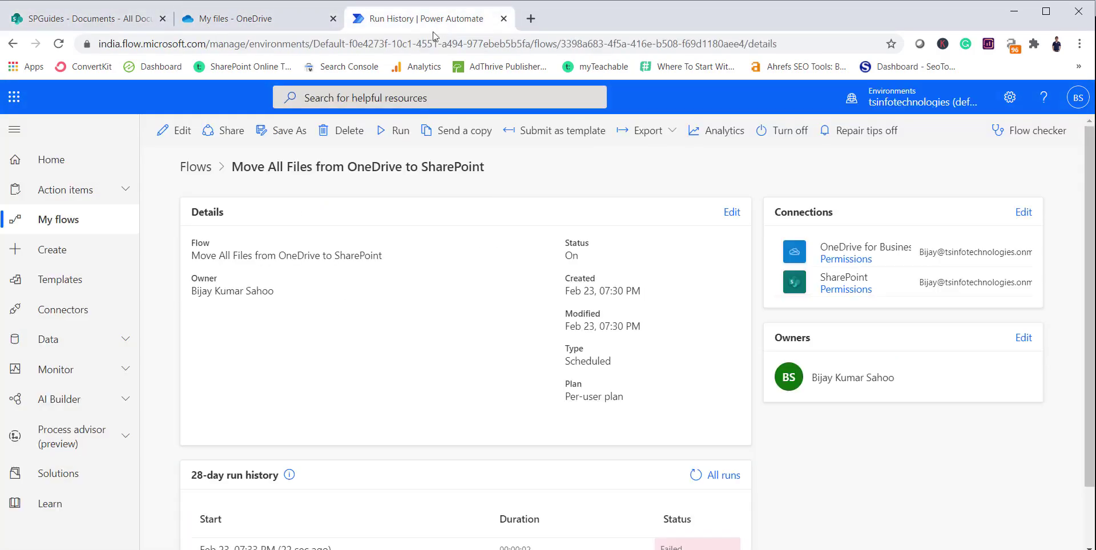
Turn off Move All Files from OneDrive to SharePoint from the My flows list
click(68, 225)
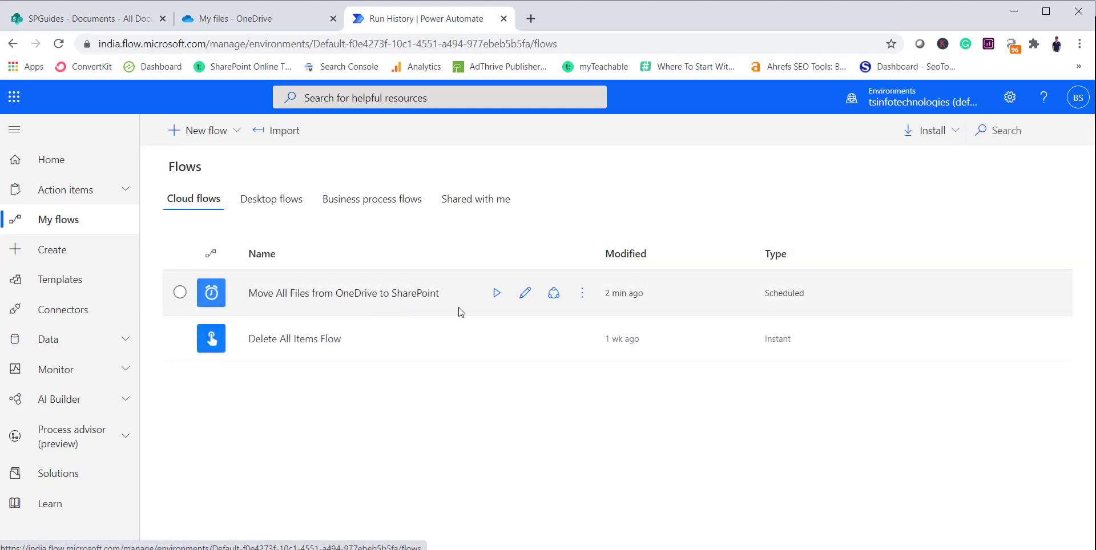
click(582, 293)
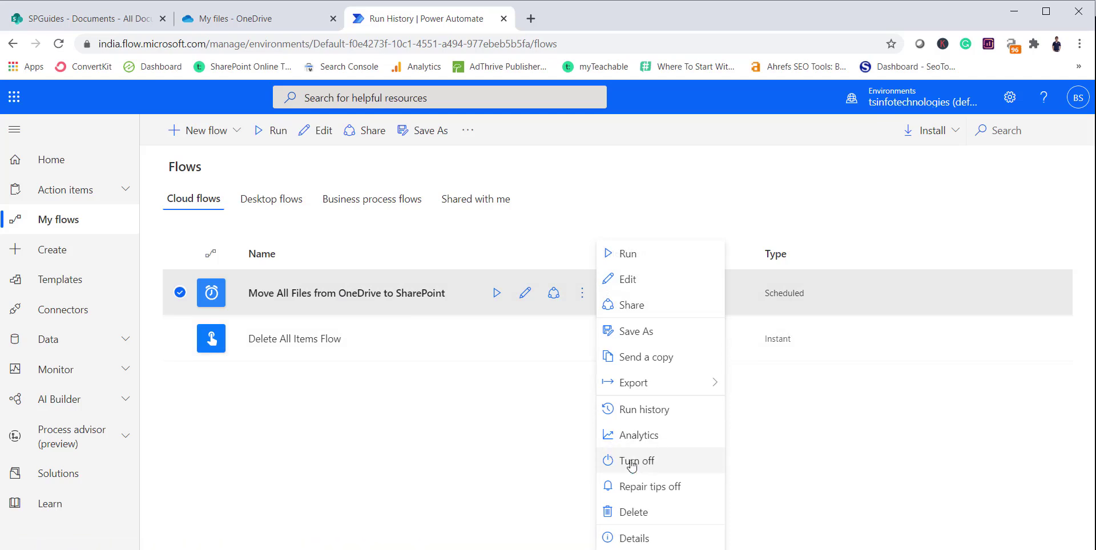
click(613, 462)
Check OneDrive My files and SharePoint Documents, then return to the flows list
click(295, 28)
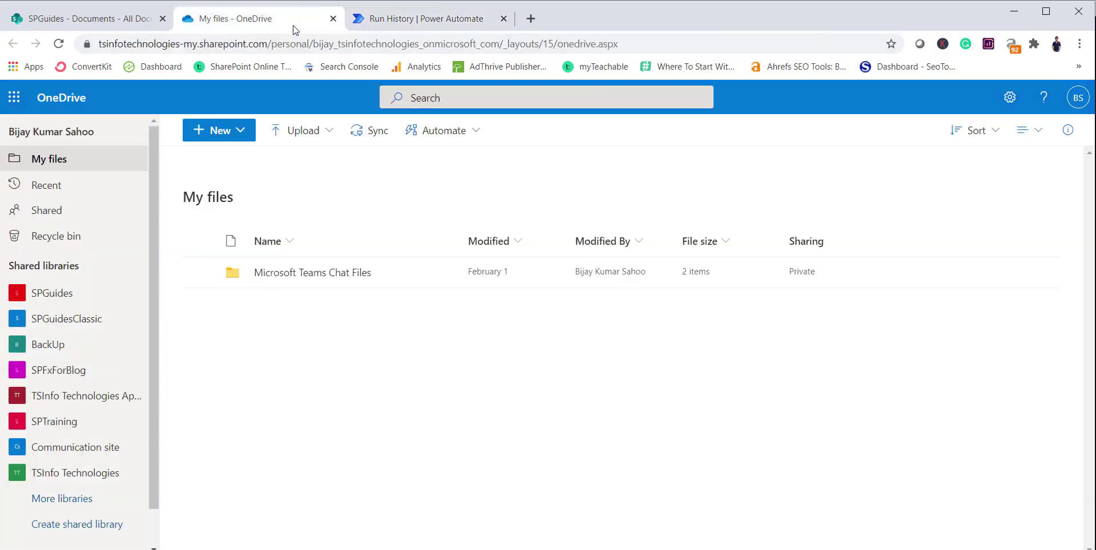
click(122, 24)
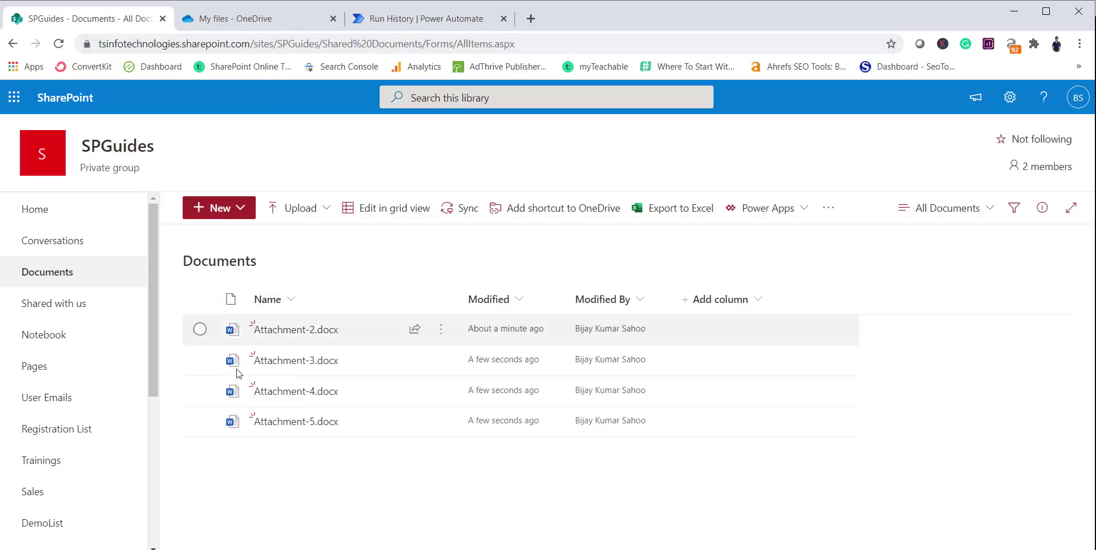
click(242, 24)
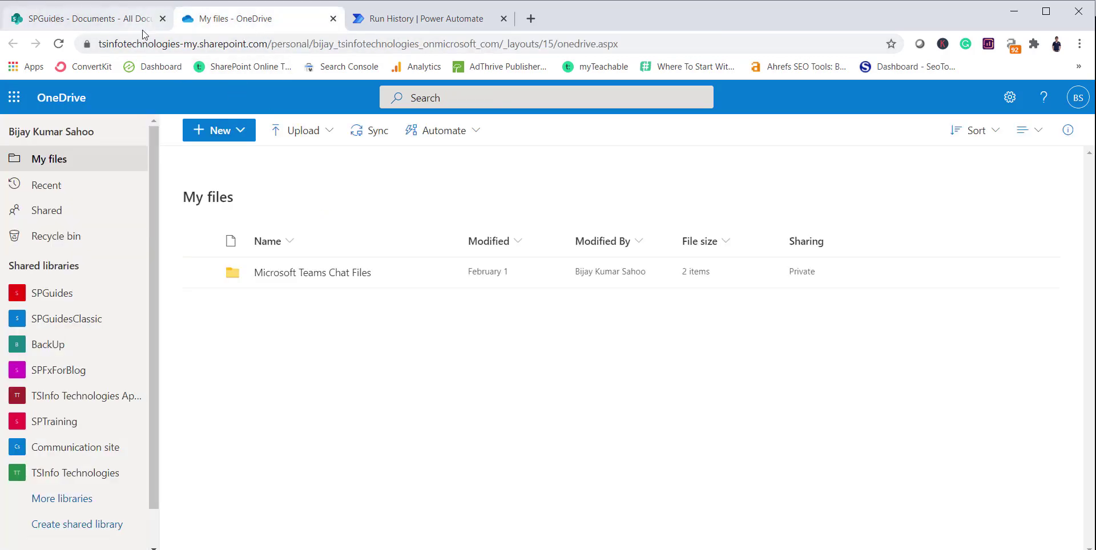
click(453, 23)
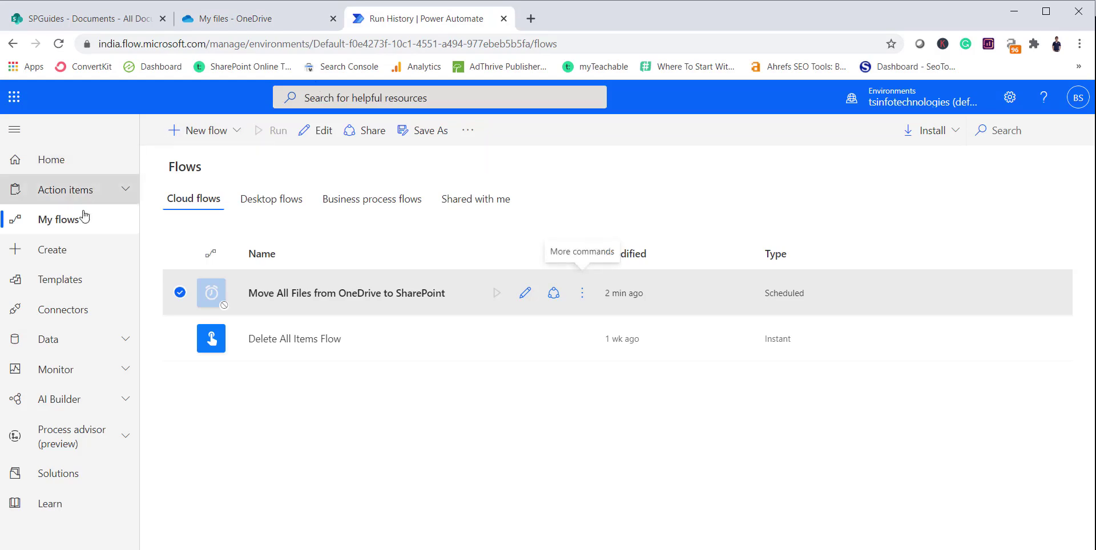
Create an instant cloud flow 'Move All Files from SharePoint to OneDrive for Business' using Manually trigger a flow
click(67, 259)
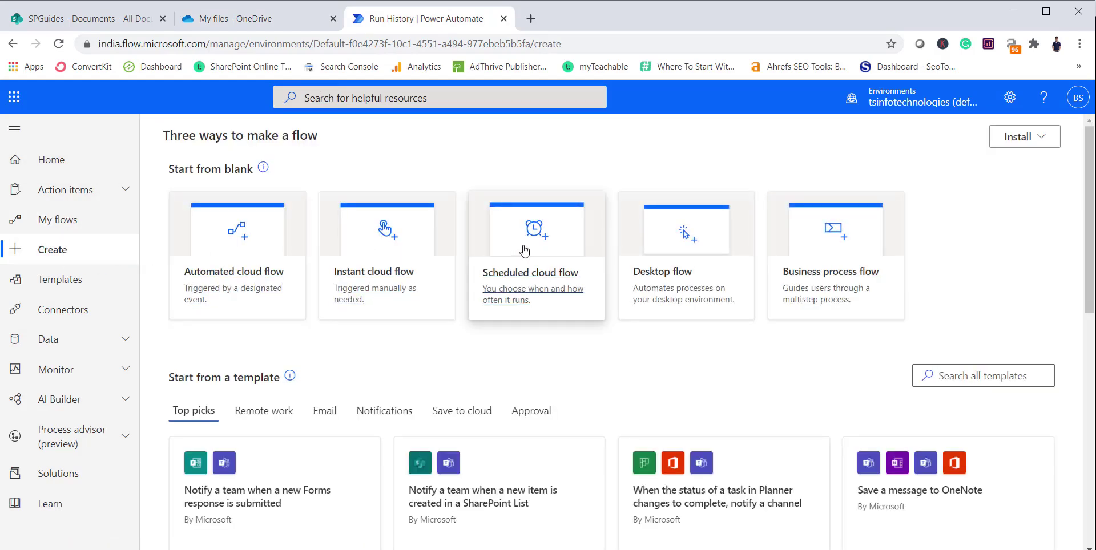
click(388, 251)
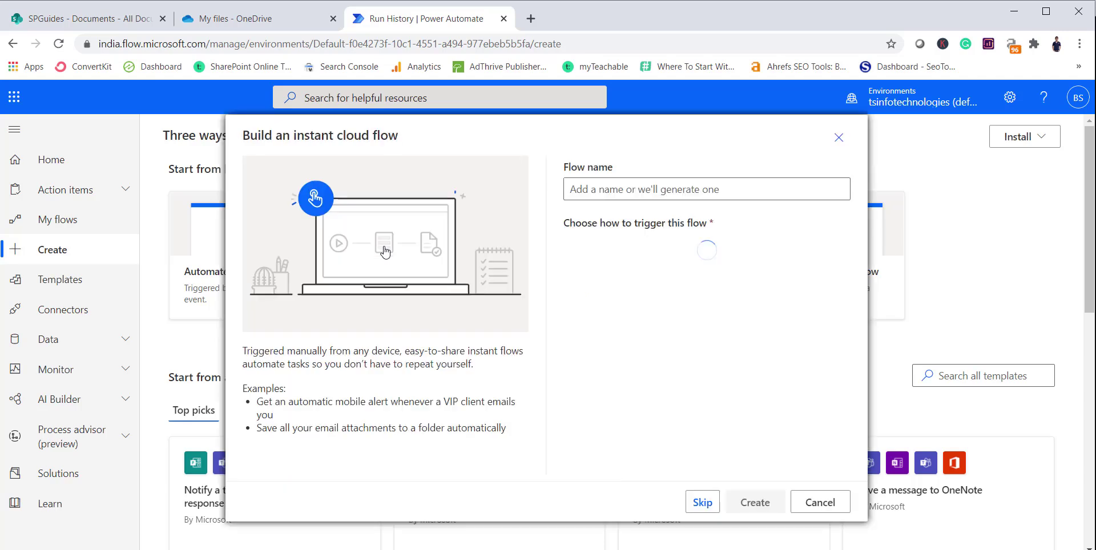
click(576, 188)
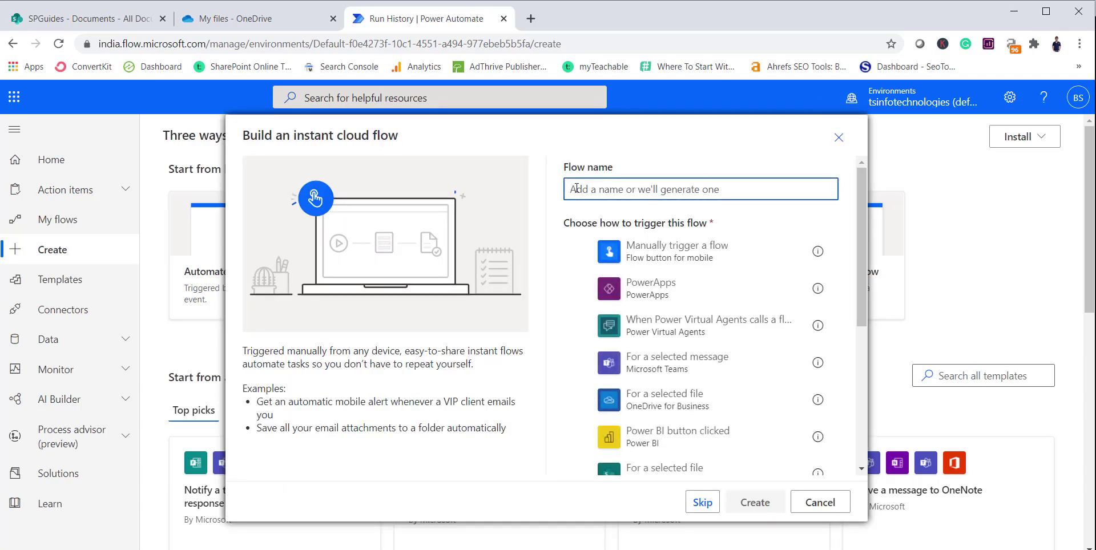
text(Move Al)
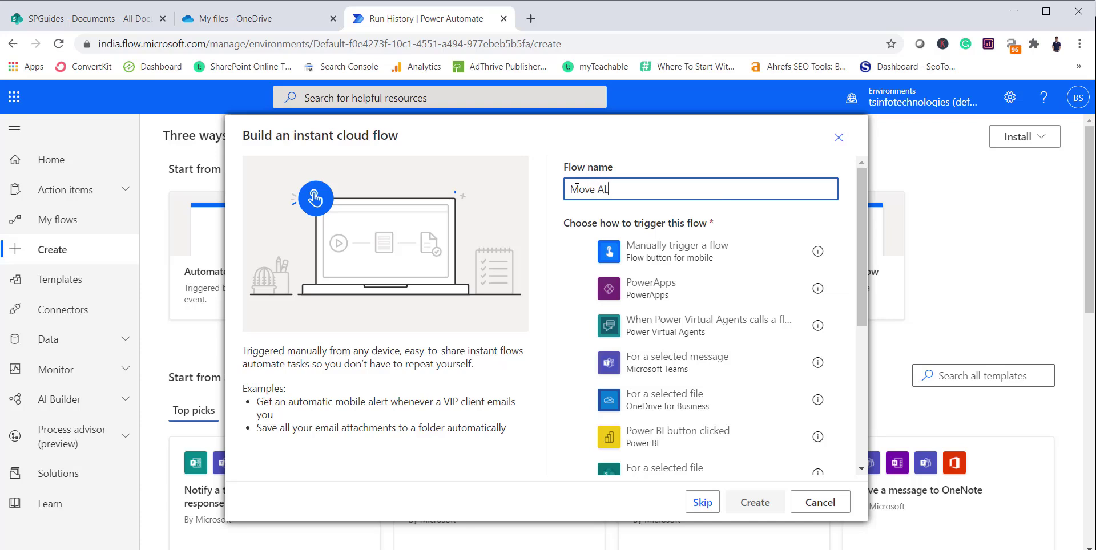
text(l Files from SharePoint to)
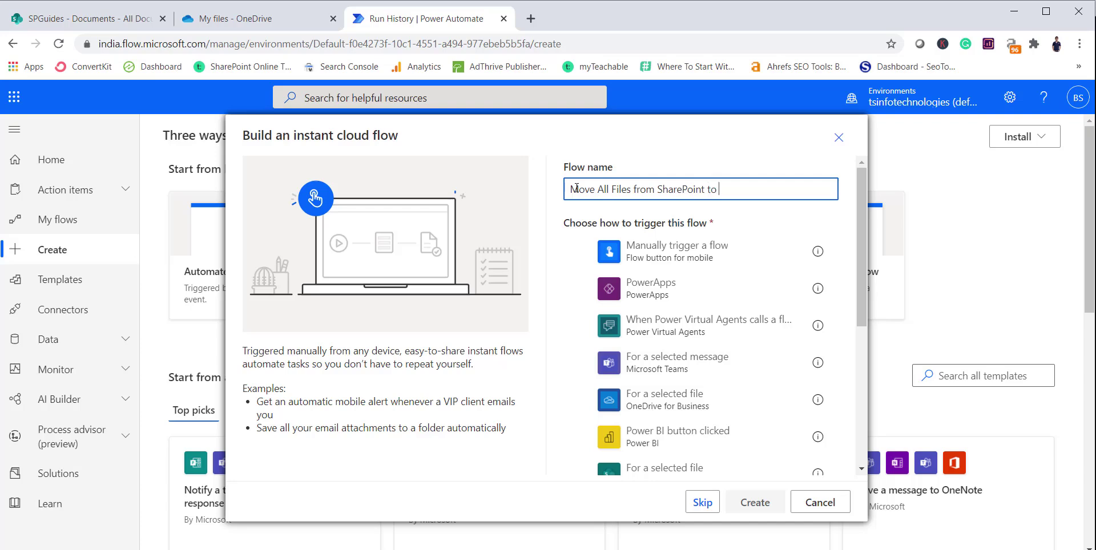
text(OneDrive for Business)
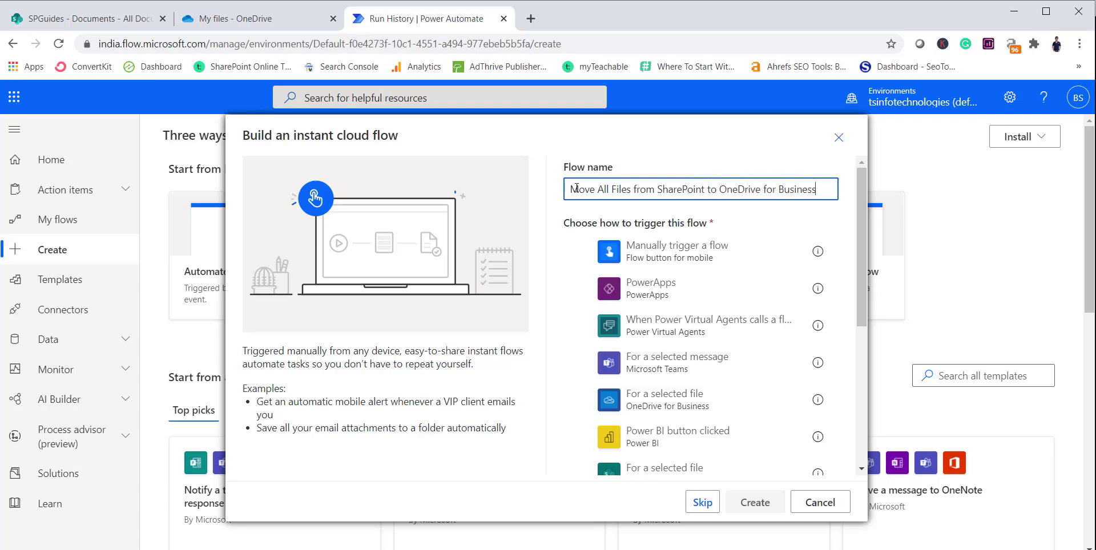
click(580, 251)
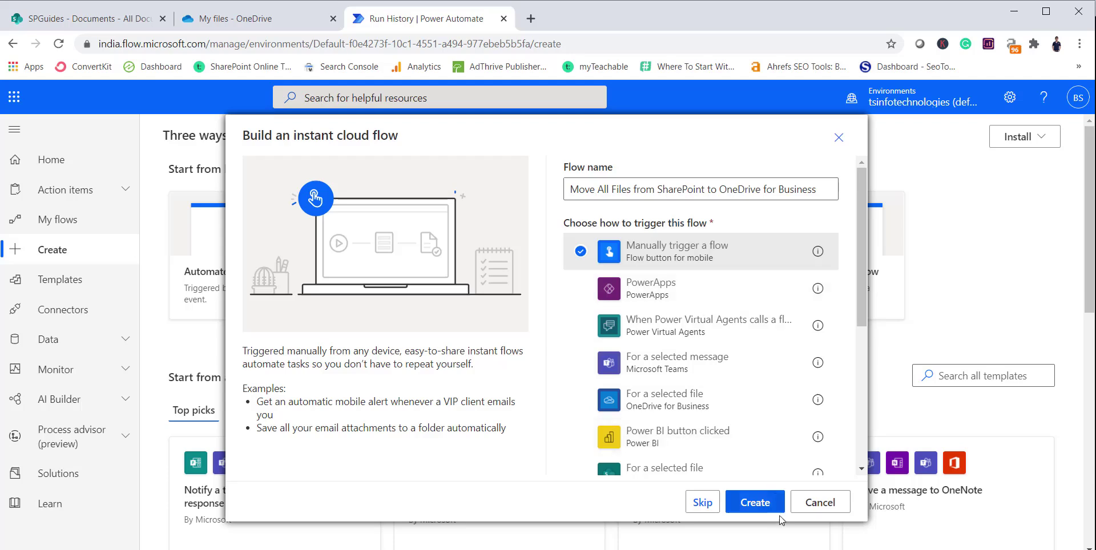
click(755, 505)
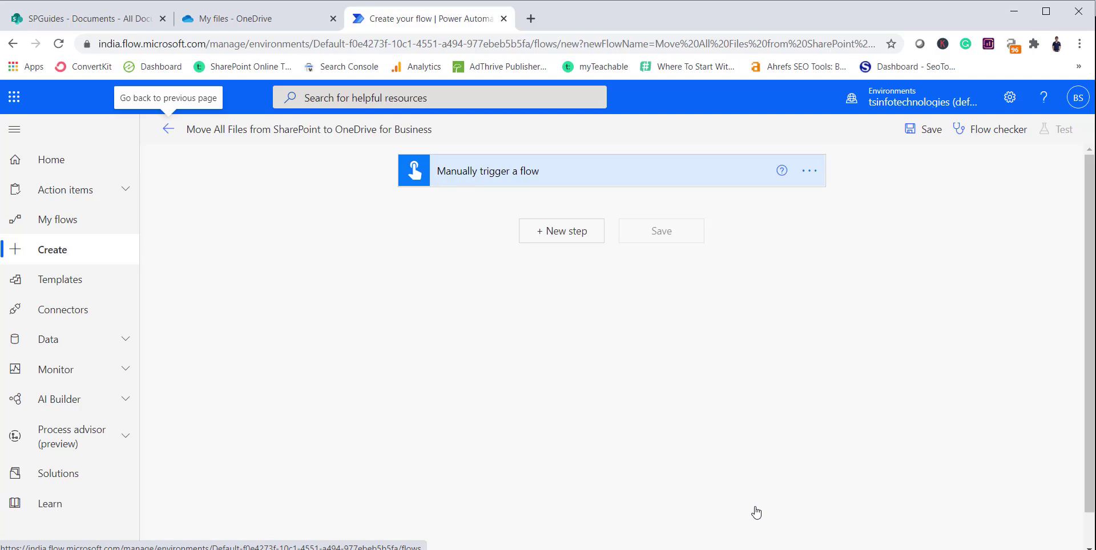
Add SharePoint Get files (properties only) with Site Address SPGuides and Library Name Documents
click(554, 237)
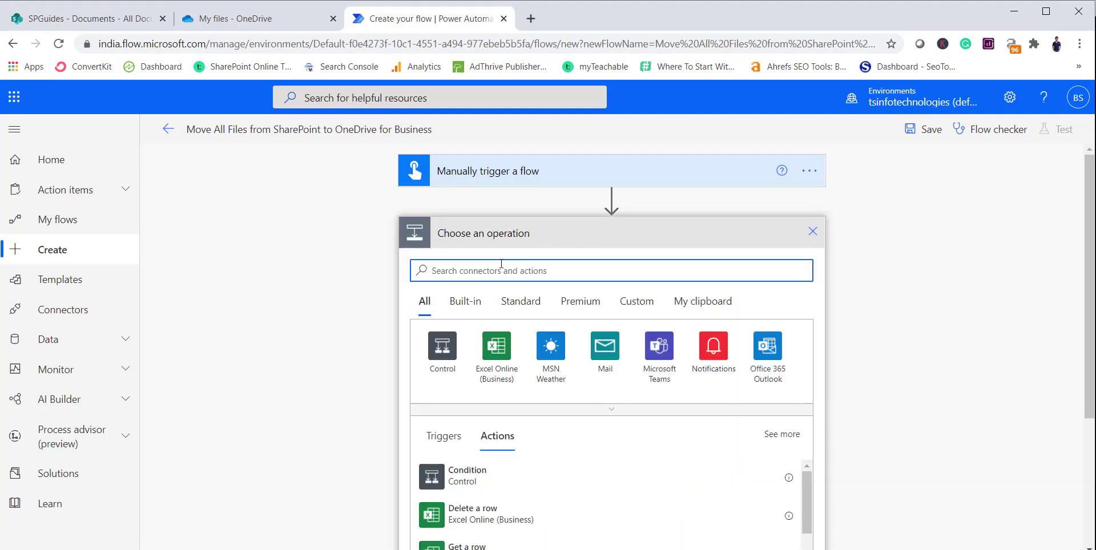
text(Get fi)
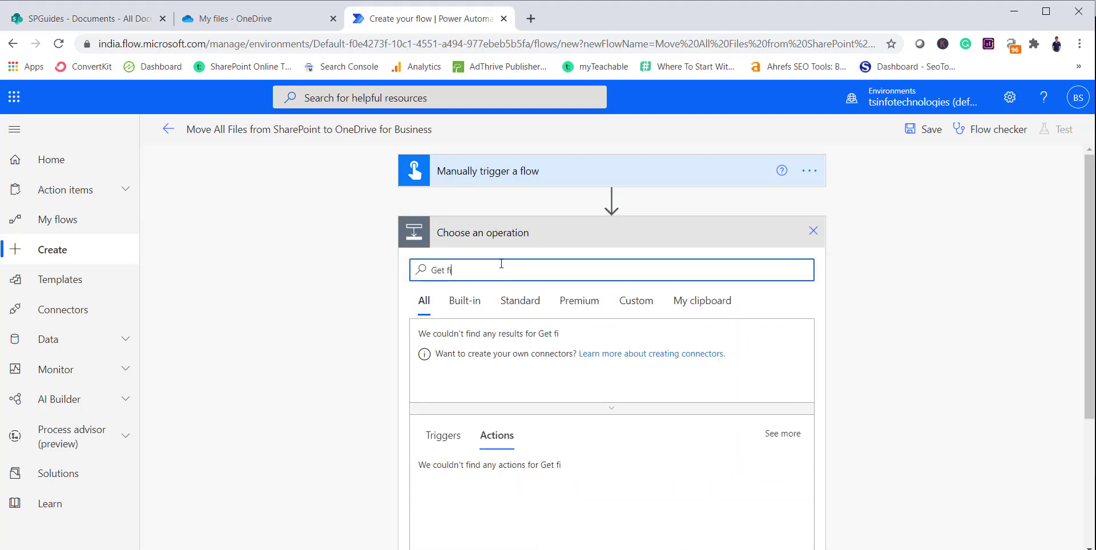
text(les)
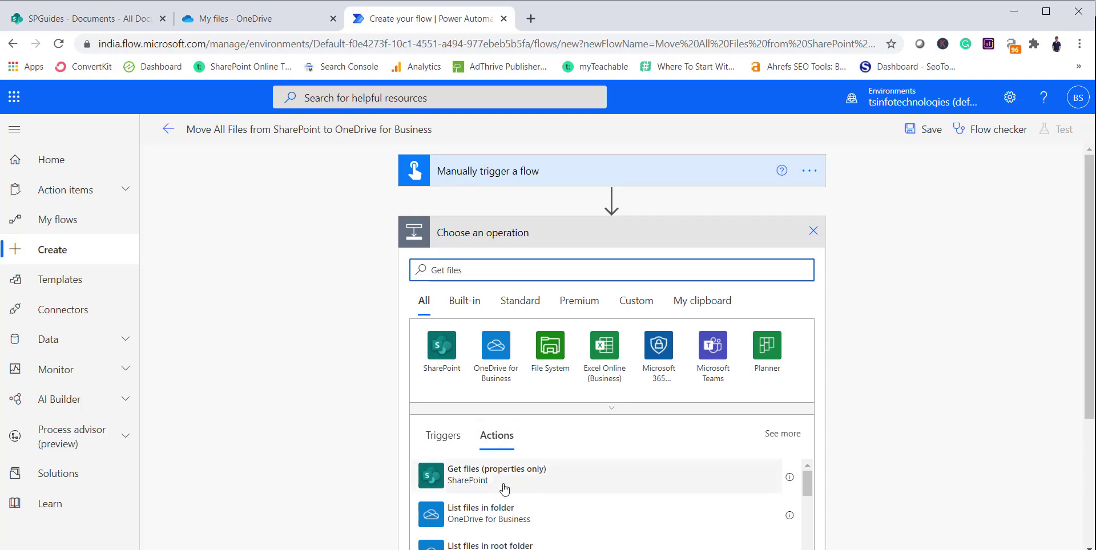
click(487, 483)
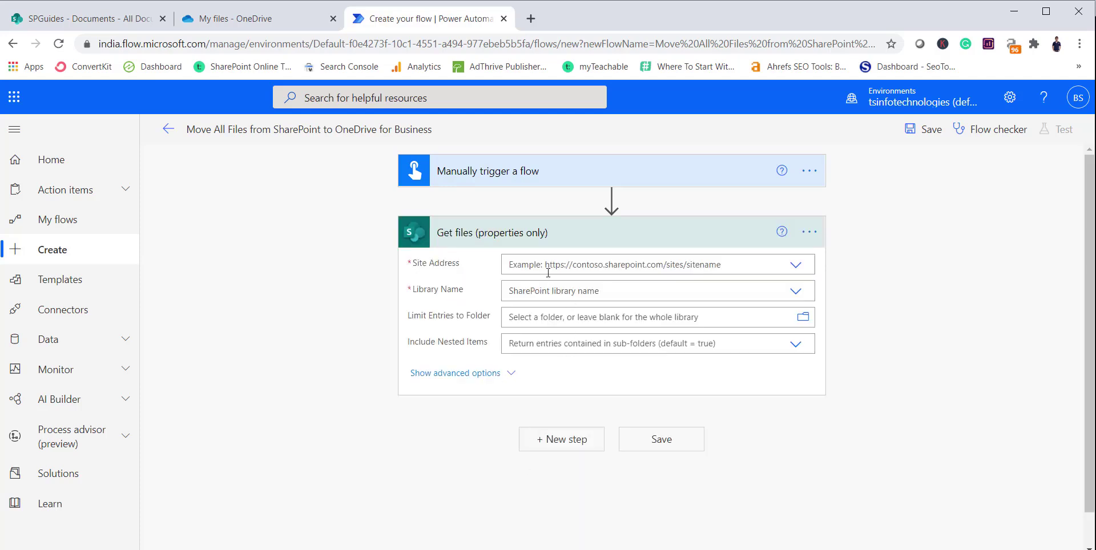
click(538, 264)
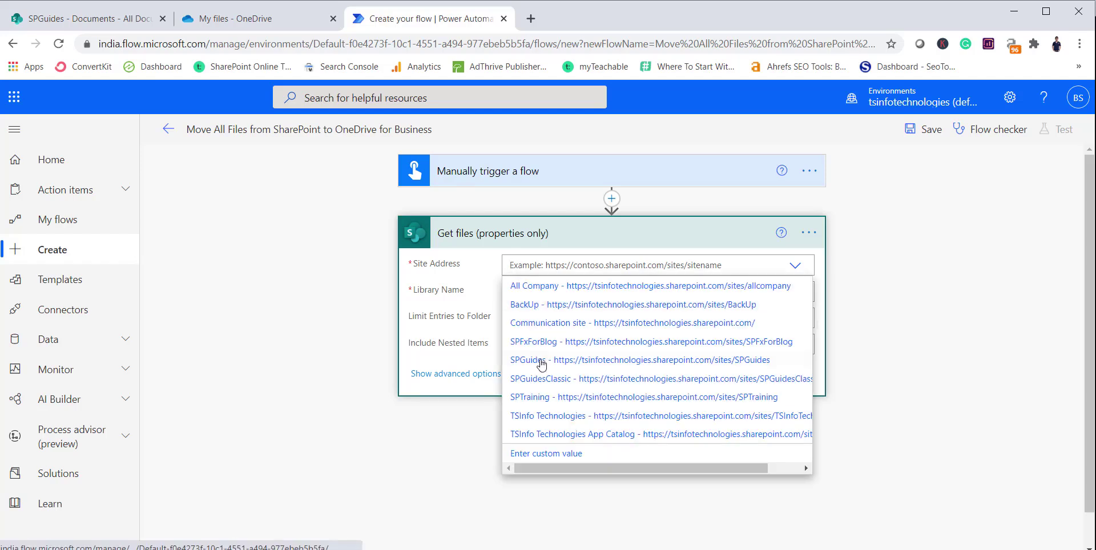
click(540, 361)
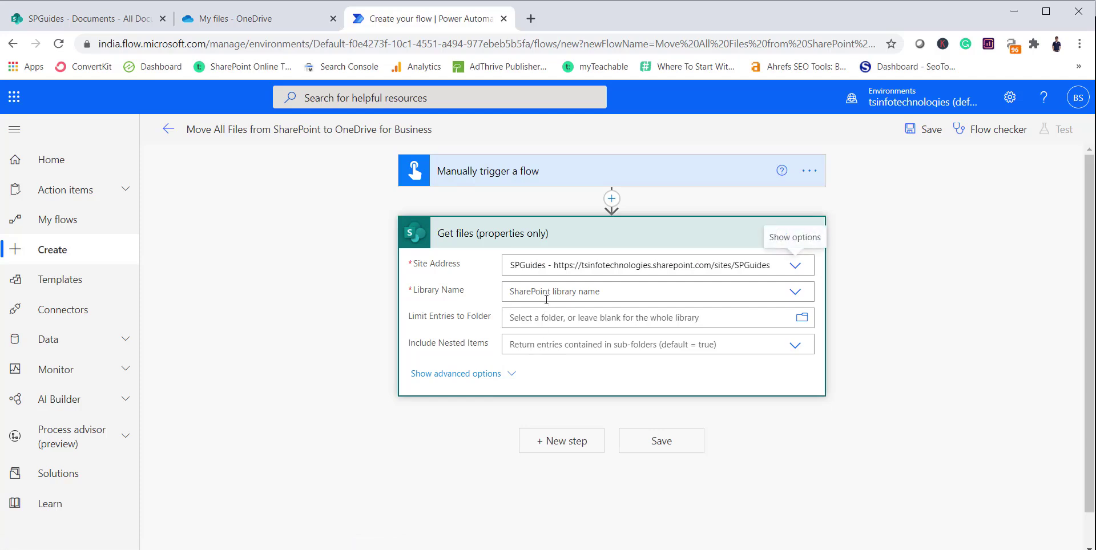
click(728, 292)
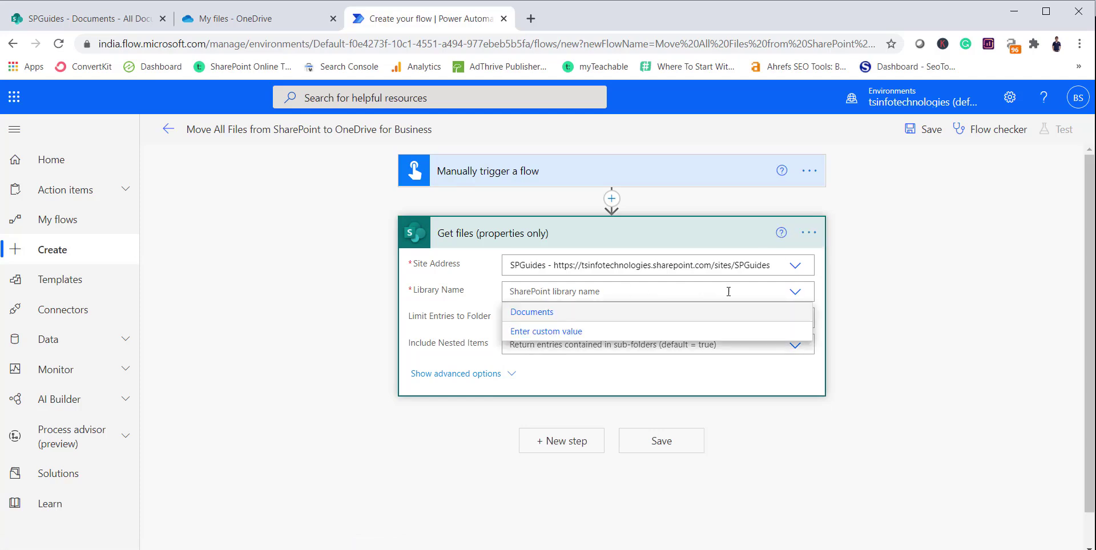
click(546, 313)
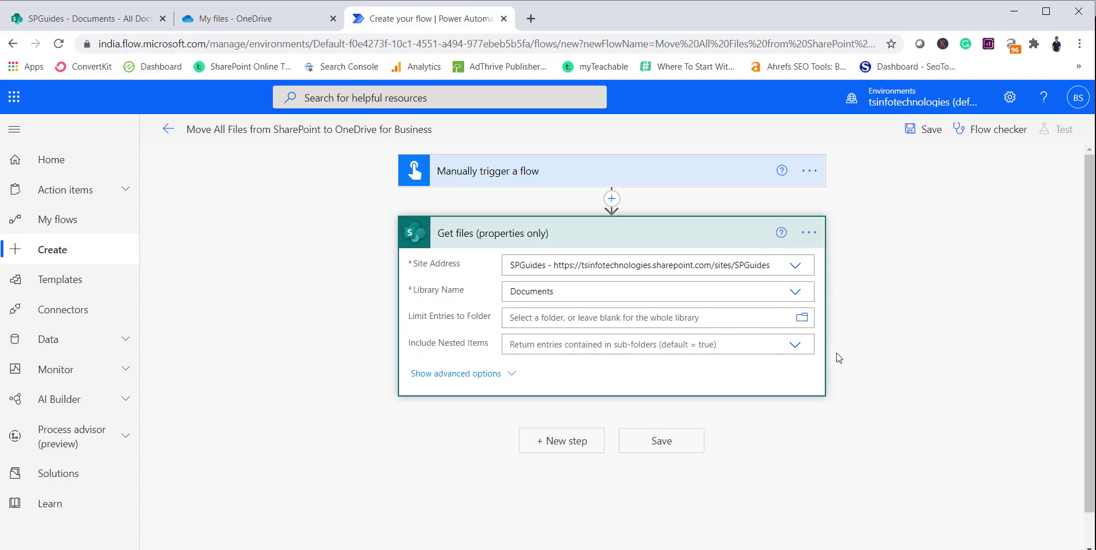
Leave the folder limit empty and the nested items option at its default
click(805, 322)
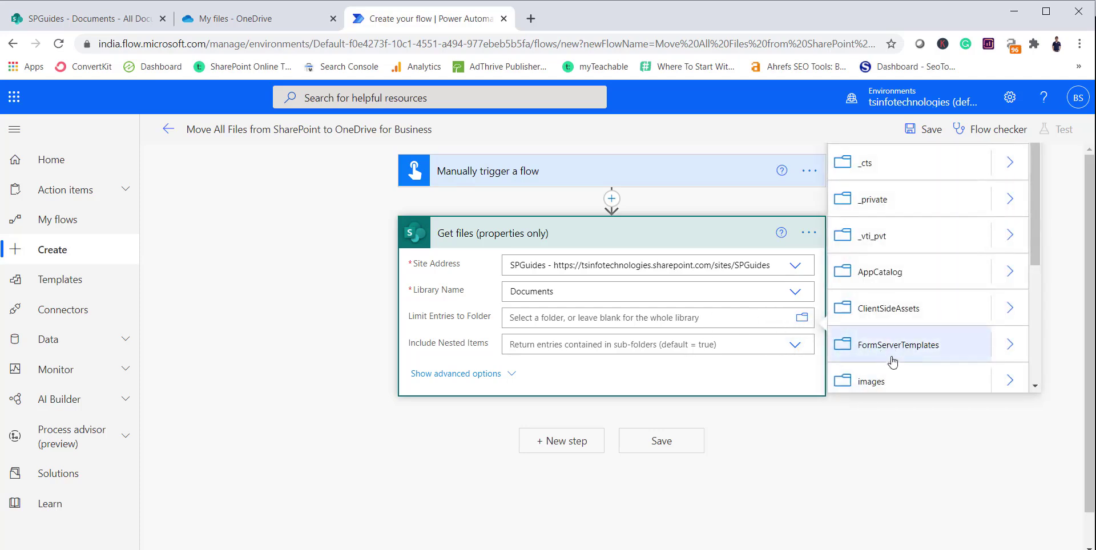
scroll(933, 331, down, 3)
scroll(933, 332, down, 2)
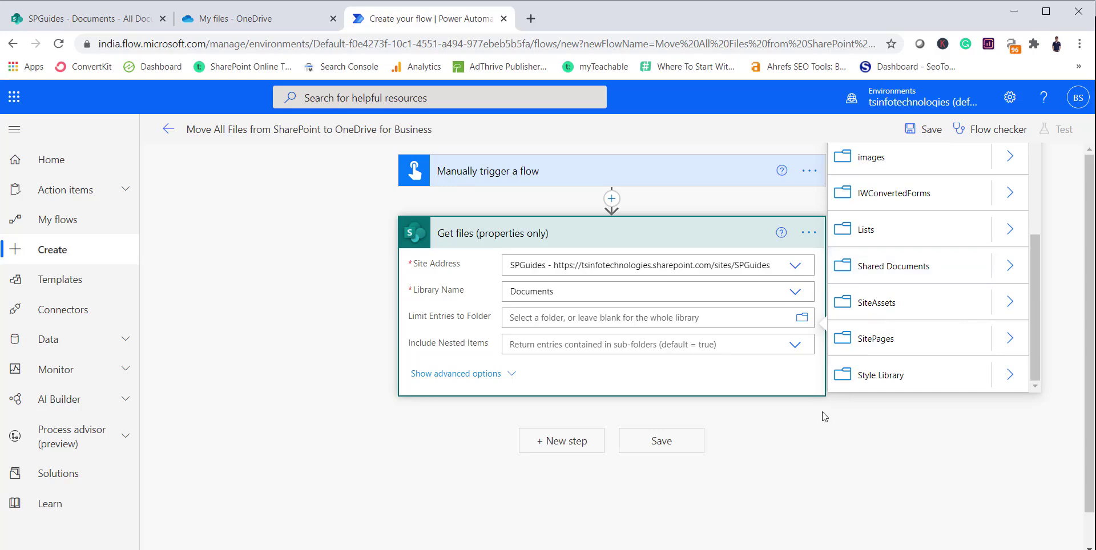
click(695, 419)
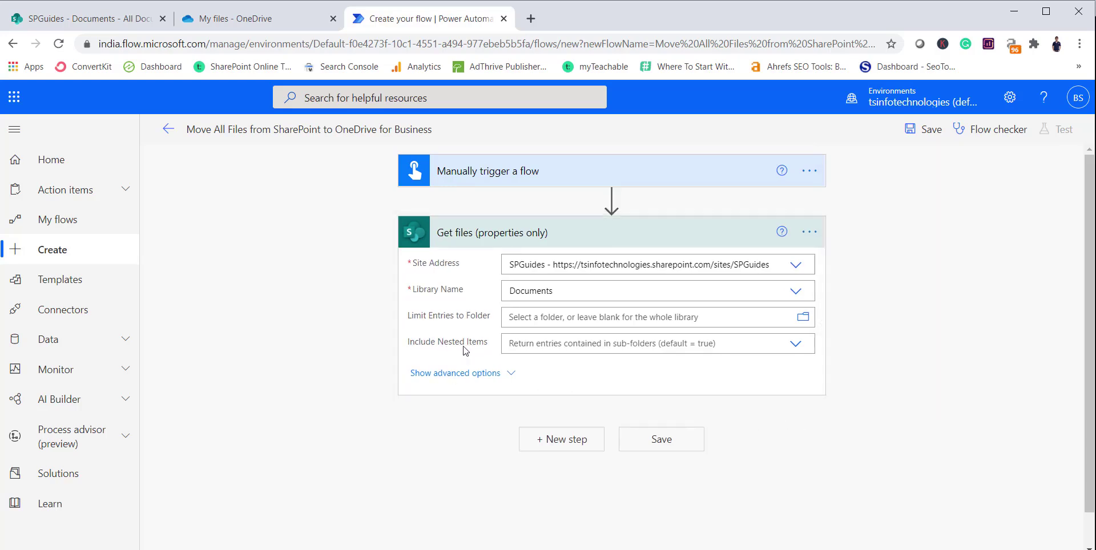
click(584, 349)
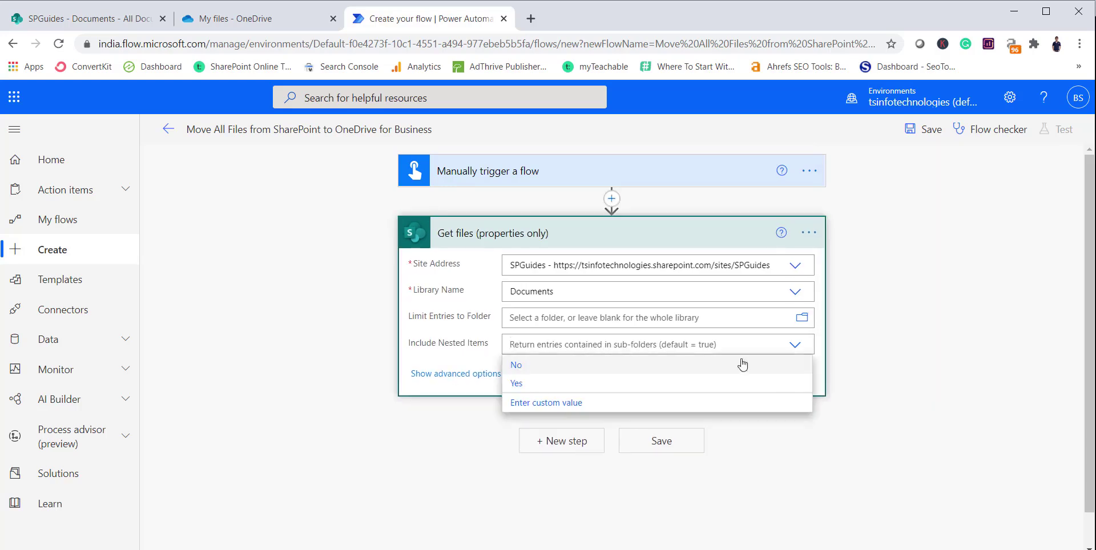
click(810, 366)
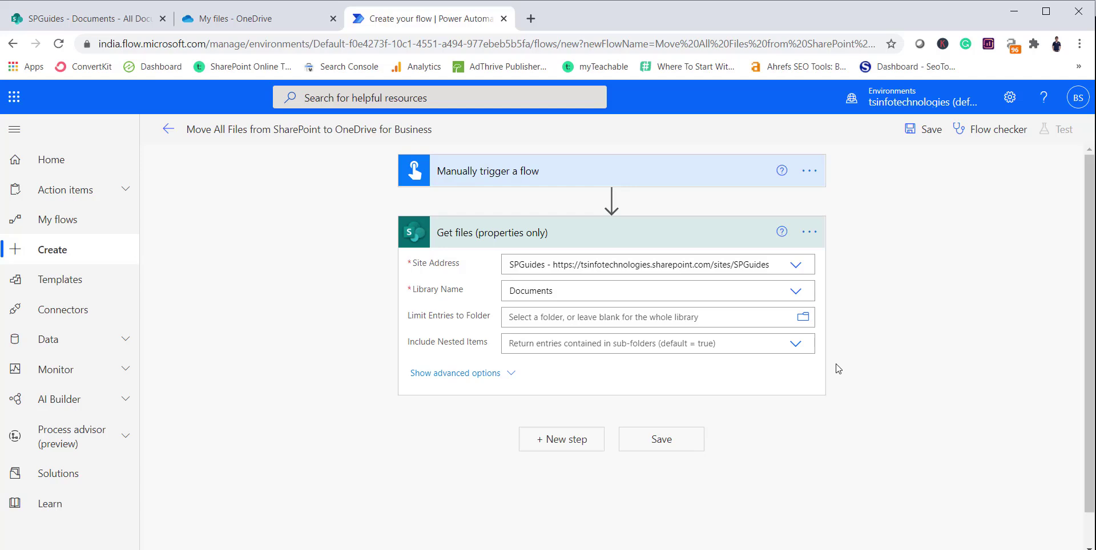
Add an Apply to each loop iterating over the 'value' output of Get files
click(565, 440)
scroll(543, 371, down, 4)
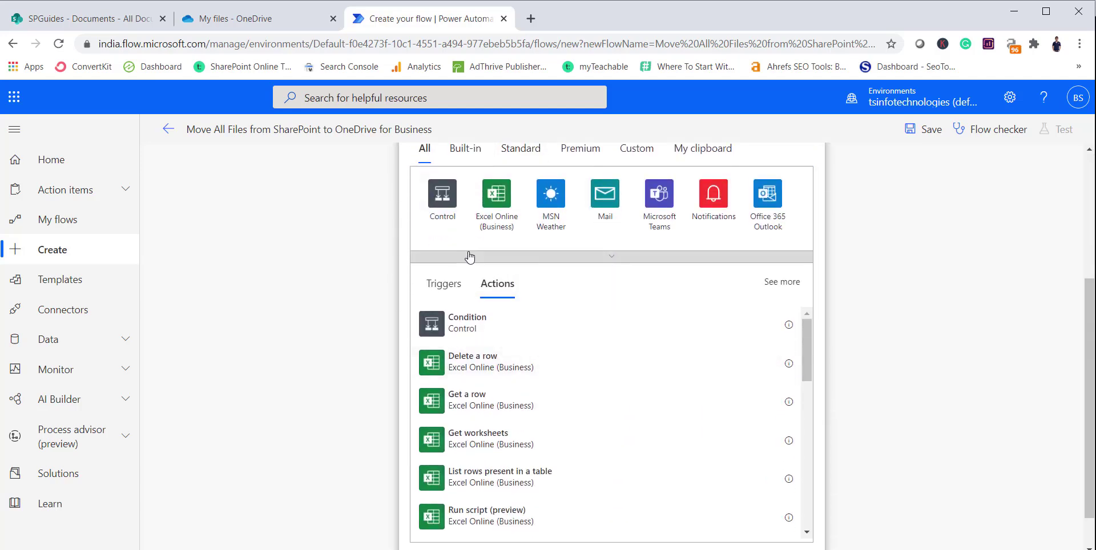
scroll(467, 245, up, 1)
text(Appy)
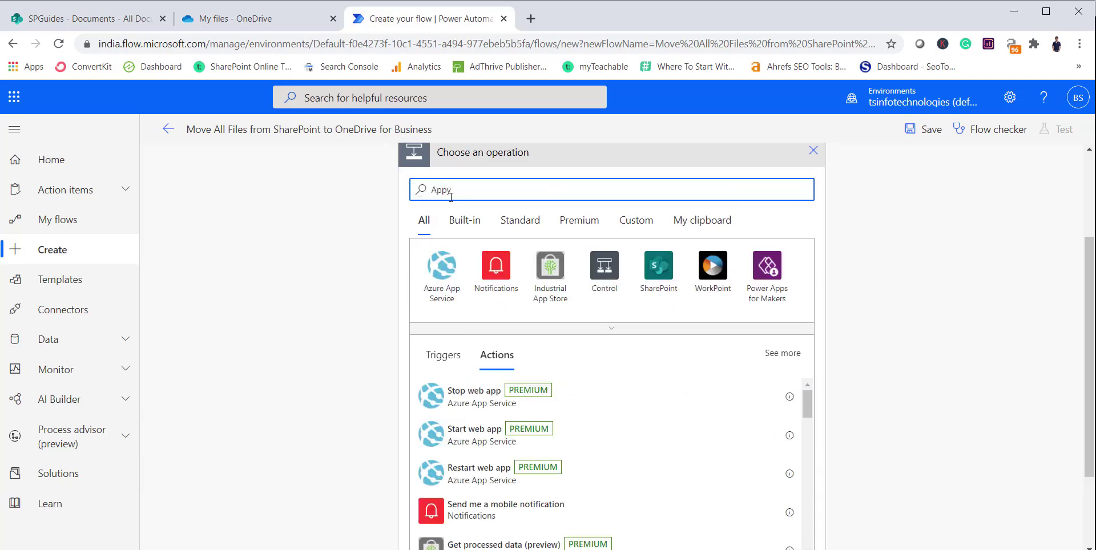
key(BackSpace)
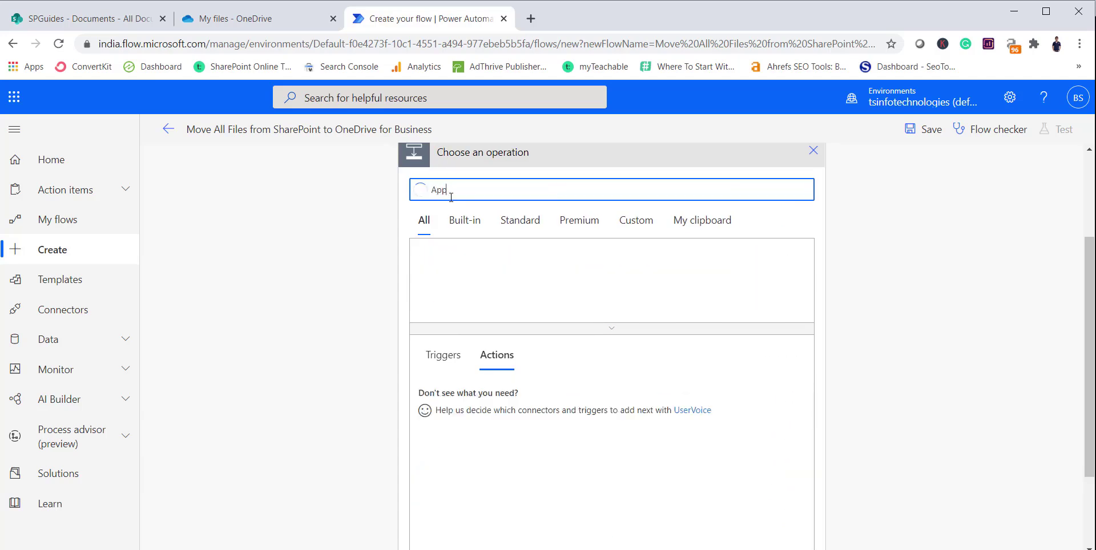
text(l)
click(486, 394)
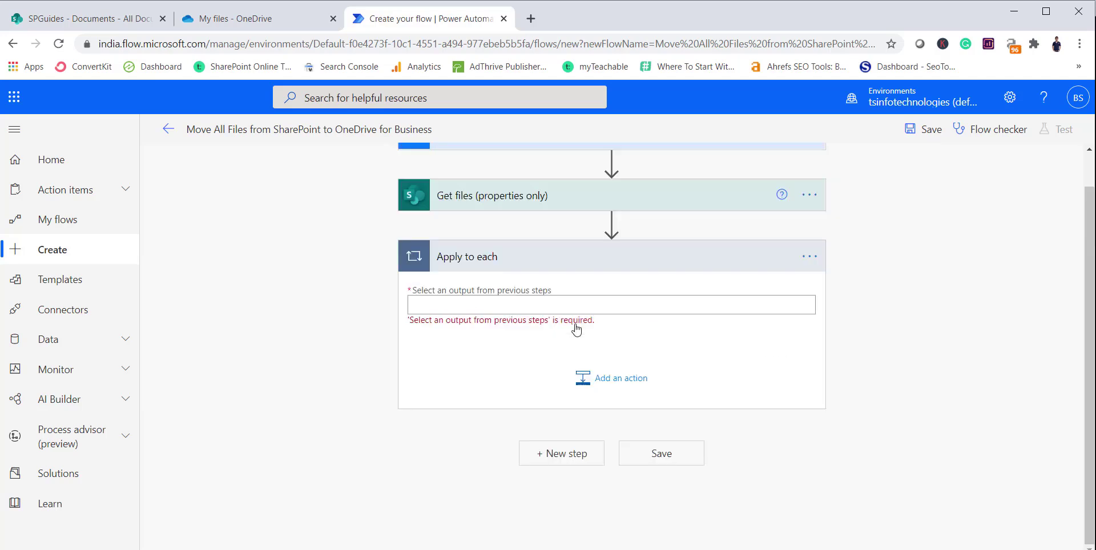
click(517, 308)
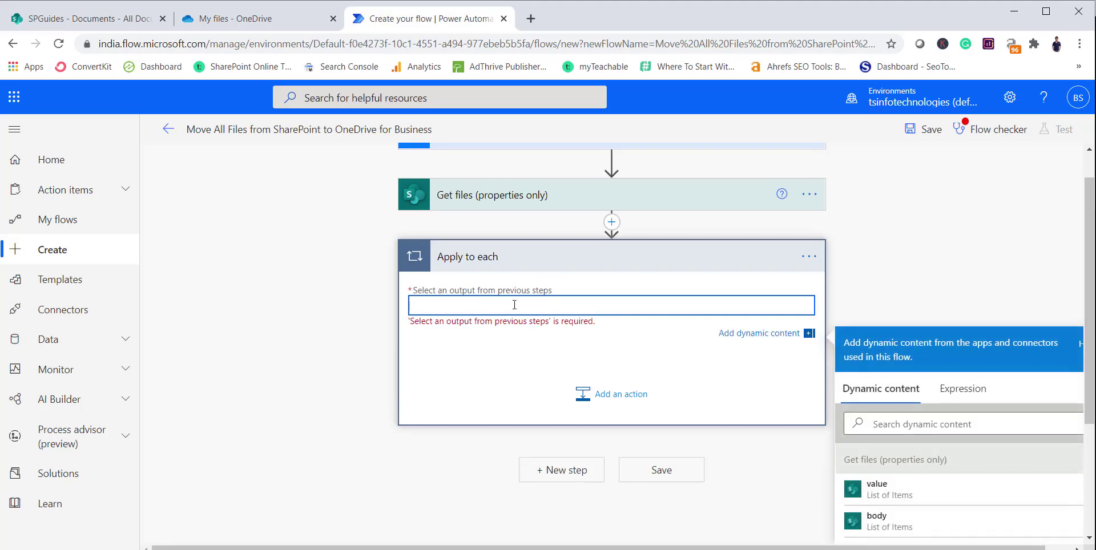
click(890, 488)
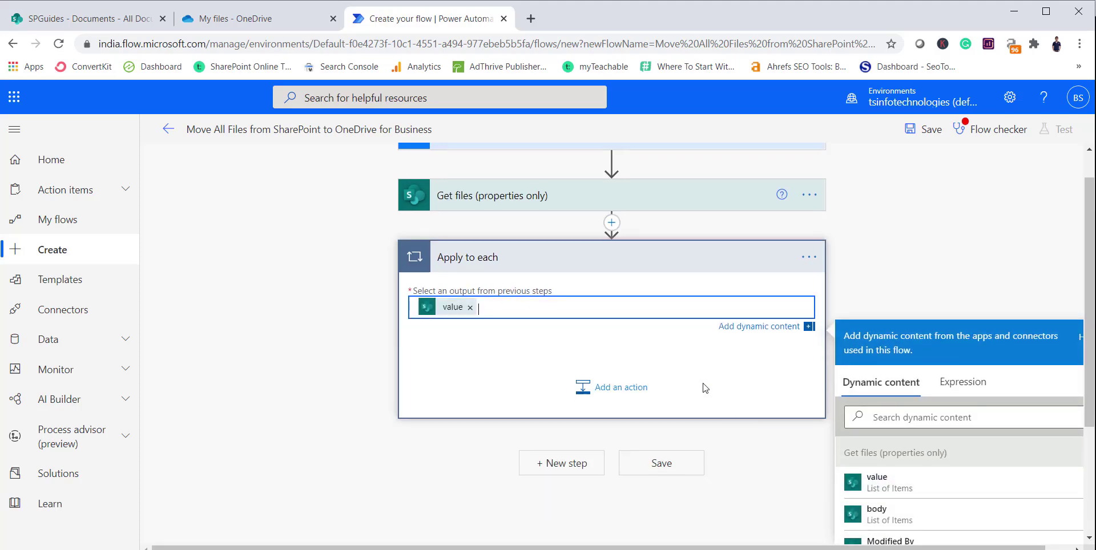
click(922, 273)
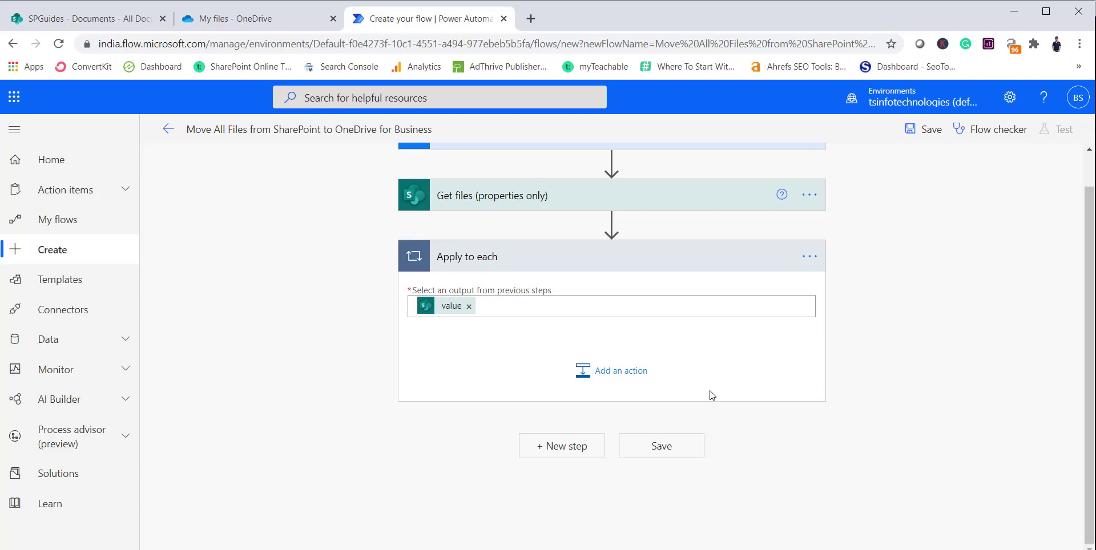
Add SharePoint Get file content using path inside the loop with Site Address SPGuides
click(628, 373)
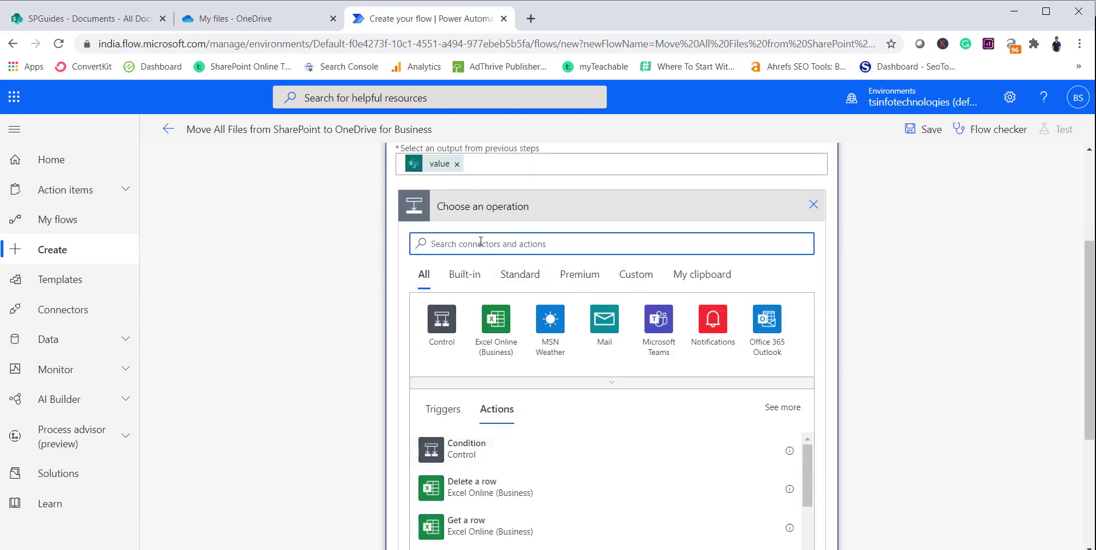
text(get file)
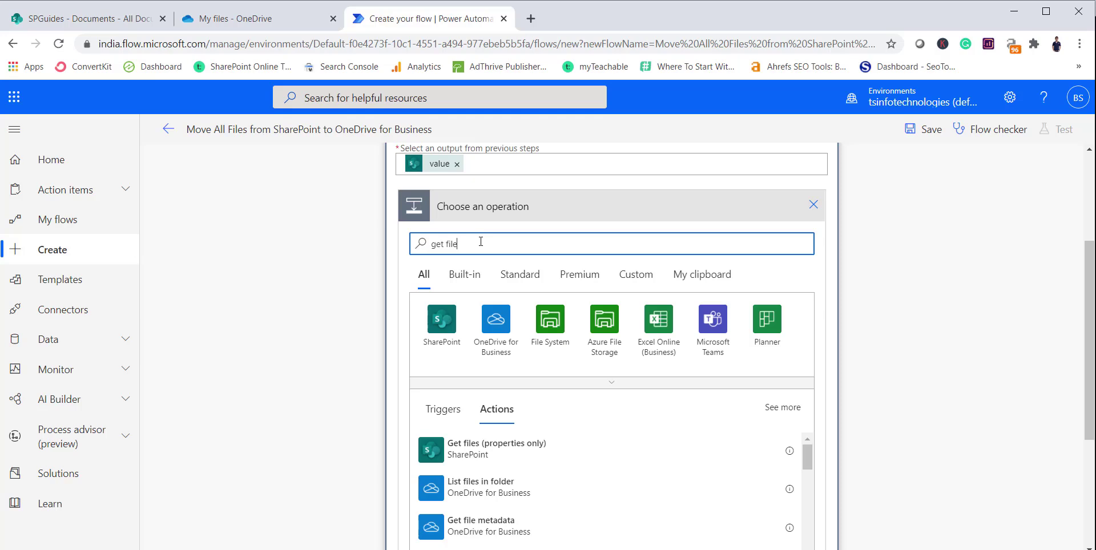
text( content)
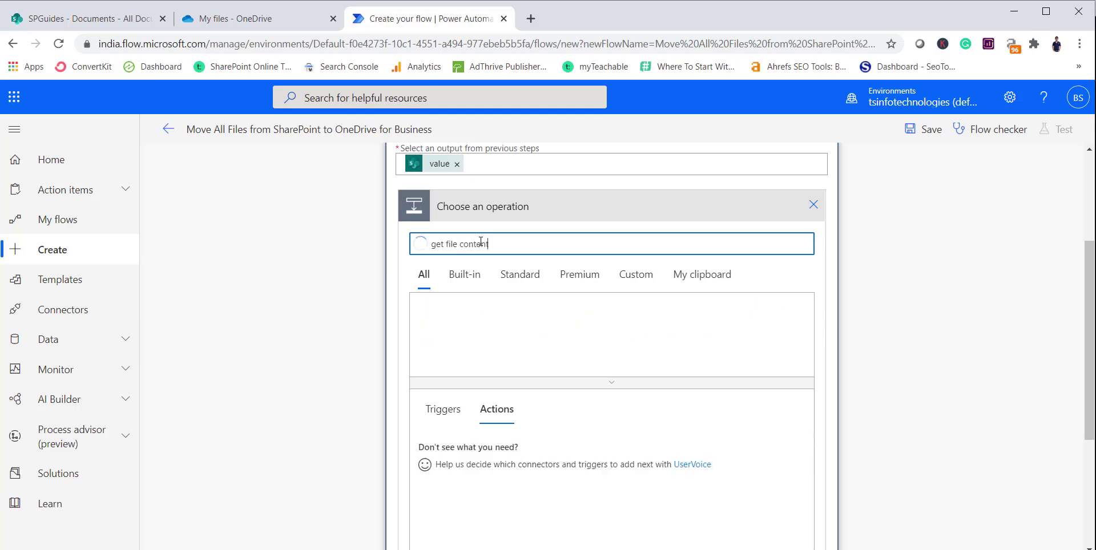
scroll(519, 473, down, 2)
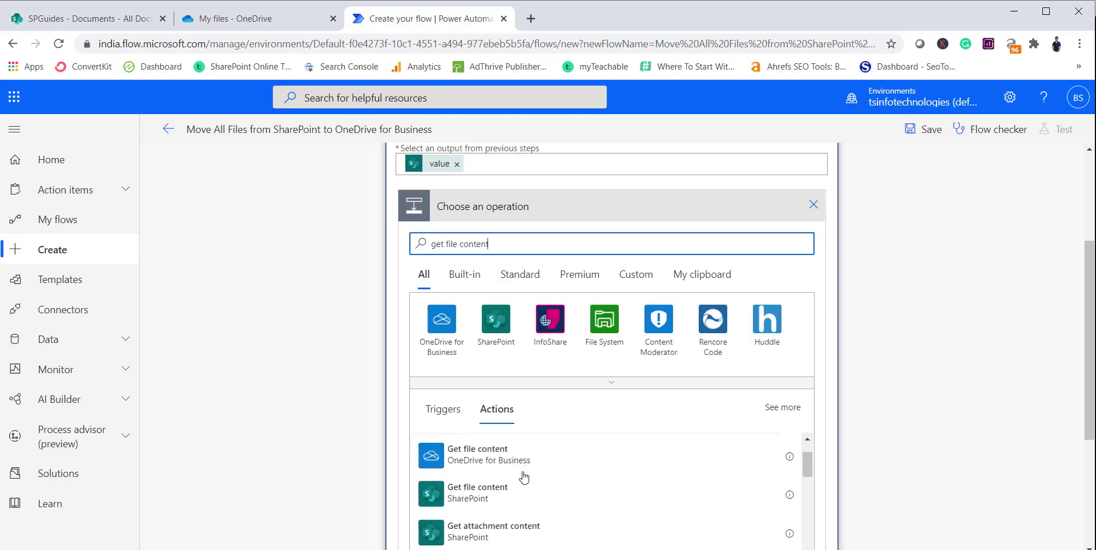
scroll(515, 463, up, 2)
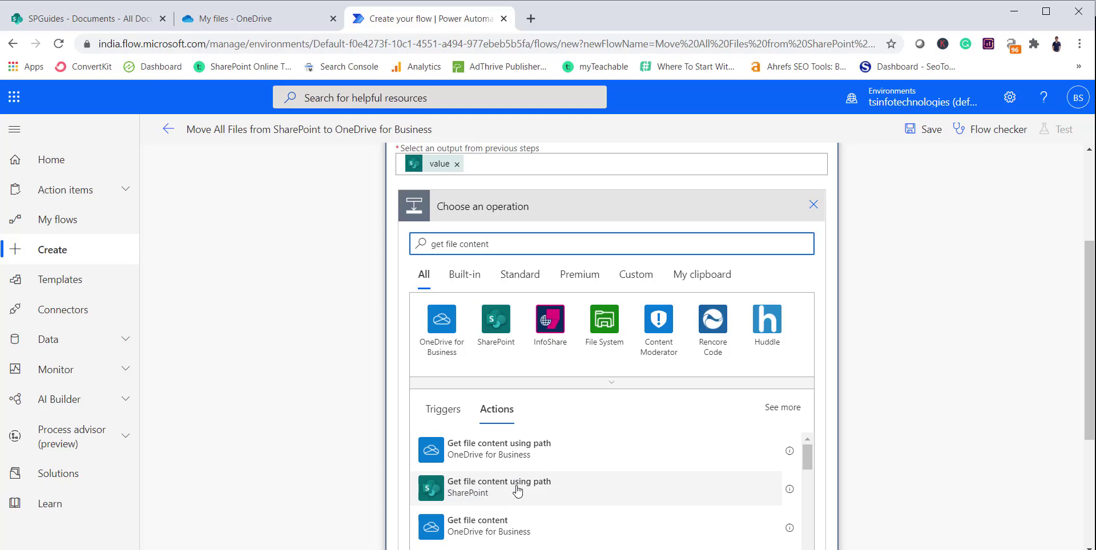
click(518, 490)
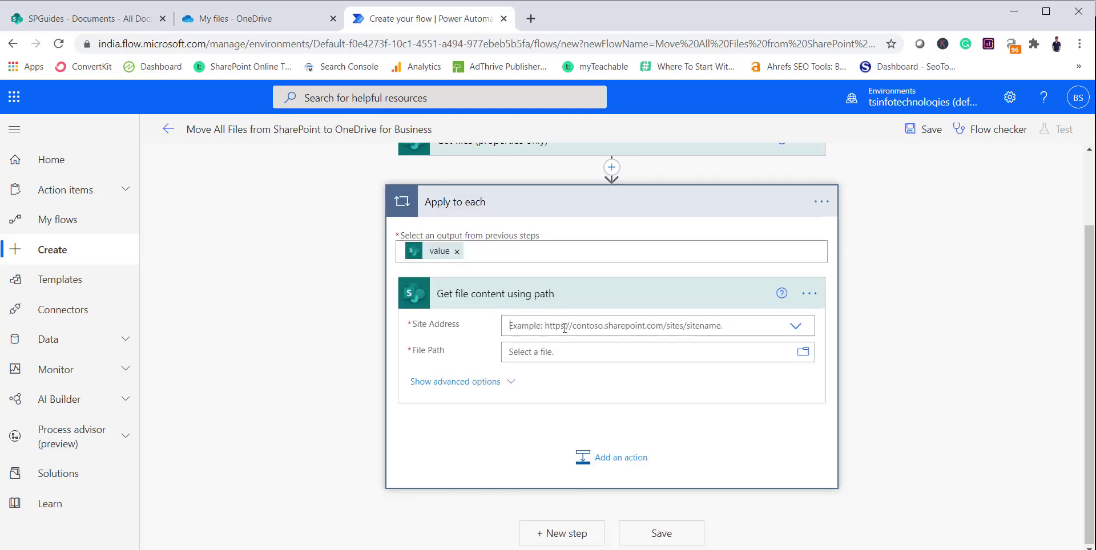
click(553, 326)
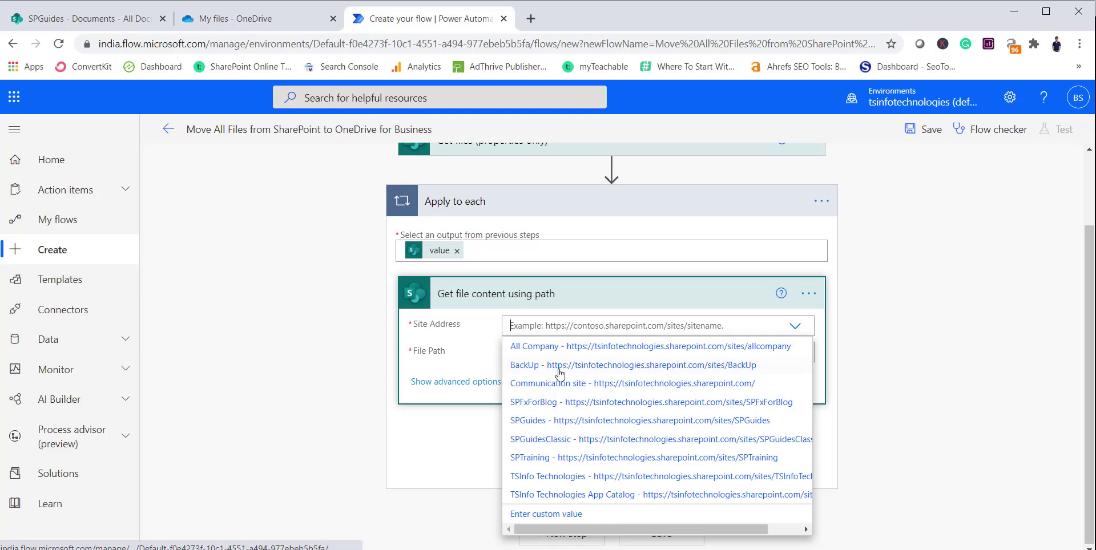
click(542, 420)
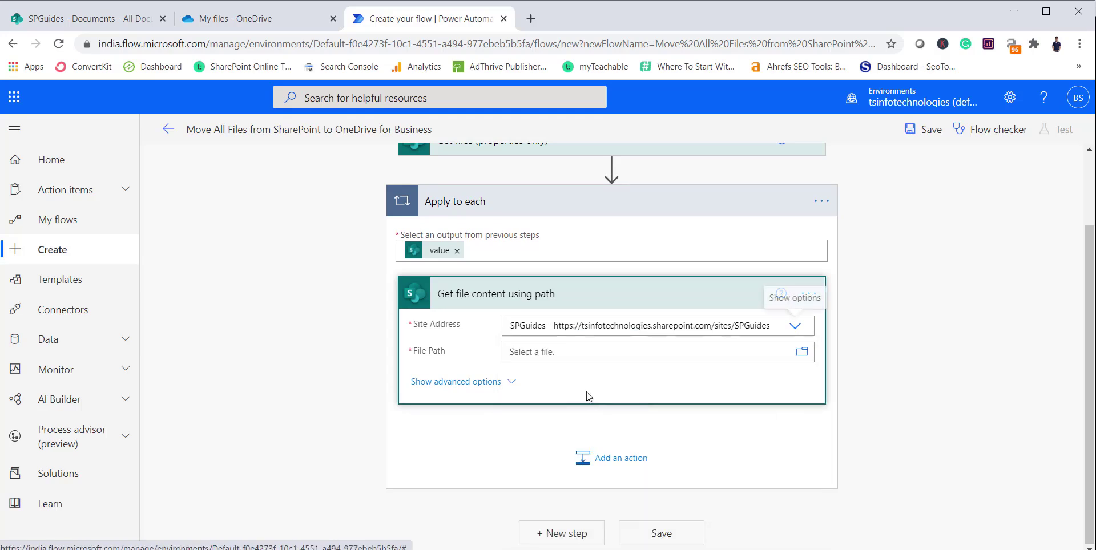
Browse the Shared Documents folder and set the sample file path to Attachment-2.docx
click(581, 352)
click(802, 352)
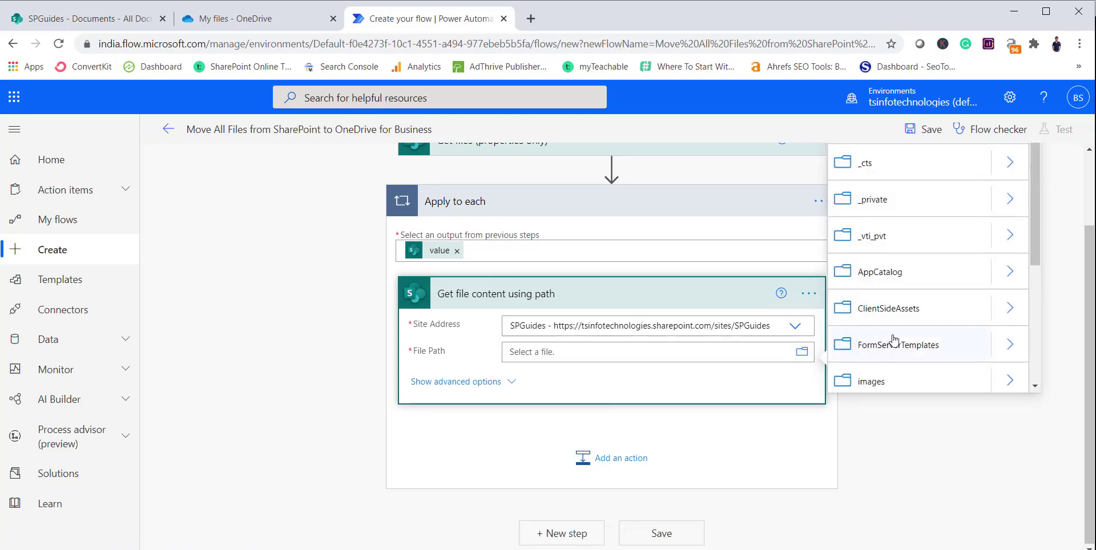
scroll(908, 325, down, 3)
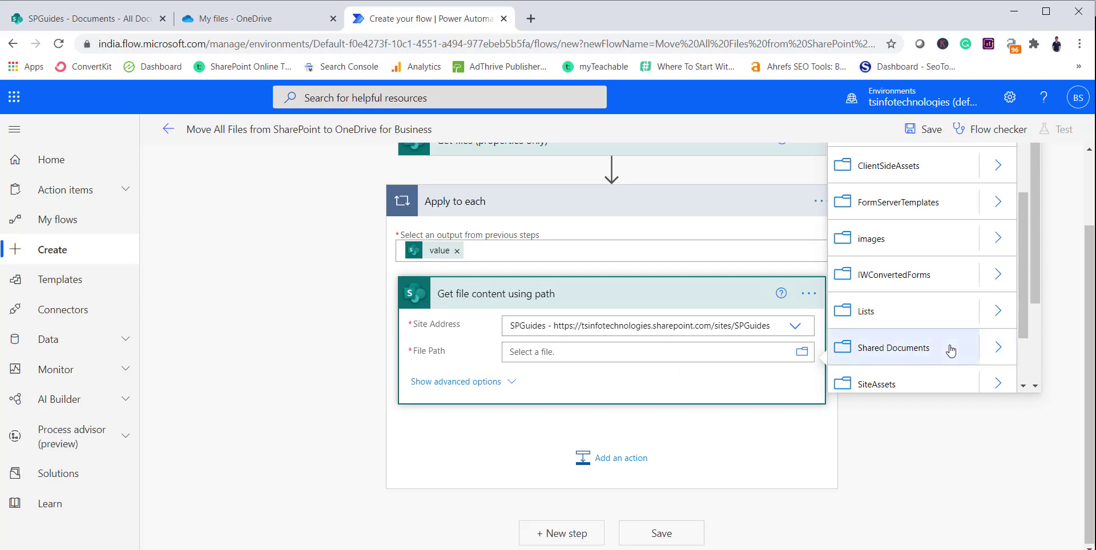
click(663, 351)
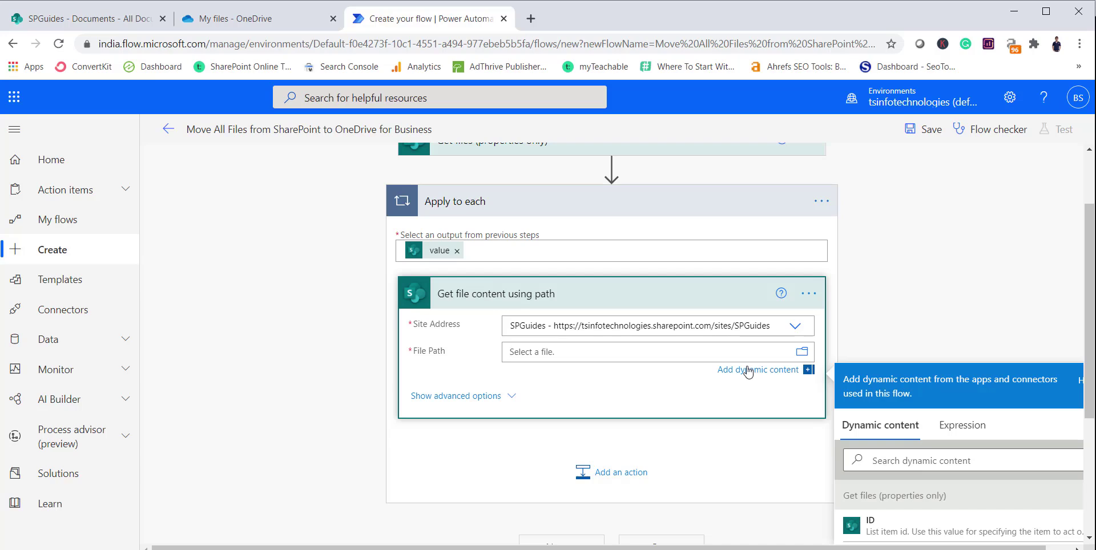
scroll(622, 351, down, 1)
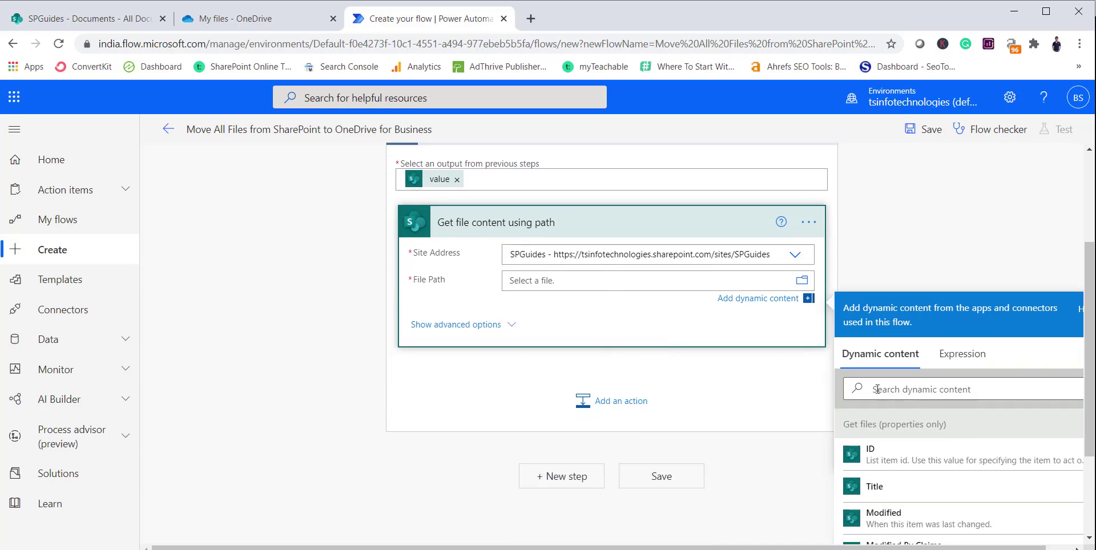
scroll(909, 462, down, 1)
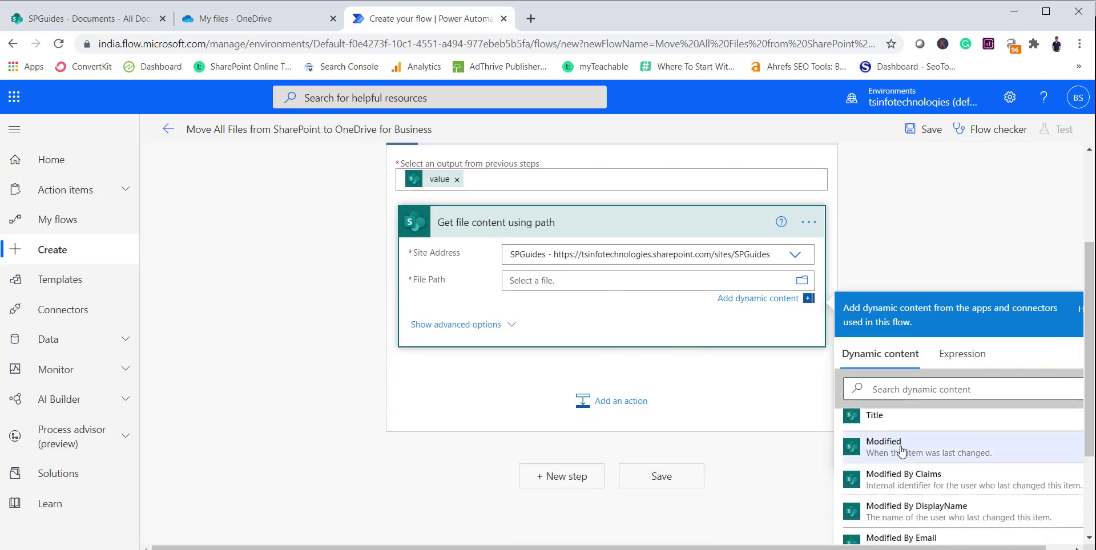
click(802, 280)
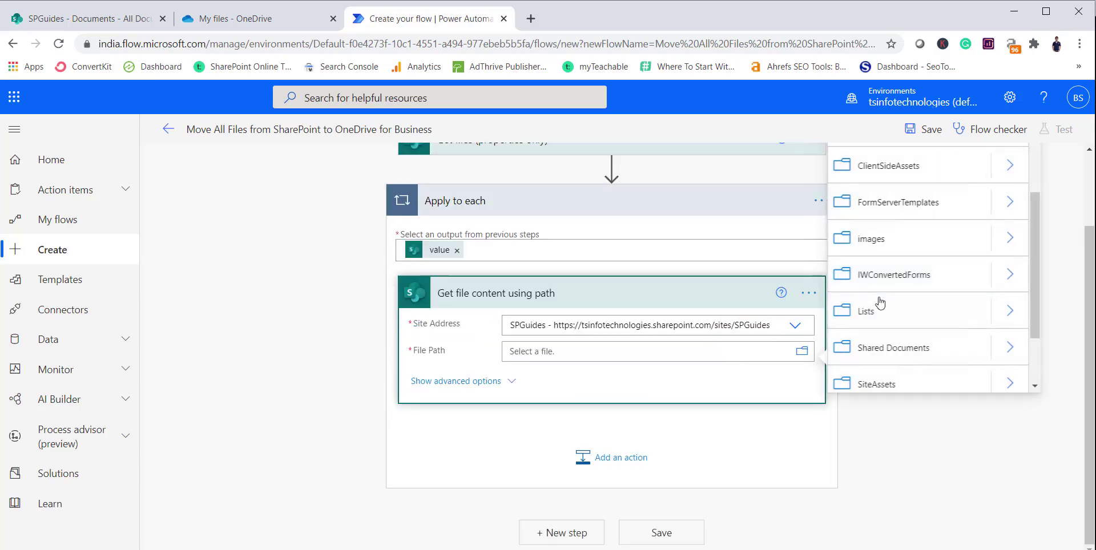
click(996, 349)
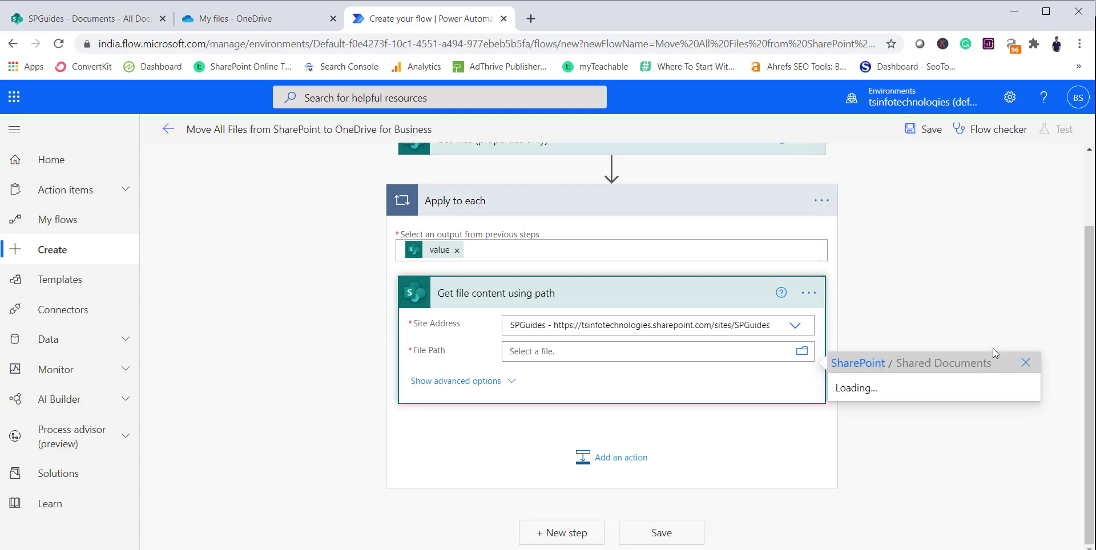
click(891, 238)
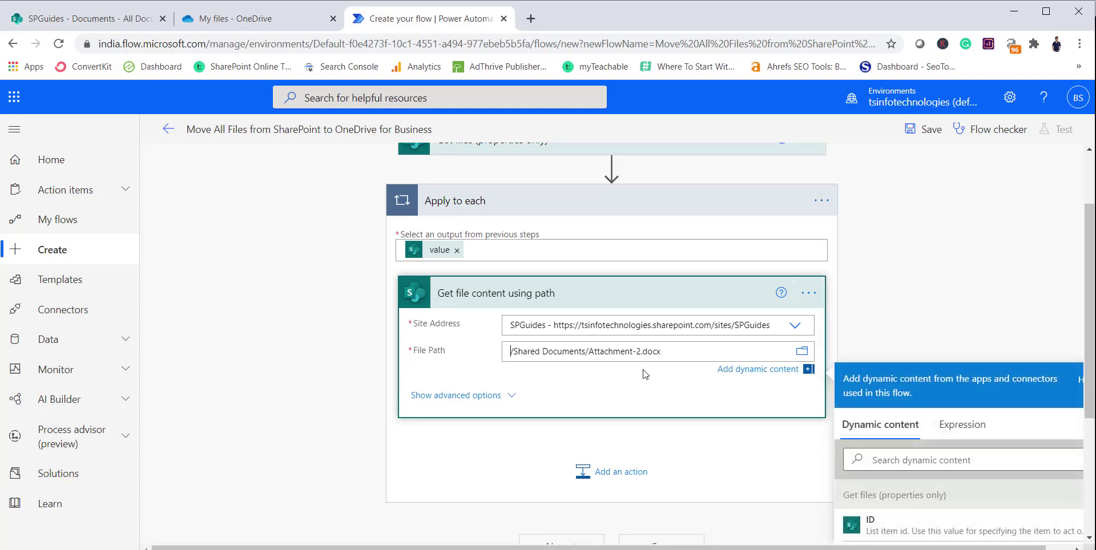
Insert File name with extension into the path and delete the sample name Attachment-2.docx
drag(661, 351, 592, 352)
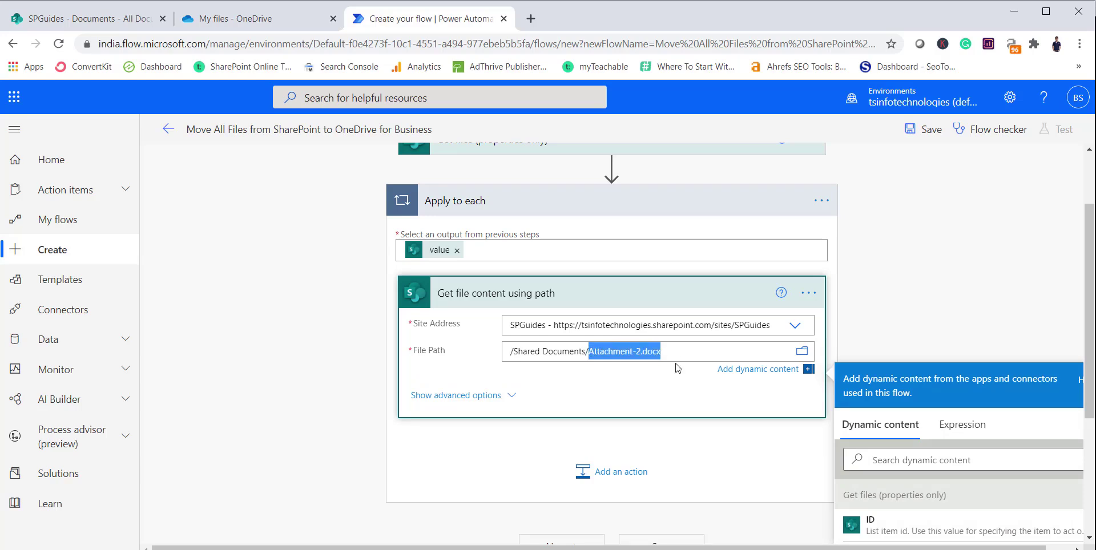
key(Left)
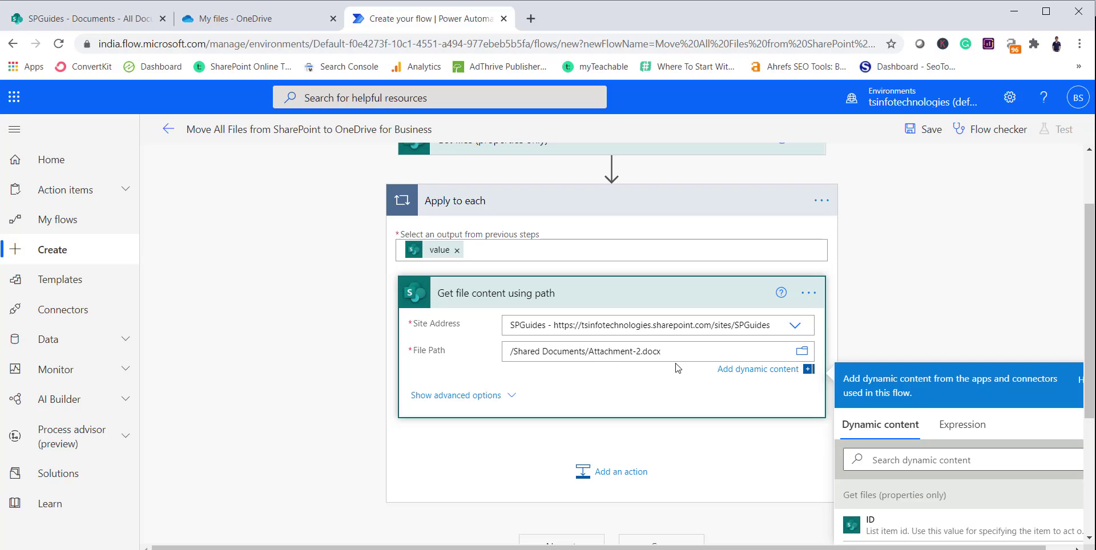
scroll(857, 502, down, 5)
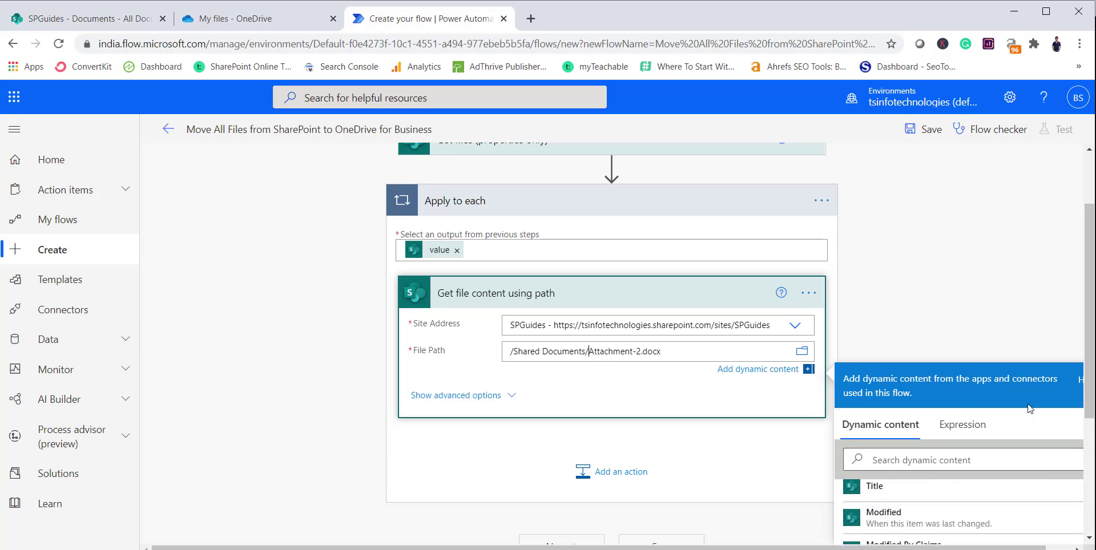
scroll(1030, 408, down, 3)
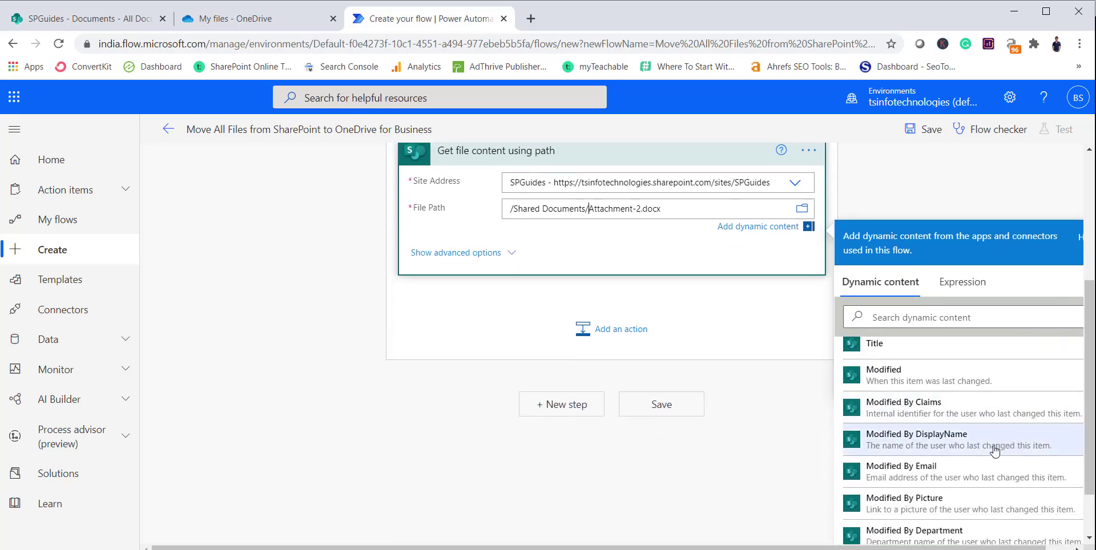
scroll(994, 451, down, 3)
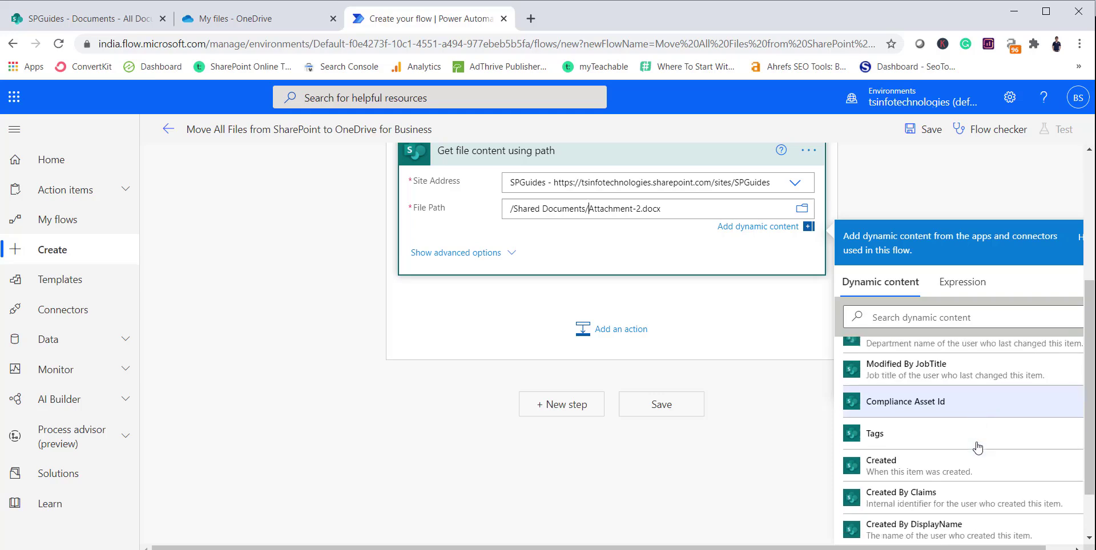
scroll(978, 448, down, 6)
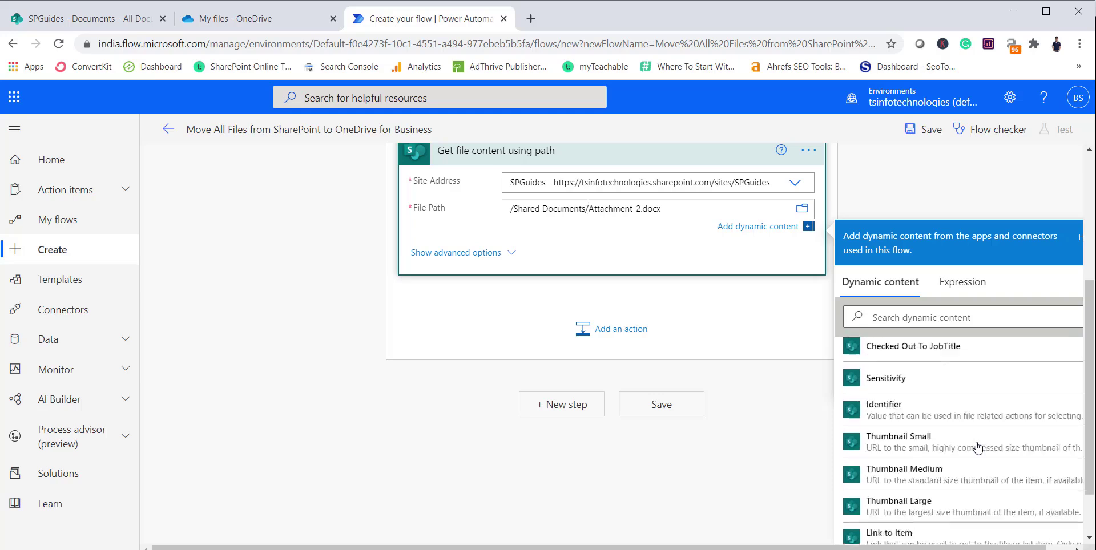
scroll(978, 448, down, 3)
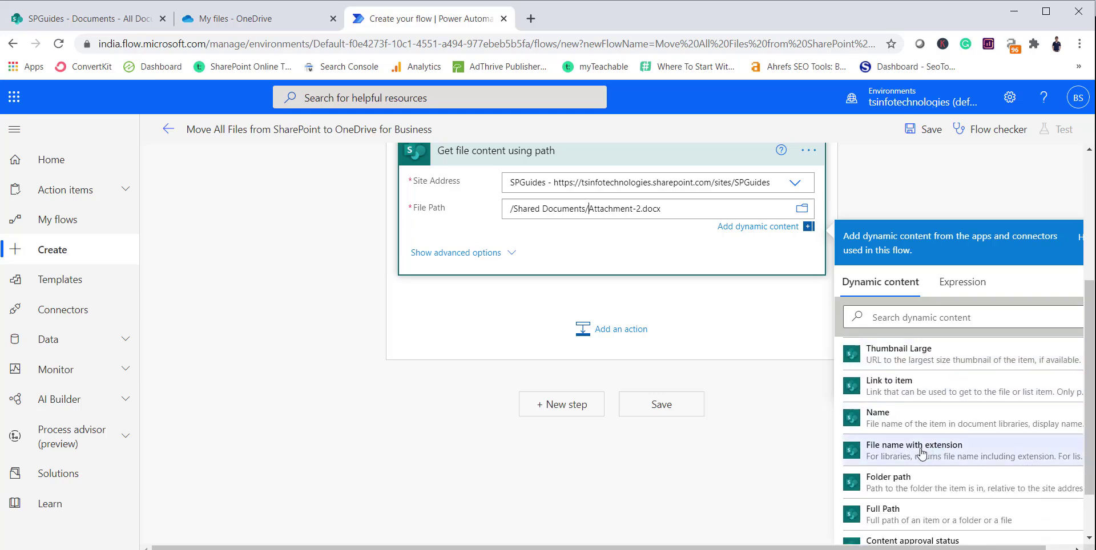
click(920, 454)
drag(698, 211, 780, 215)
key(BackSpace)
key(BackSpace)
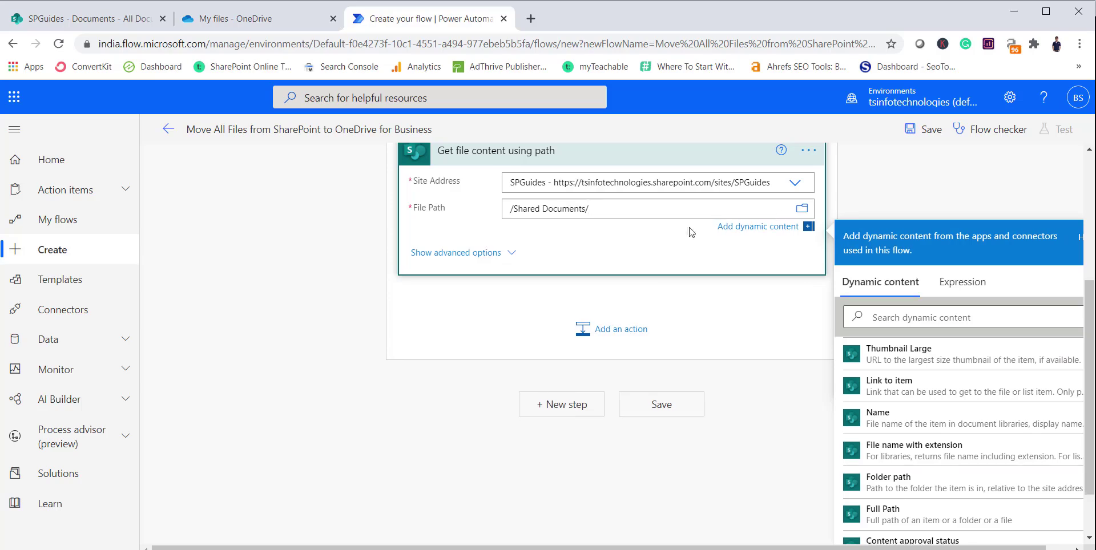
Append File name with extension after /Shared Documents/ in the File Path
scroll(645, 244, up, 3)
click(612, 349)
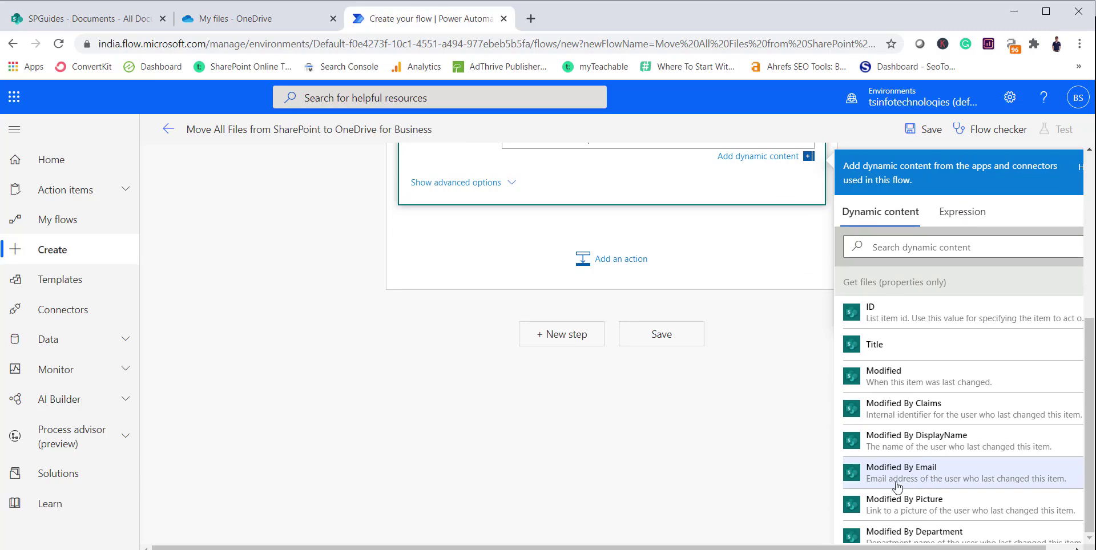
scroll(895, 484, down, 4)
scroll(895, 484, down, 10)
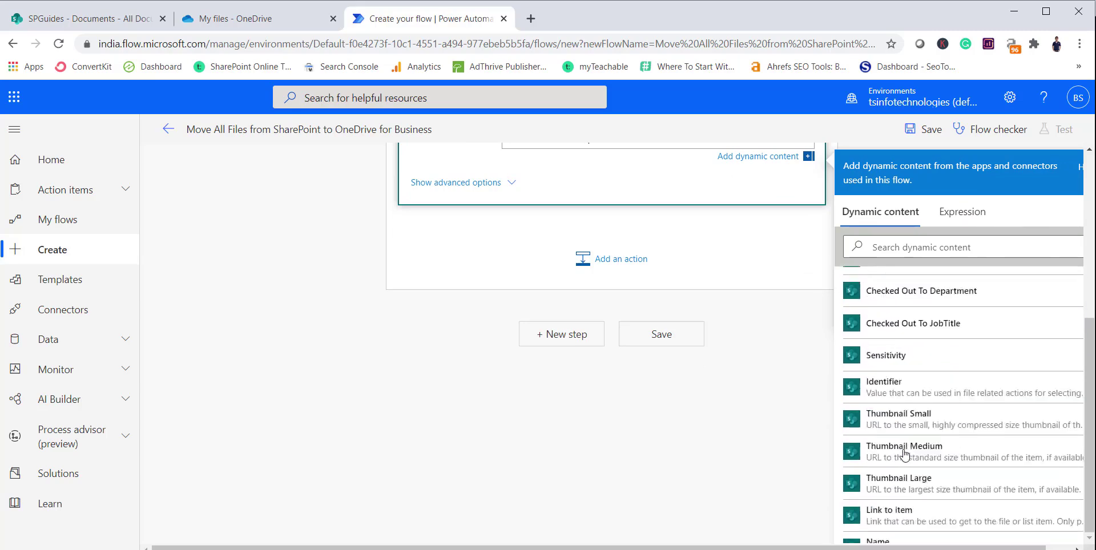
scroll(905, 443, down, 1)
click(909, 389)
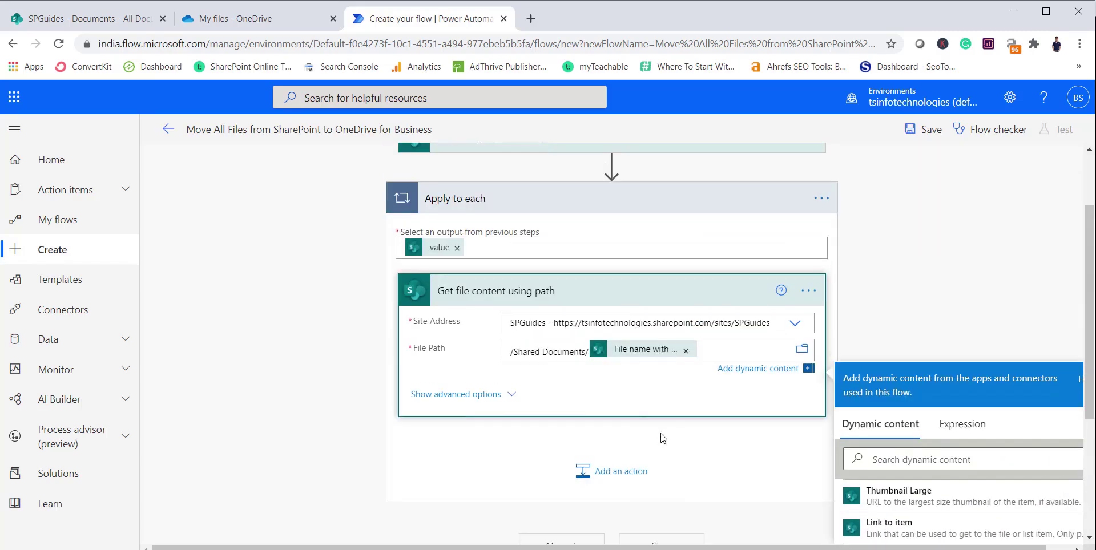
click(605, 397)
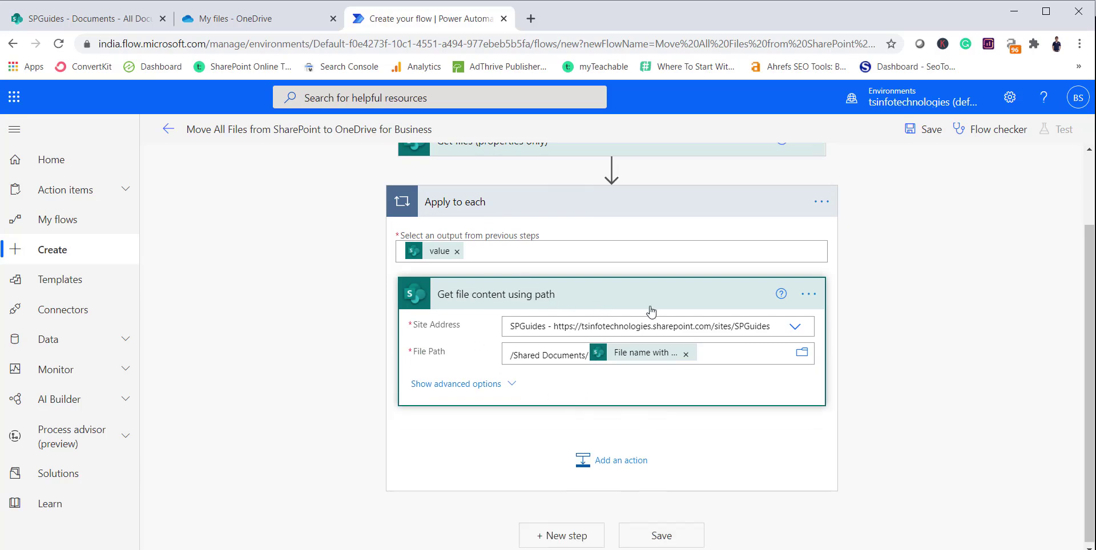
Add a OneDrive for Business Create file action inside Apply to each, saving to the root folder '/'
click(639, 463)
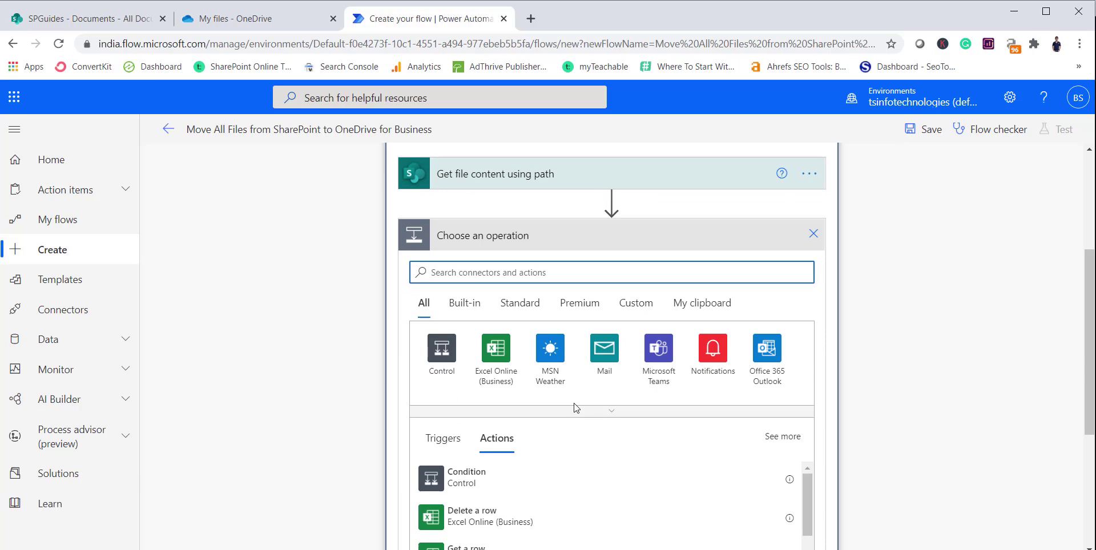
text(create)
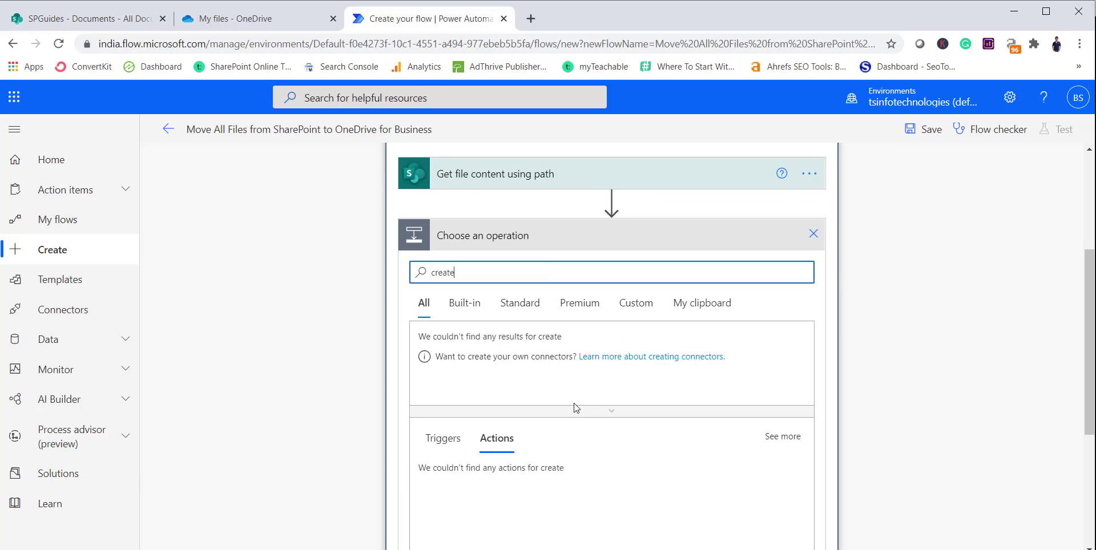
text( file)
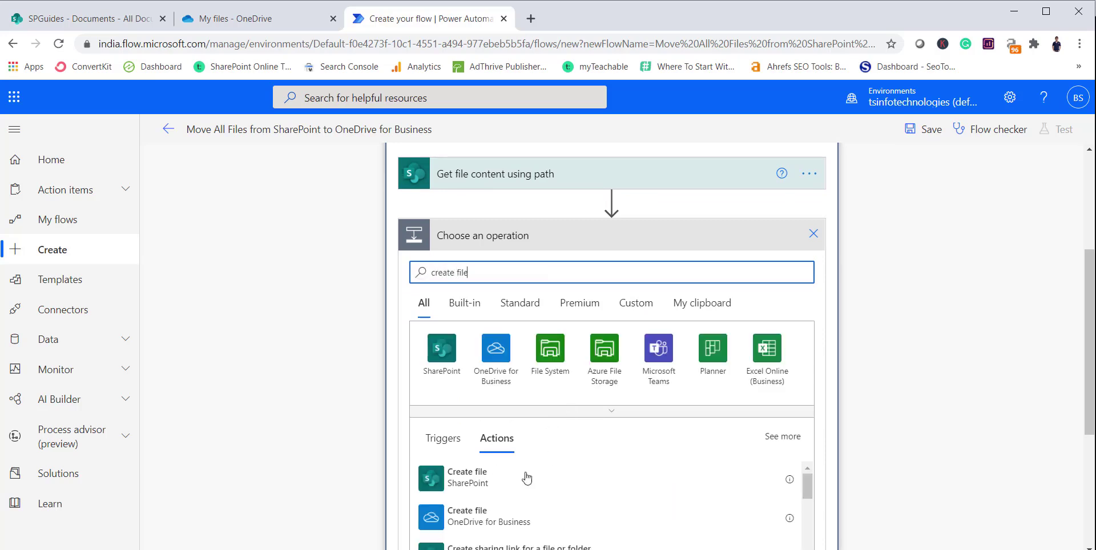
click(496, 518)
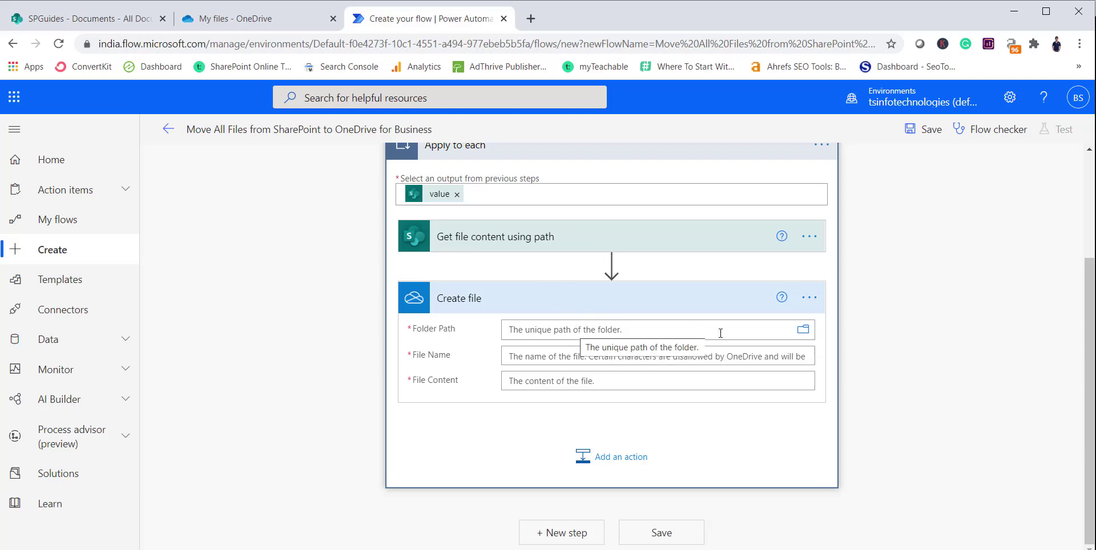
click(805, 331)
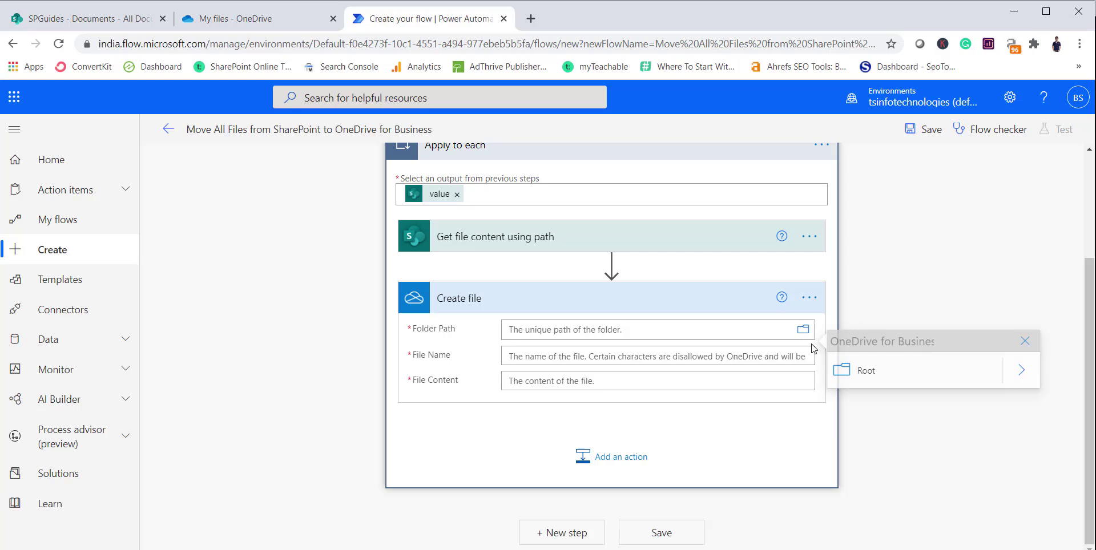
click(884, 365)
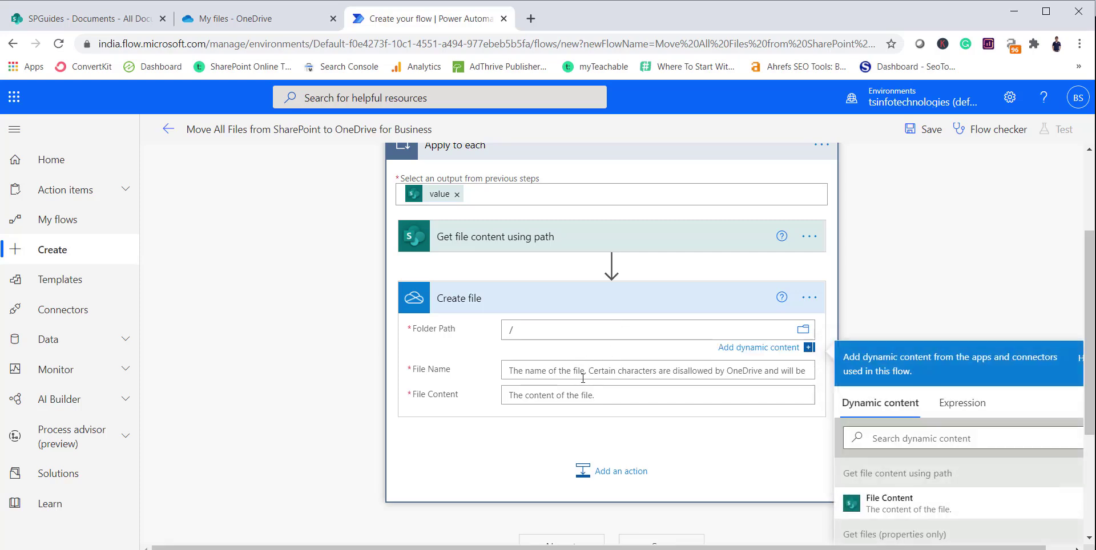
Set File Name to 'File name with extension' and File Content to the previous step's File Content
click(582, 378)
scroll(583, 378, down, 3)
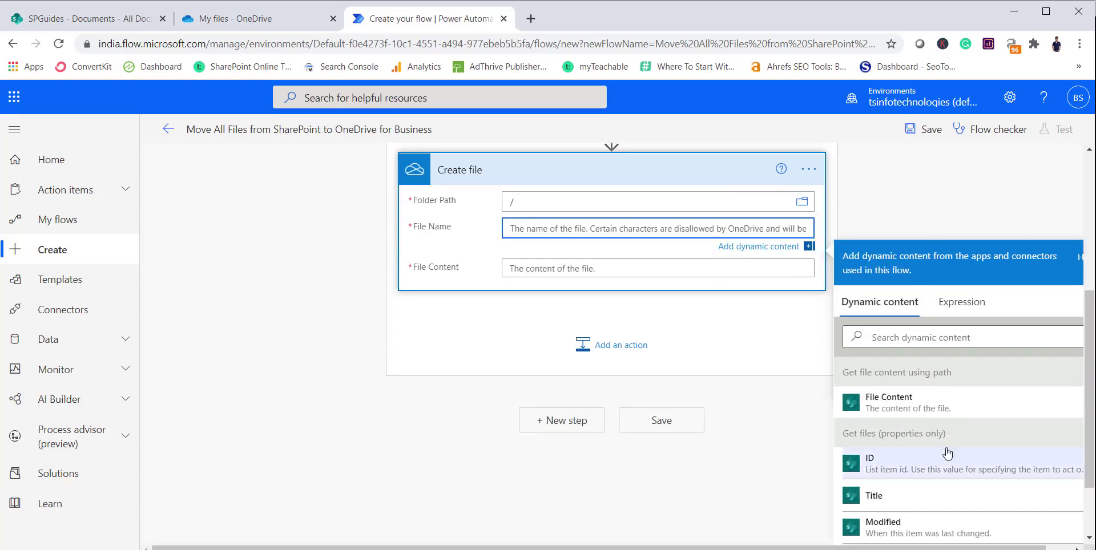
scroll(947, 454, down, 3)
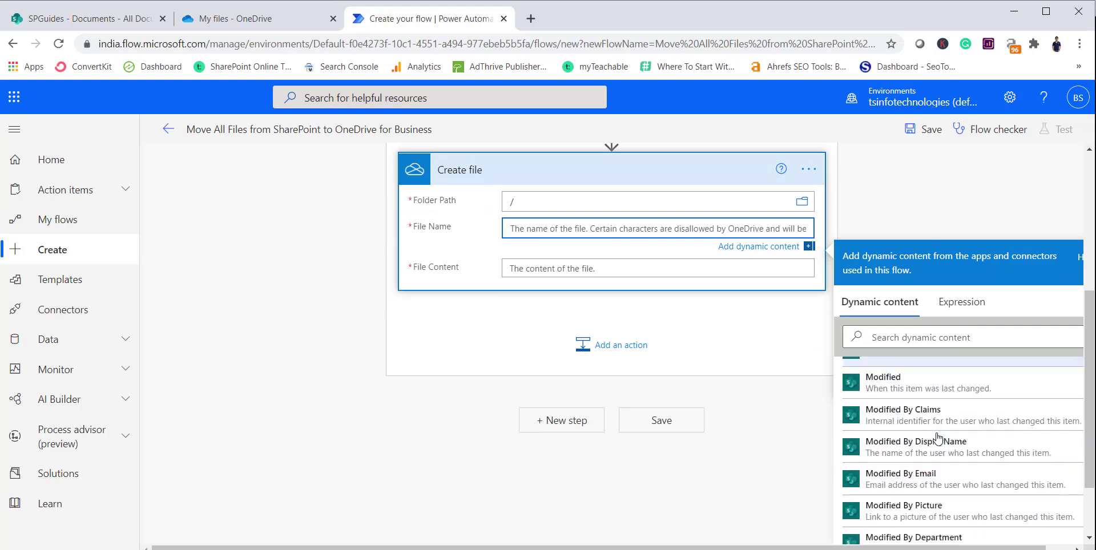
scroll(938, 439, down, 10)
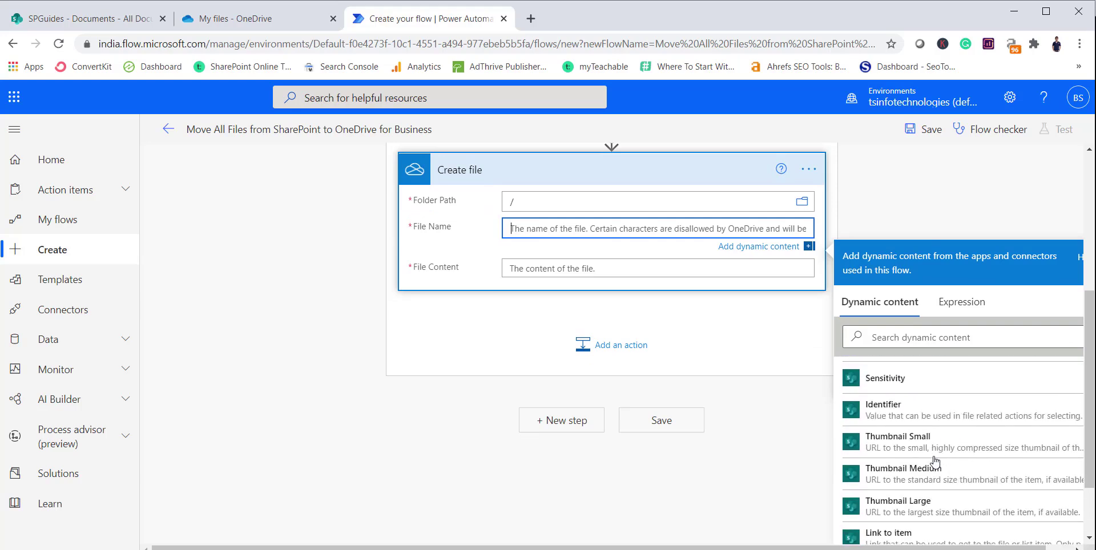
scroll(935, 461, down, 3)
click(934, 461)
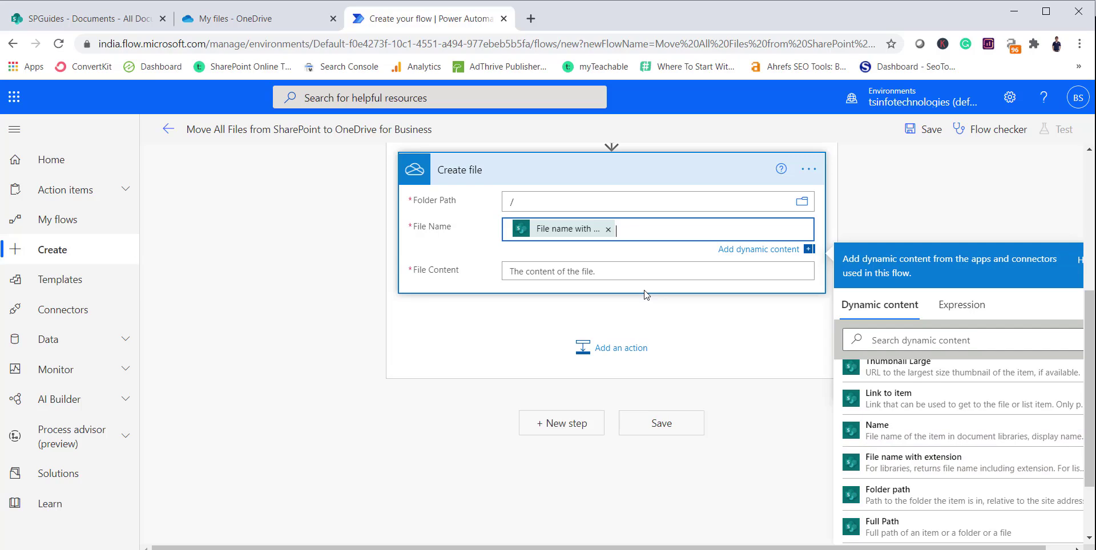
click(611, 274)
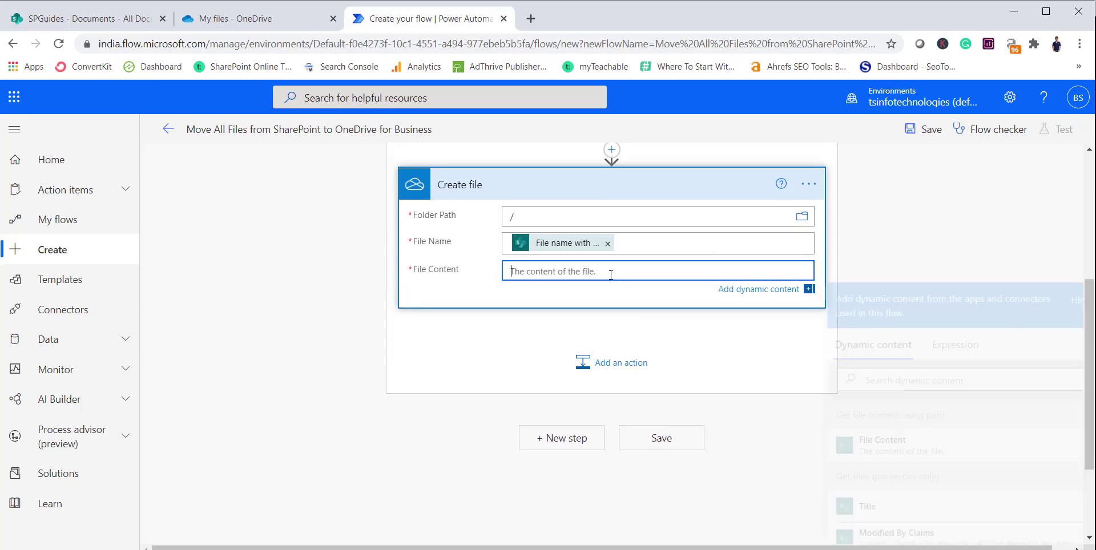
click(900, 443)
scroll(570, 451, up, 5)
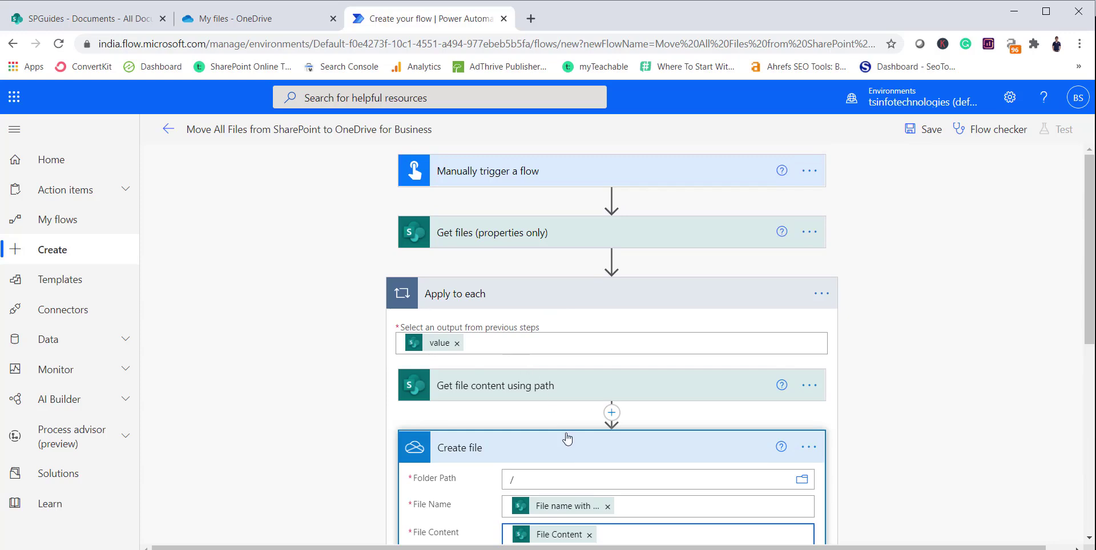
scroll(567, 438, down, 5)
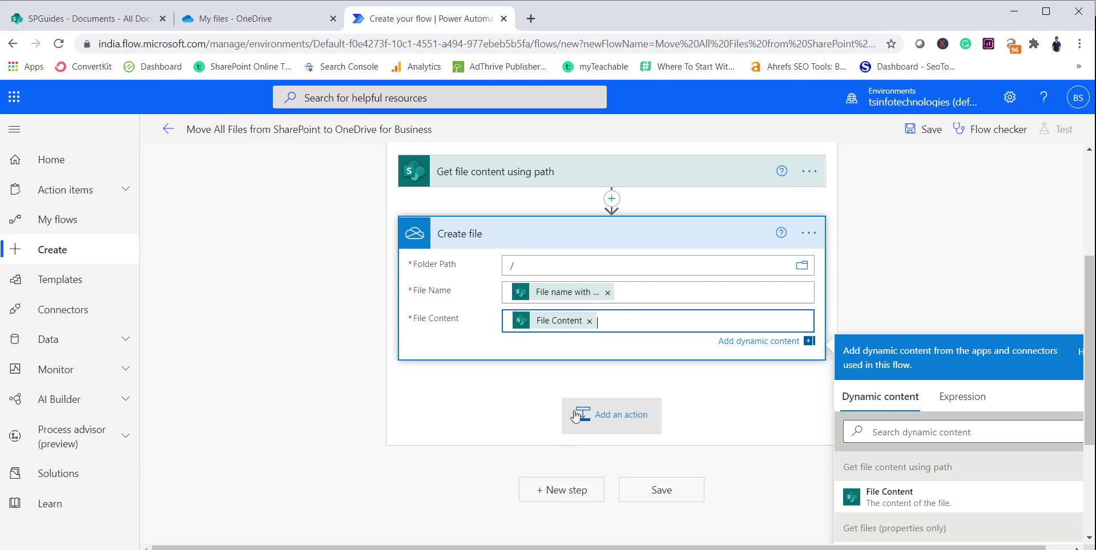
Collapse the Create file step and save the flow
click(985, 214)
scroll(934, 232, up, 3)
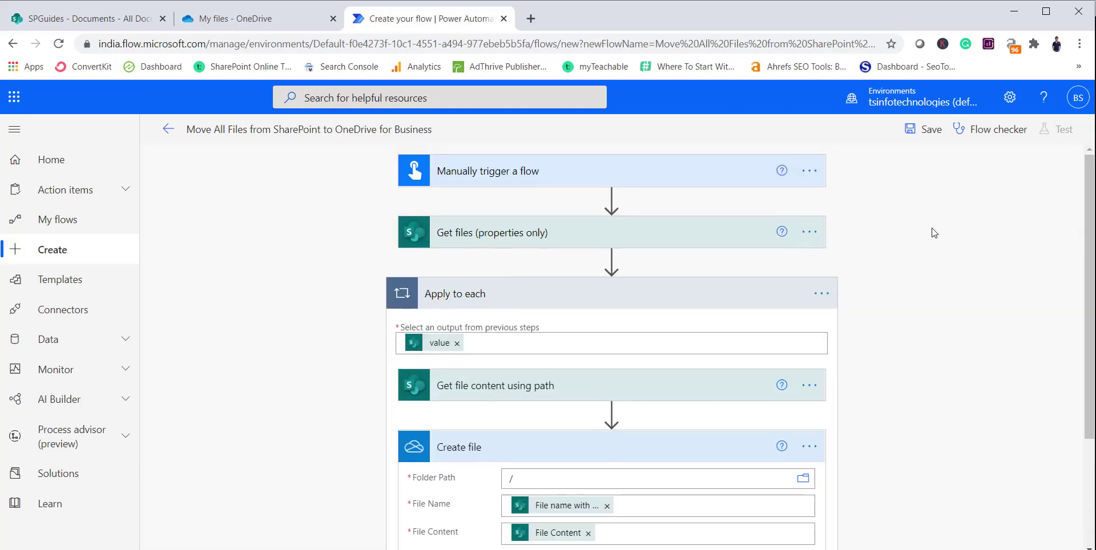
click(931, 132)
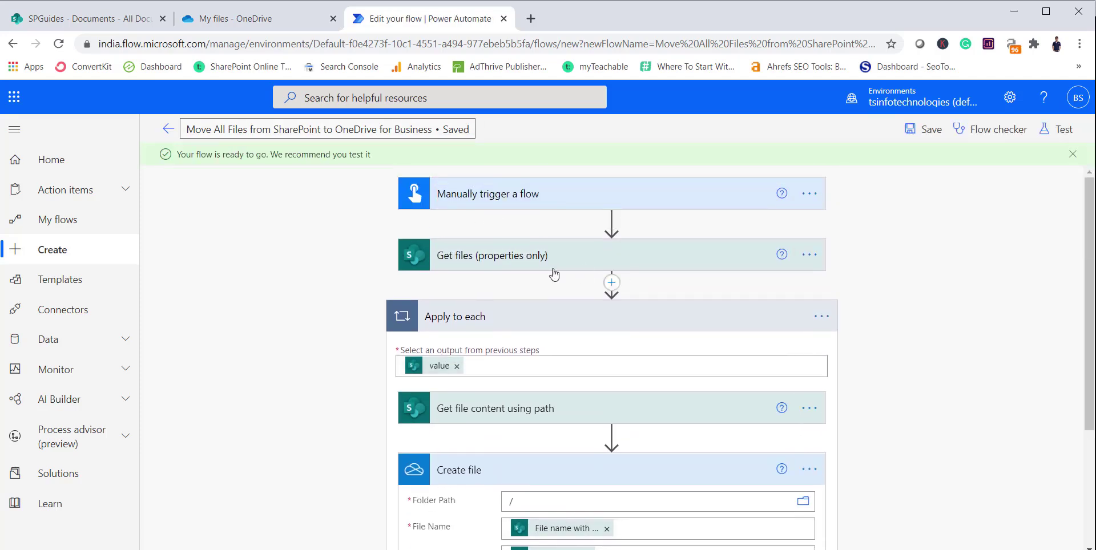
scroll(655, 265, down, 2)
scroll(654, 266, up, 1)
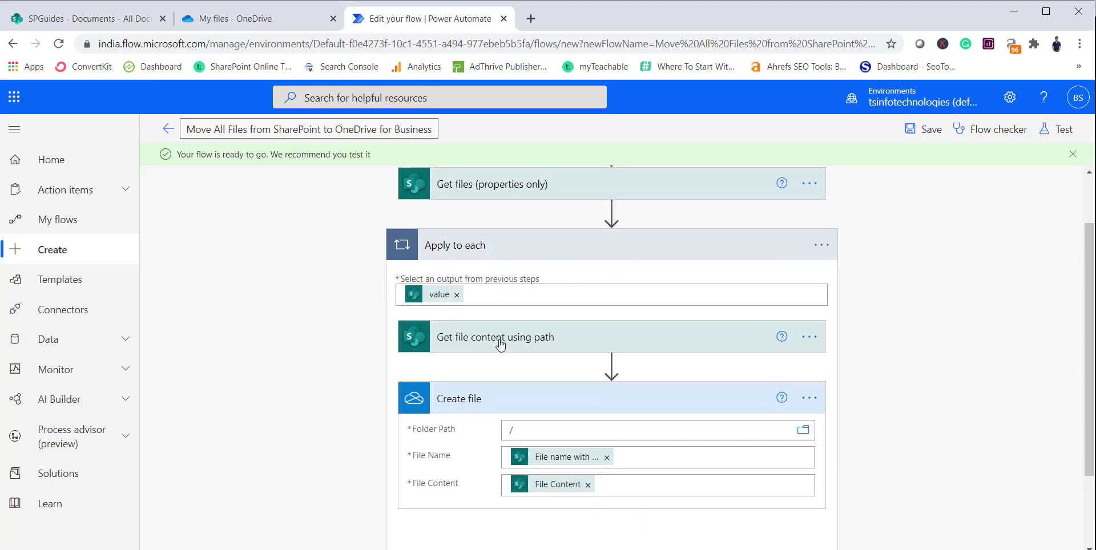
Expand the Get file content using path step to review its settings
click(553, 342)
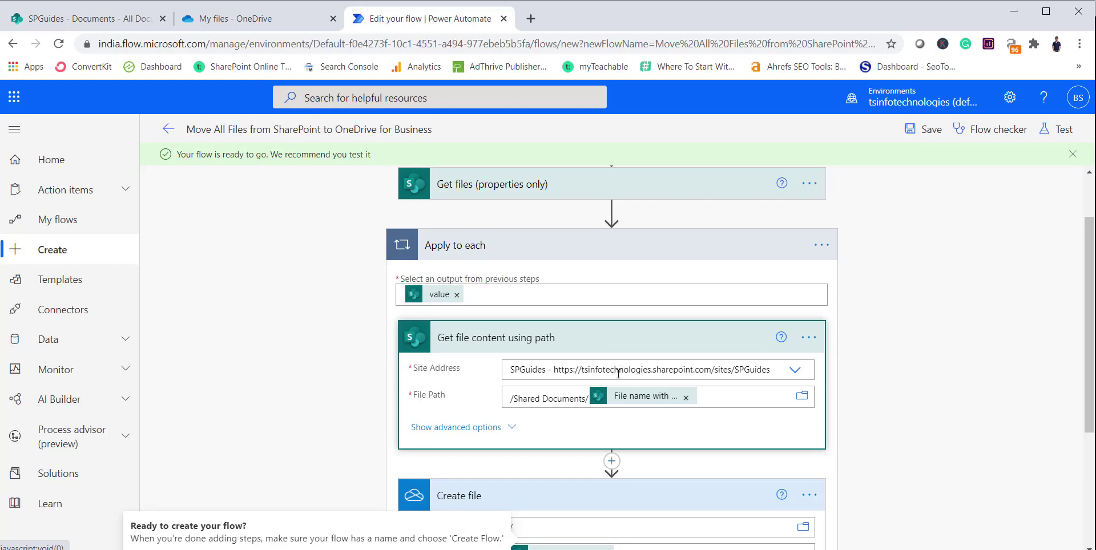
scroll(478, 307, down, 4)
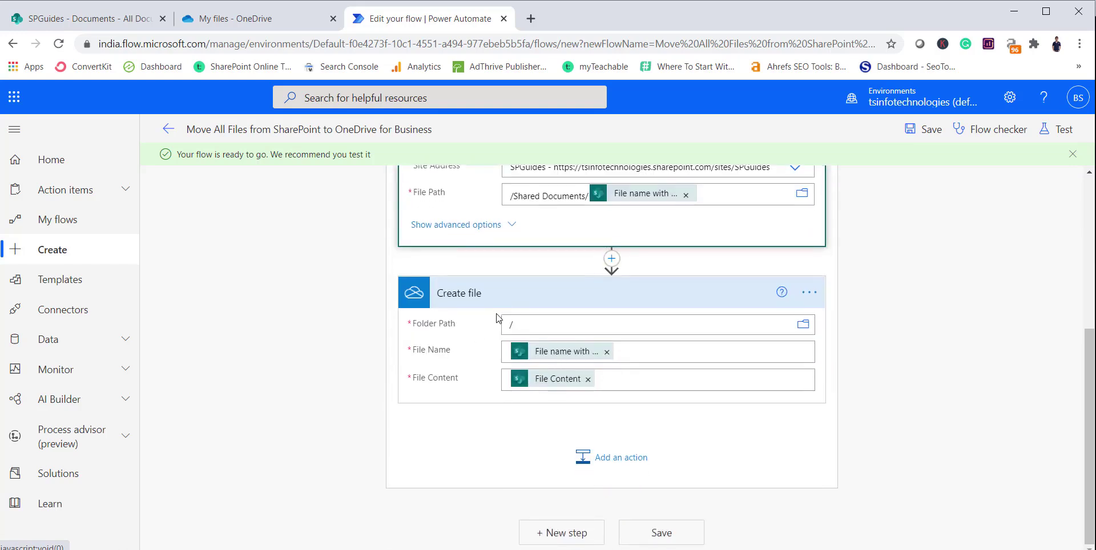
scroll(262, 274, up, 5)
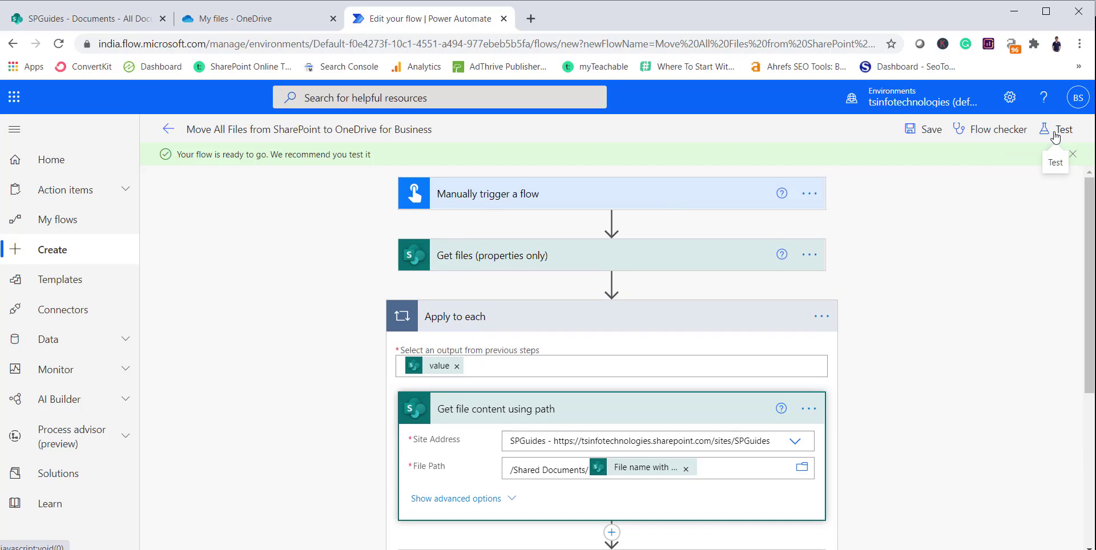
Save again and run a manual test, accepting the SharePoint and OneDrive connections, then close the confirmation
click(925, 131)
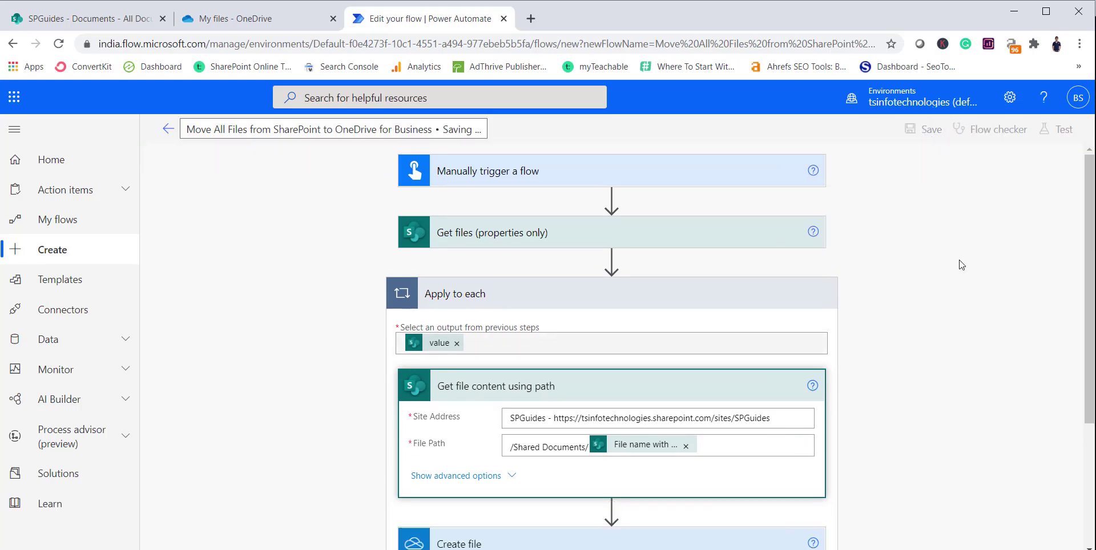
click(1060, 130)
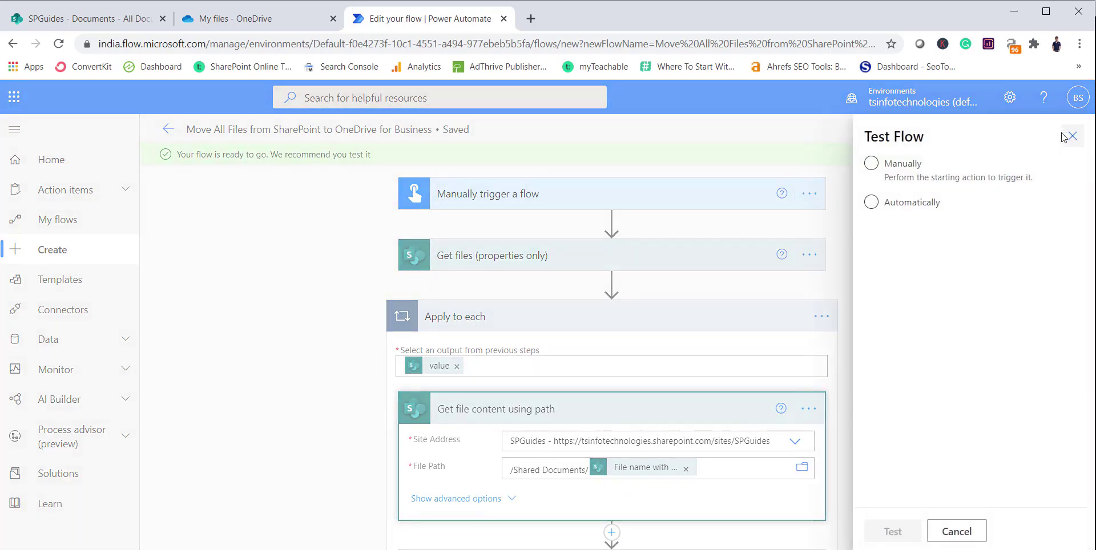
click(887, 165)
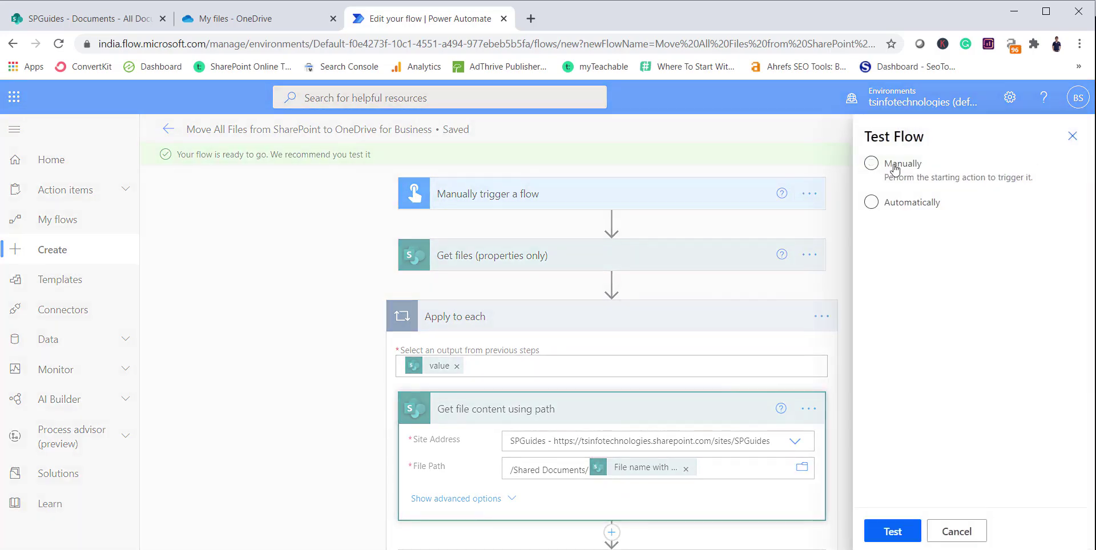
click(892, 532)
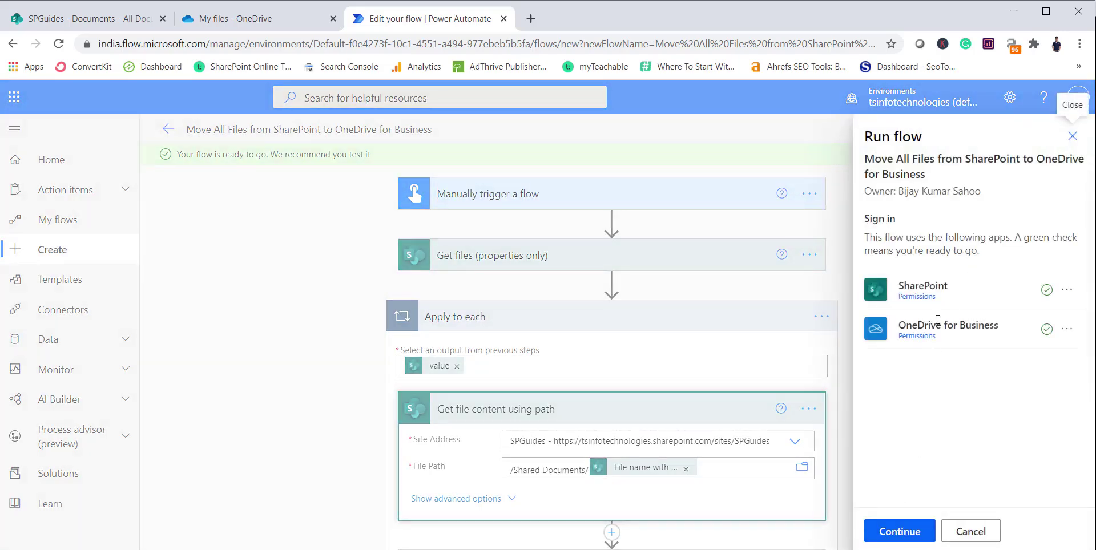
click(895, 532)
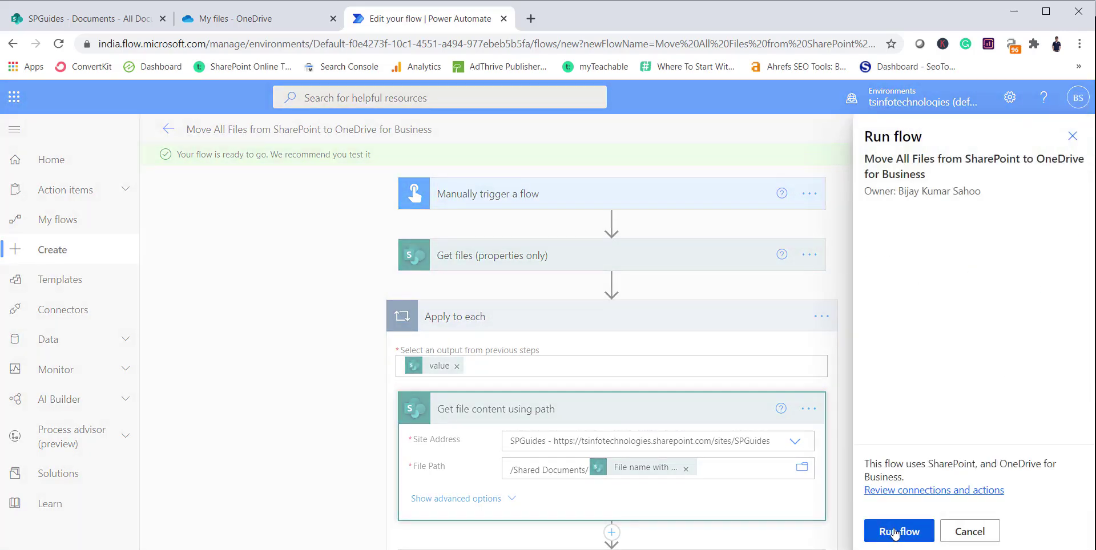
click(894, 533)
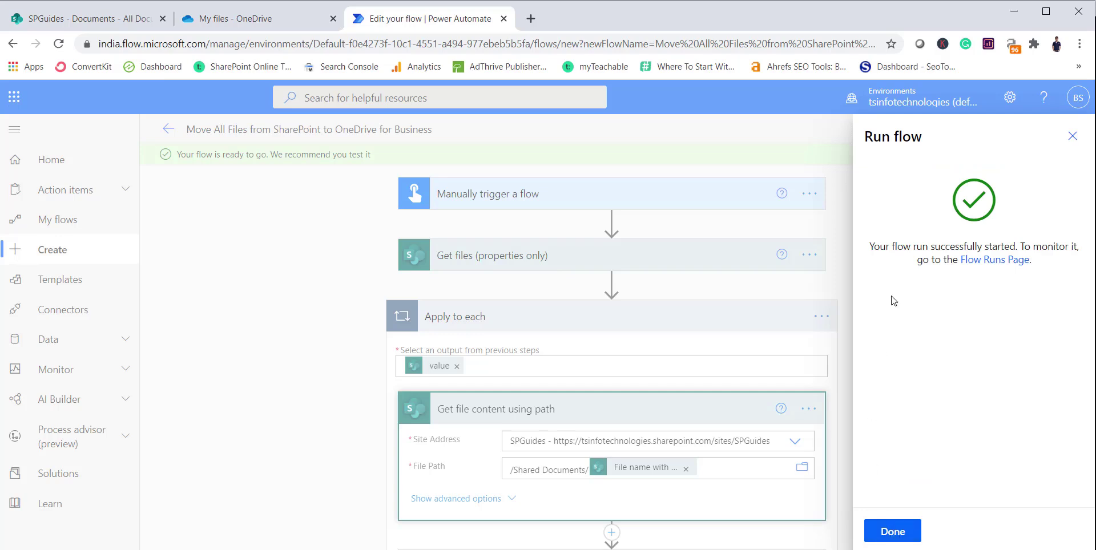
drag(959, 246, 1073, 246)
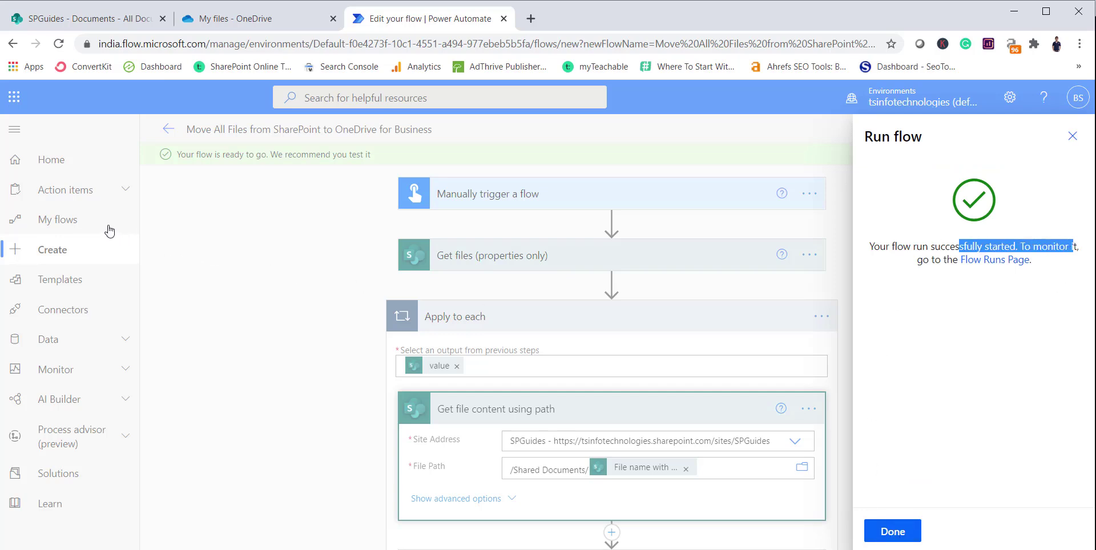
click(81, 225)
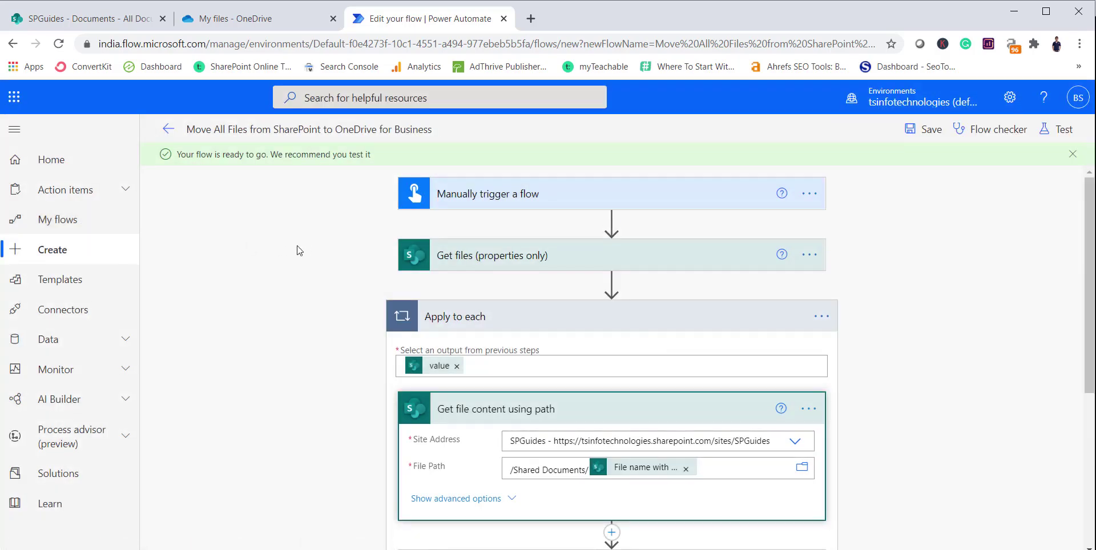
From My flows, open the latest test run, expand Apply to each, then view the SPGuides Documents library
click(74, 226)
click(342, 292)
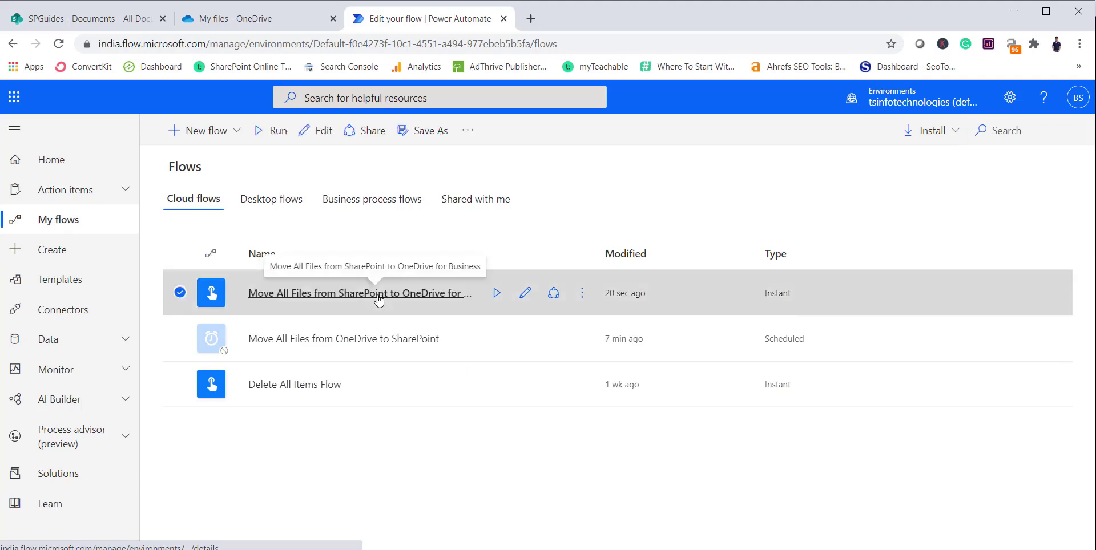
scroll(382, 340, down, 1)
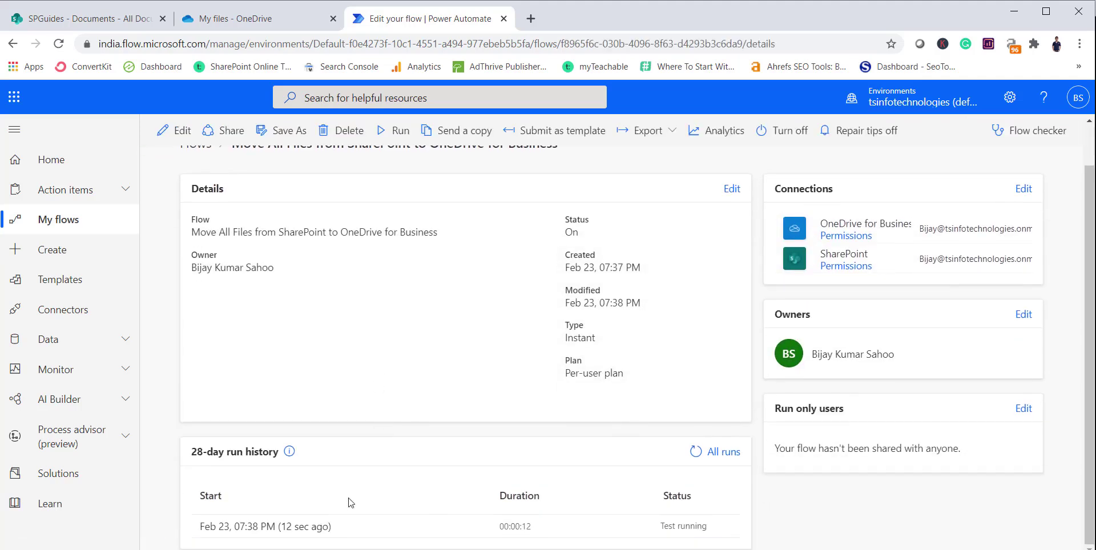
click(317, 526)
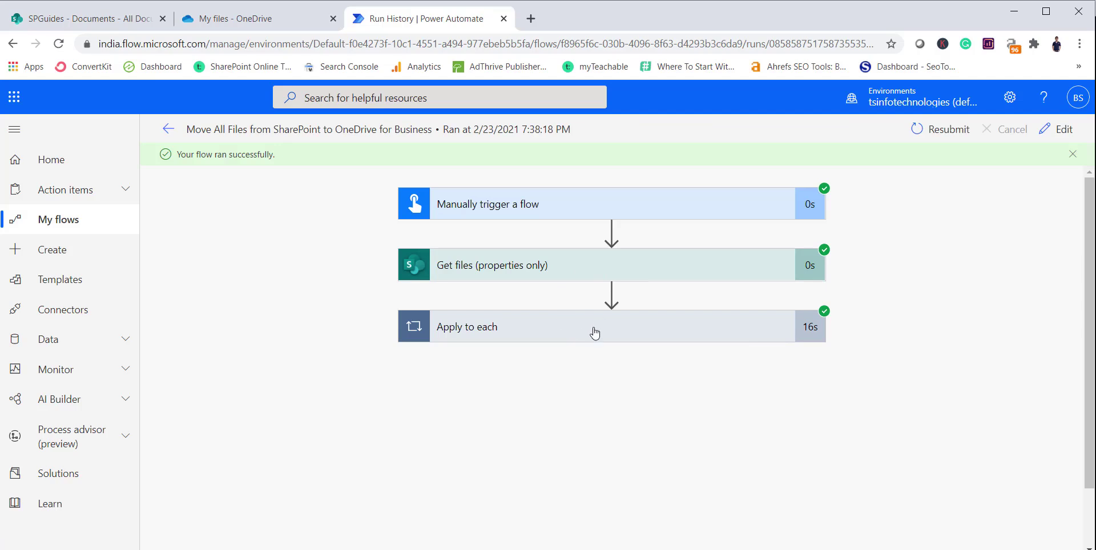
click(595, 333)
click(88, 19)
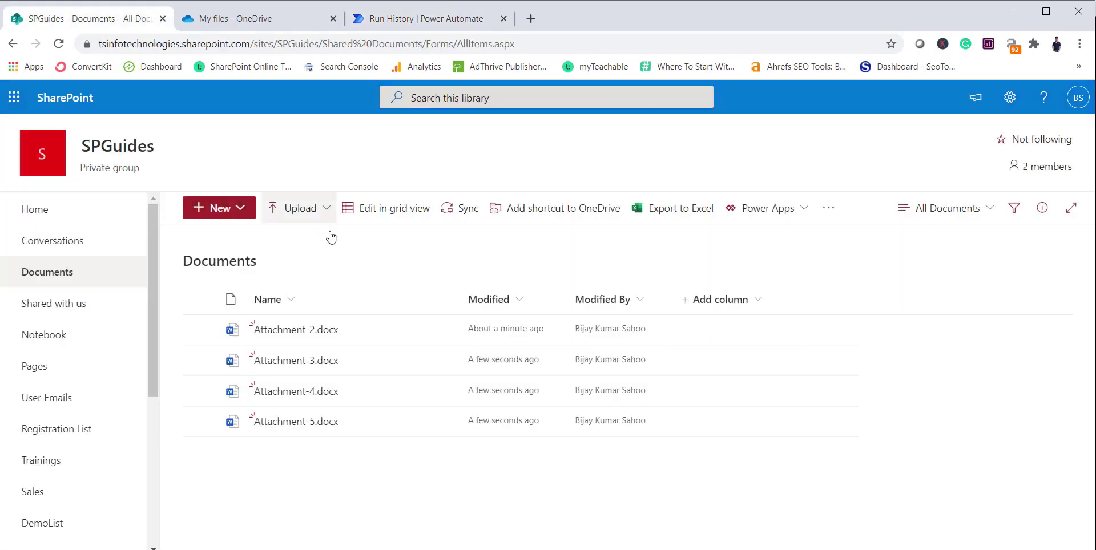
Compare OneDrive My files with SPGuides Documents for Attachment-2 to Attachment-5, then reopen the flow's details page
click(272, 21)
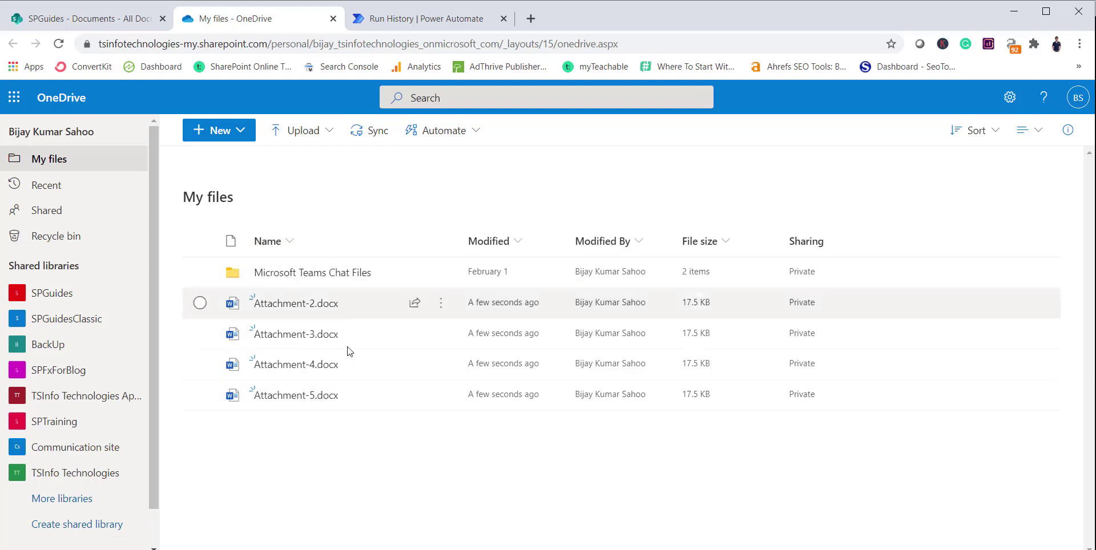
click(123, 26)
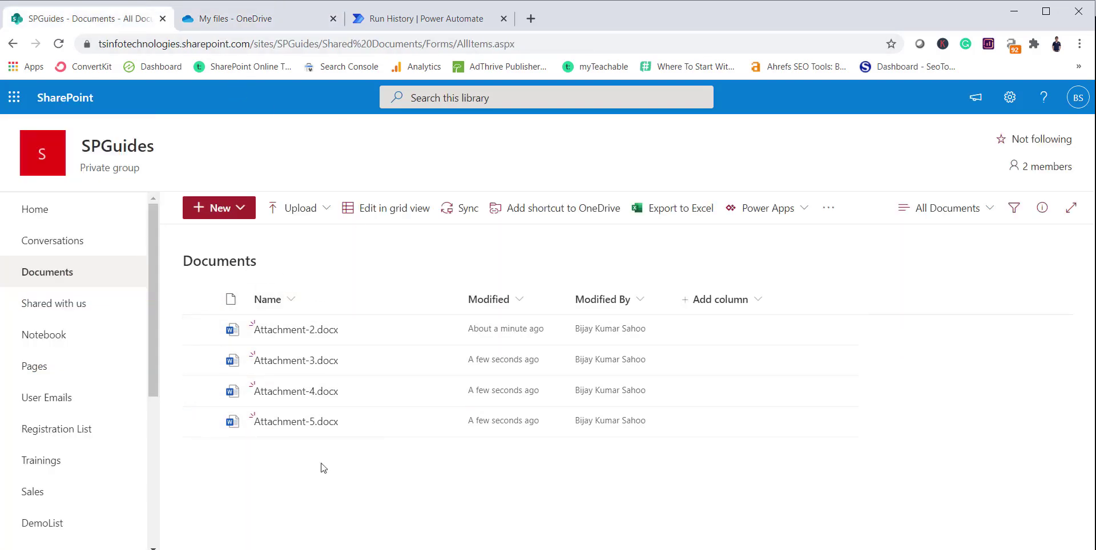
click(272, 22)
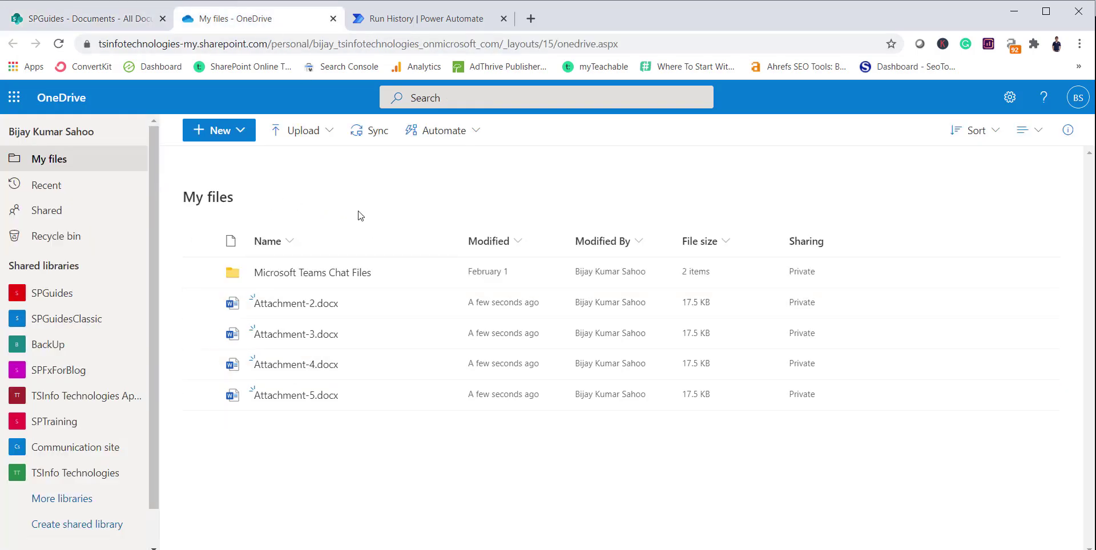
click(413, 25)
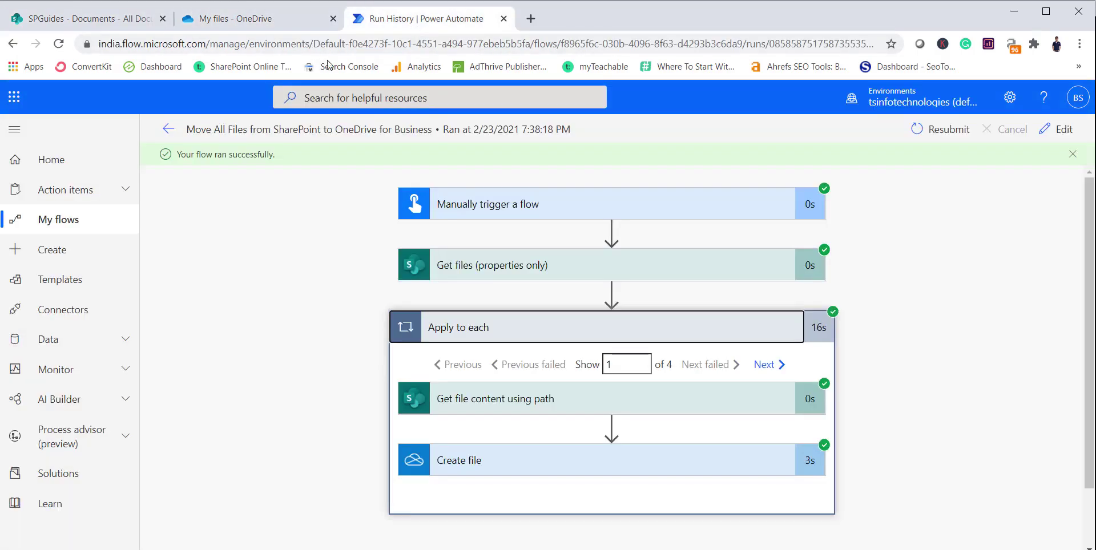
click(168, 131)
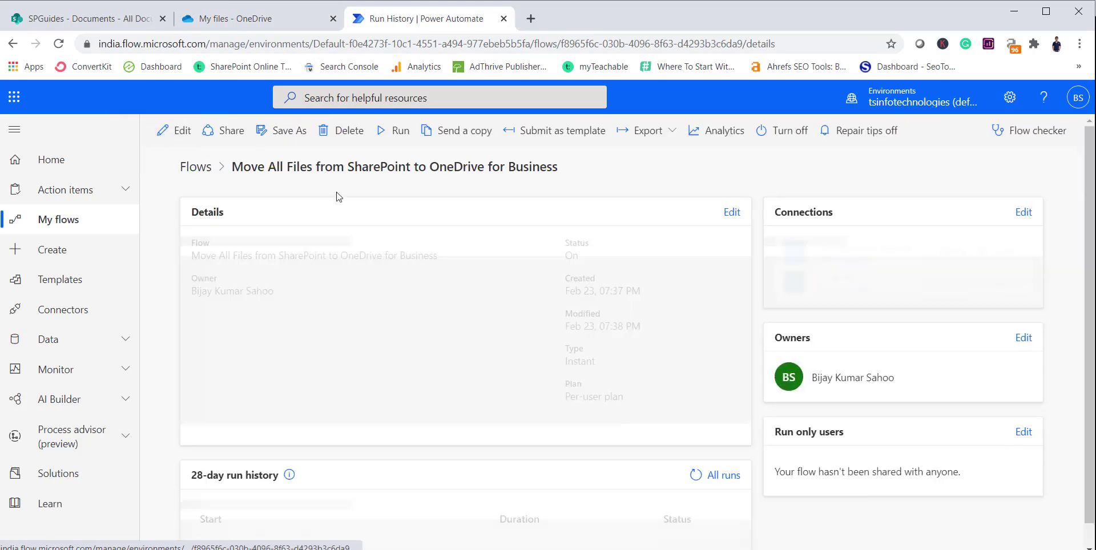